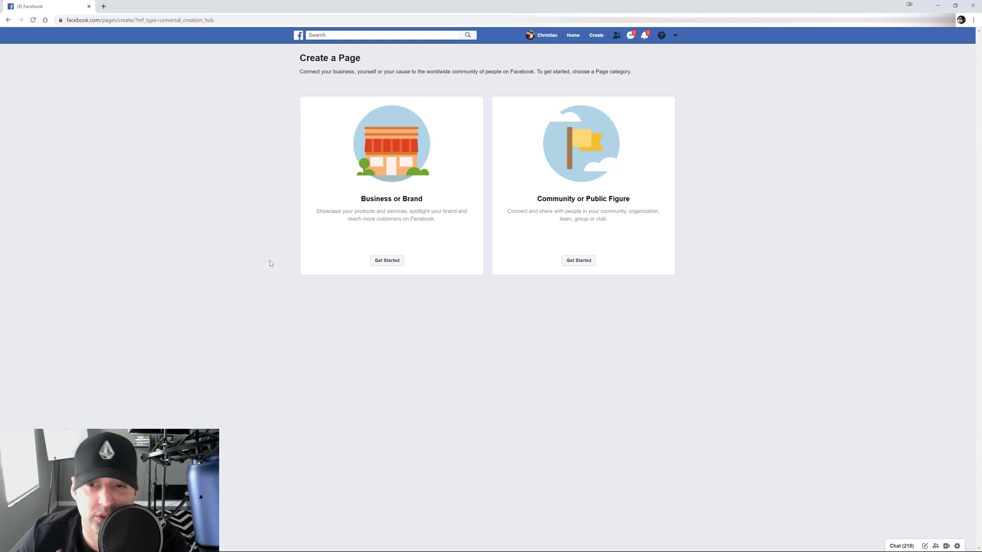
- Start a Business or Brand page and name it Birkham Yoga
left_click(386, 261)
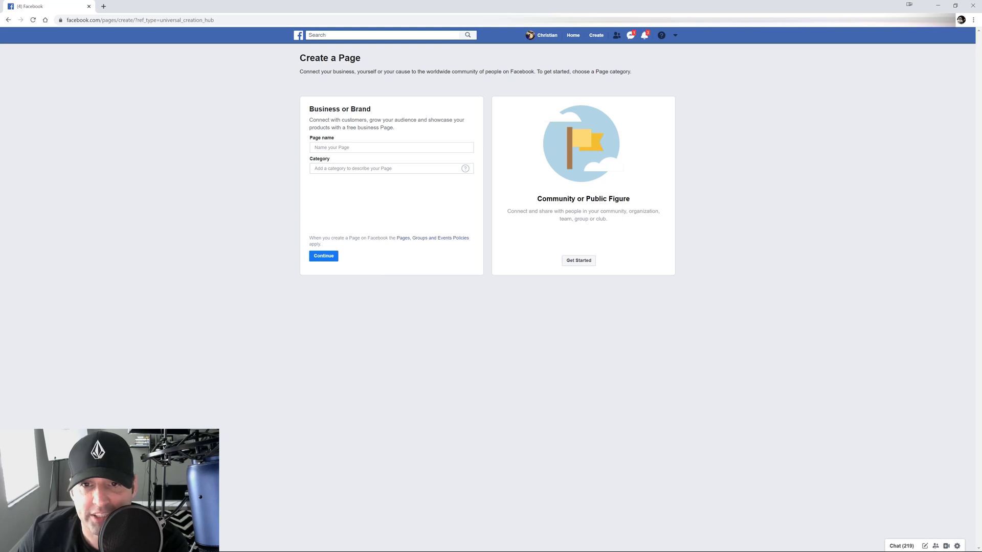
left_click(391, 148)
type("t")
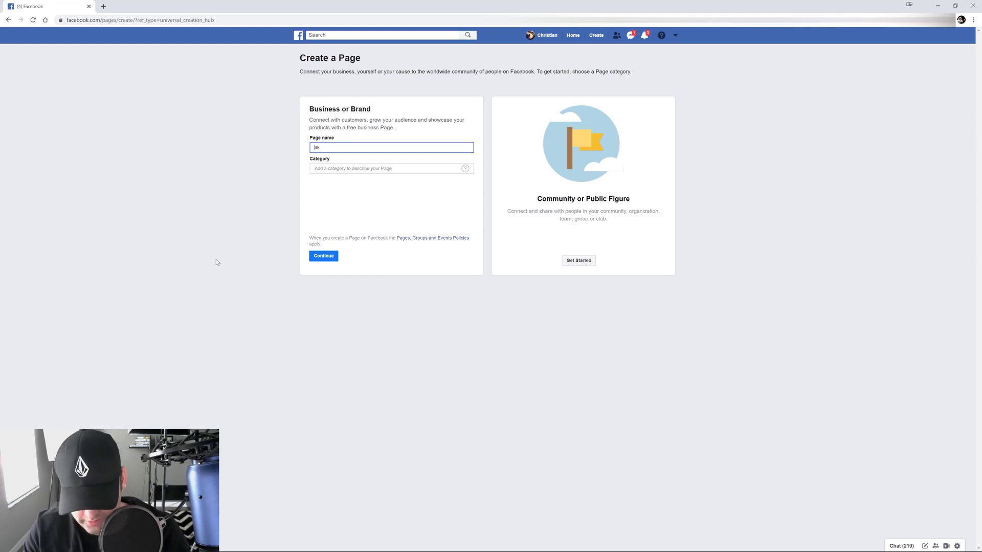
type("Birk")
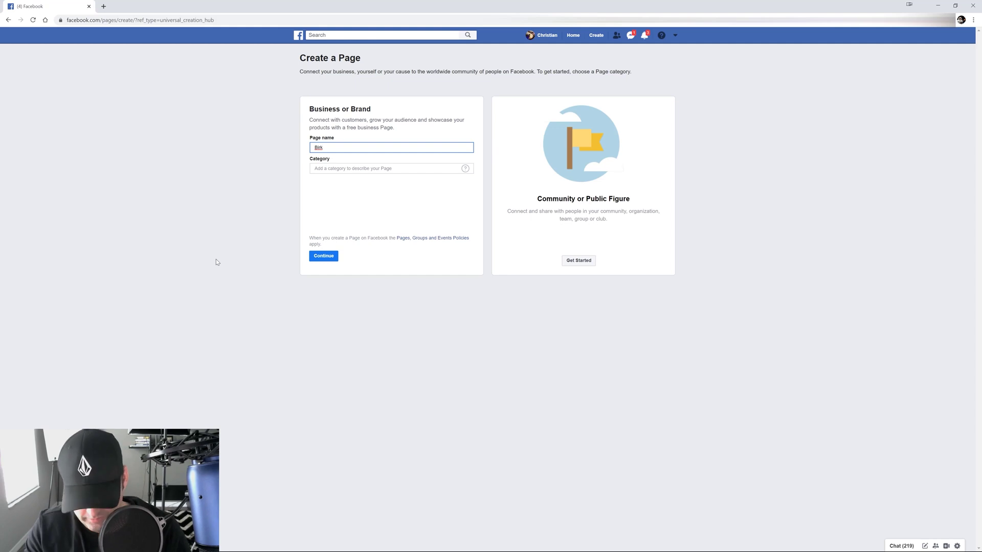
type("ham Yoga")
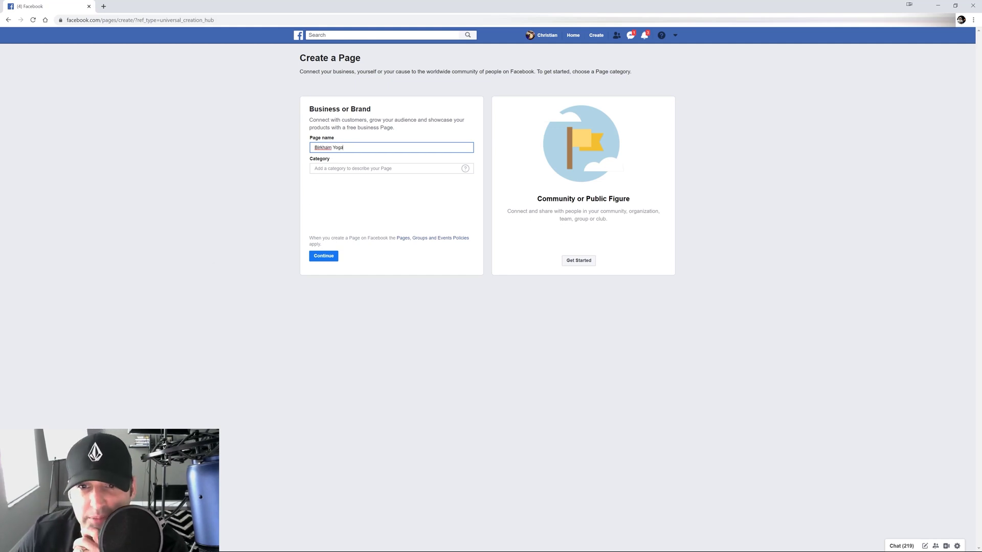
left_click(327, 149)
left_click(267, 153)
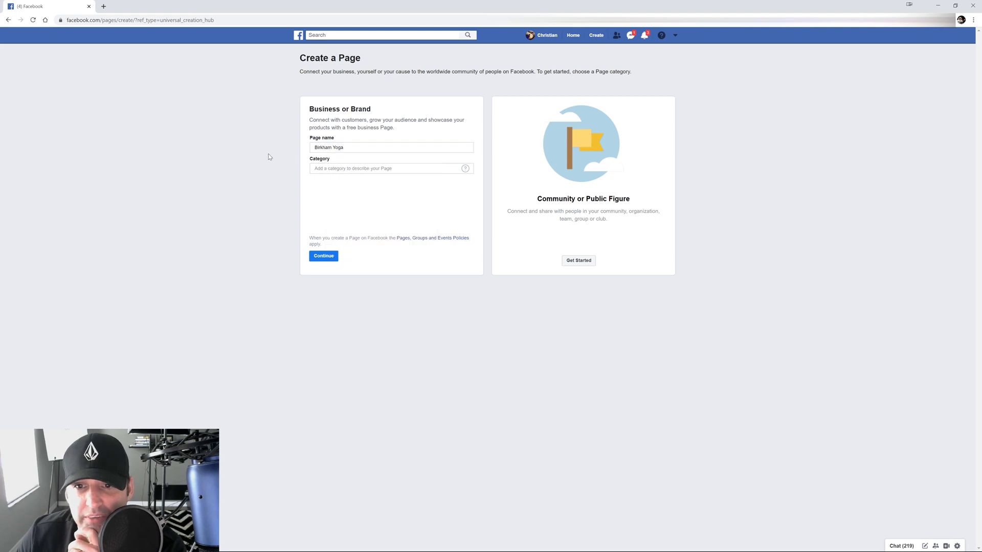
- Search the page categories for "fit" and set the category to Gym/Physical Fitness Center
left_click(326, 168)
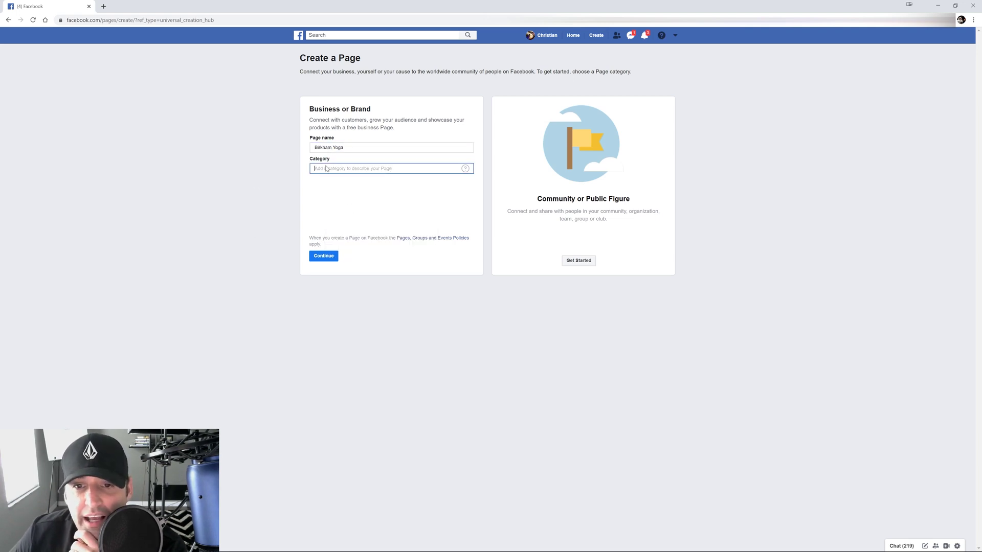
mouse_move(466, 170)
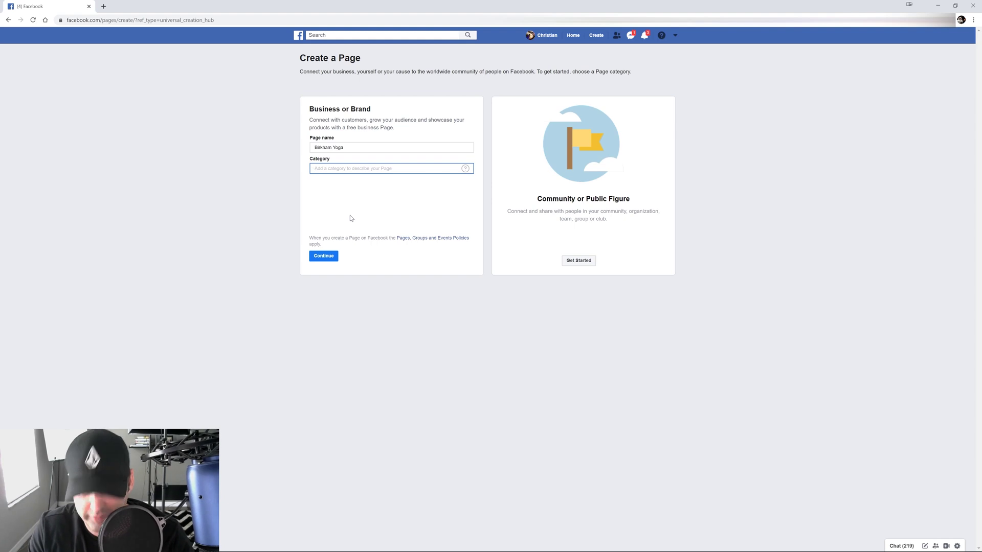
type("fit")
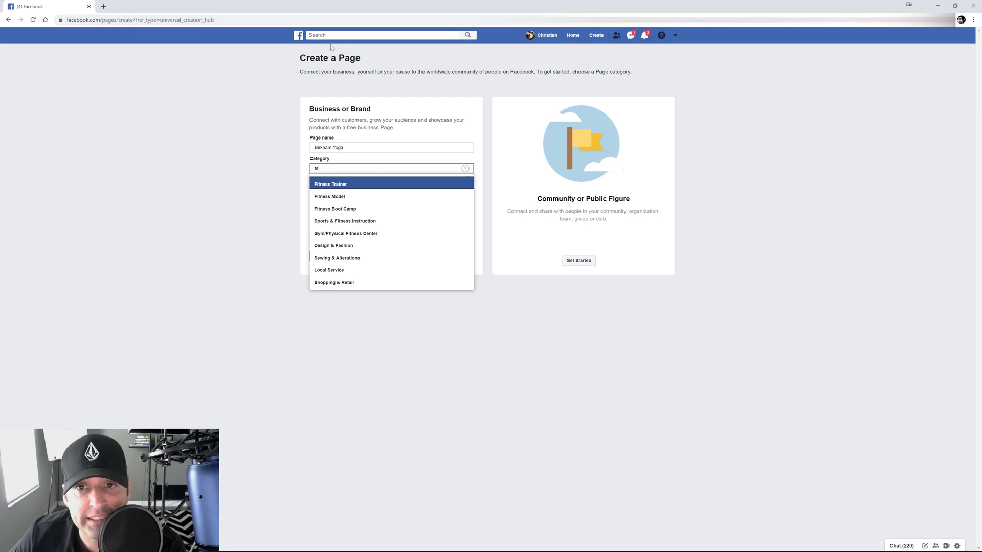
key("Down")
key("Down")
key("Down")
key("Down")
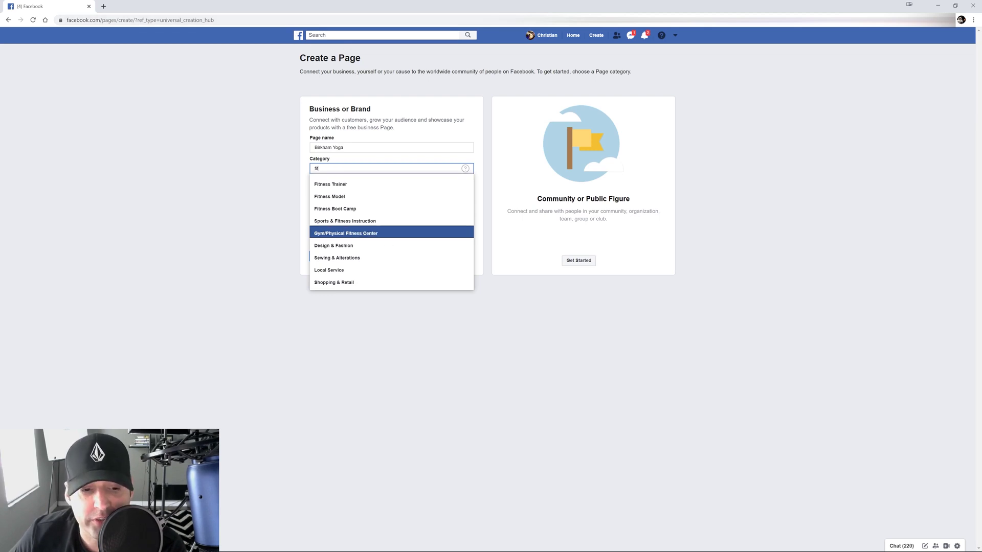
key("Return")
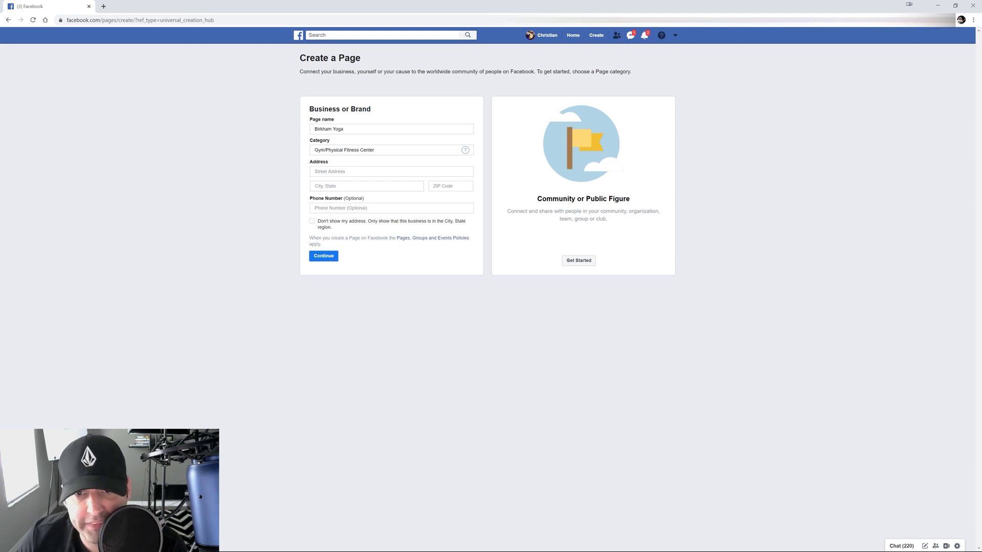
- Fill in the business's street address, city, ZIP code and phone number, and continue to the profile picture setup
left_click(332, 171)
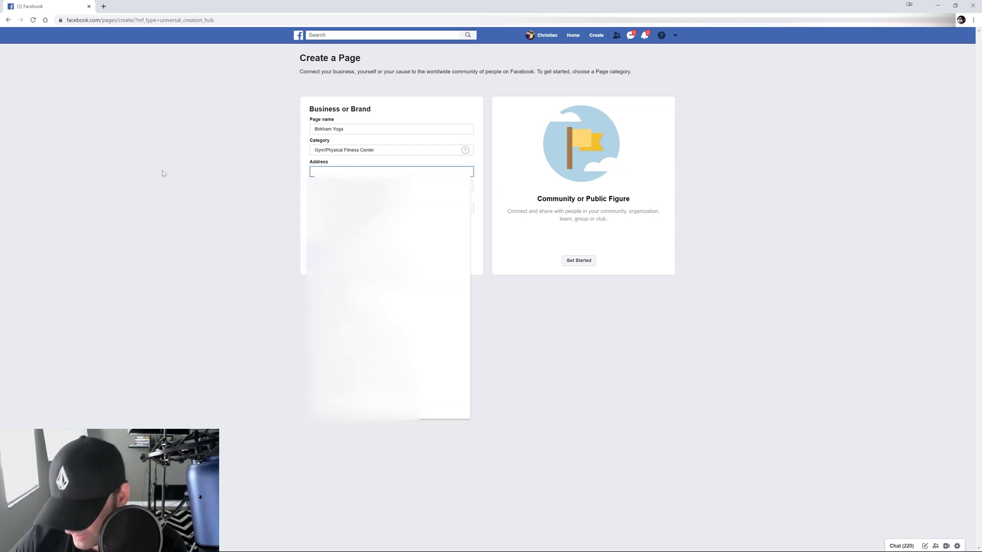
type("123 Main")
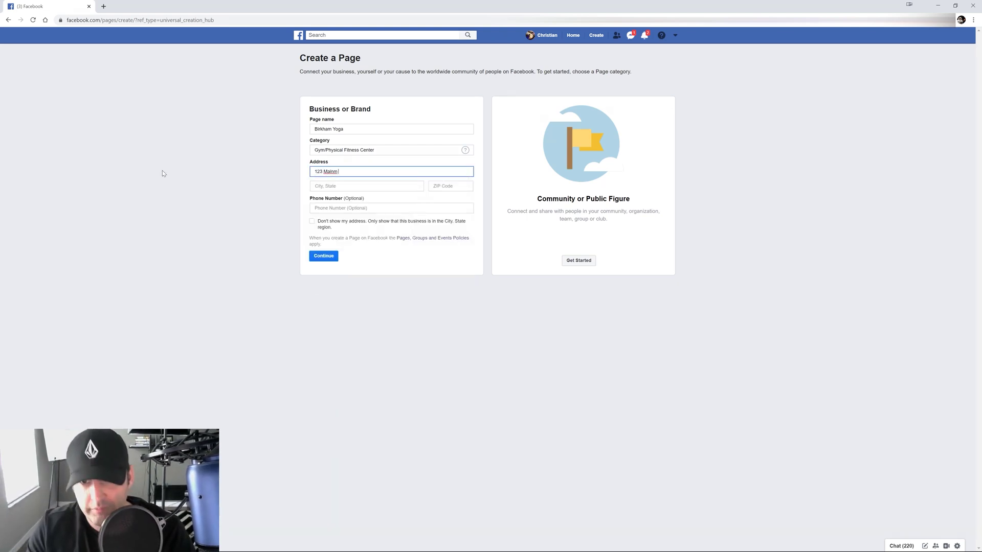
type(" St")
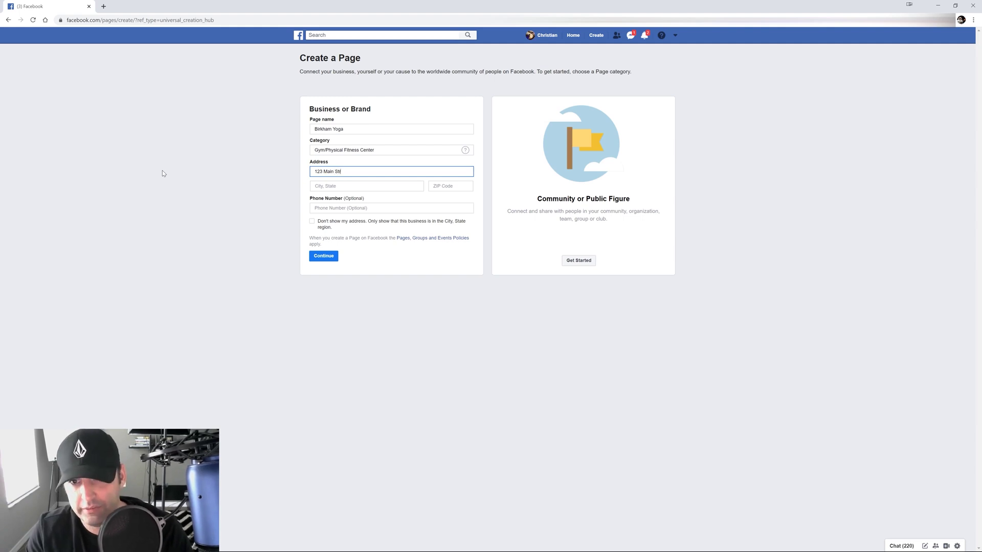
type("reet")
key("Tab")
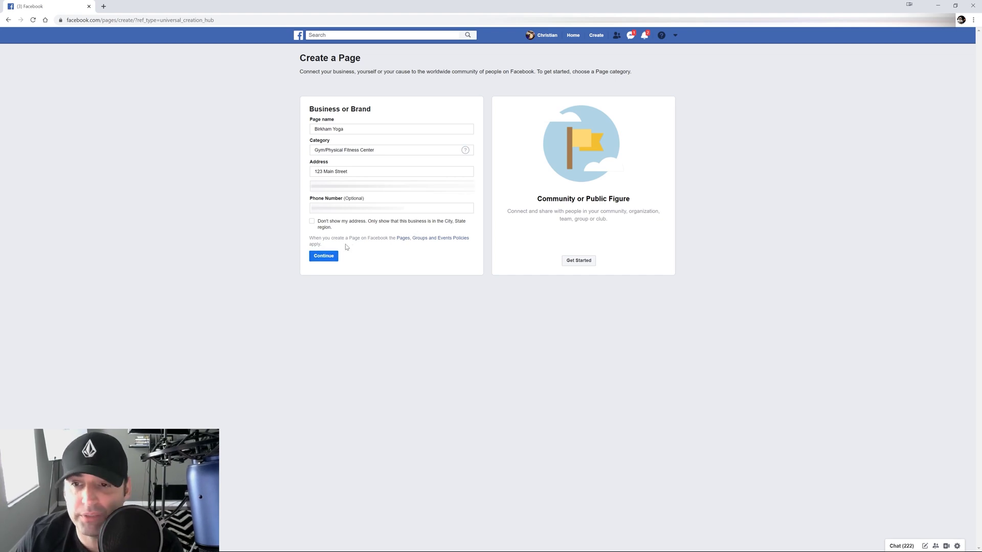
left_click(322, 257)
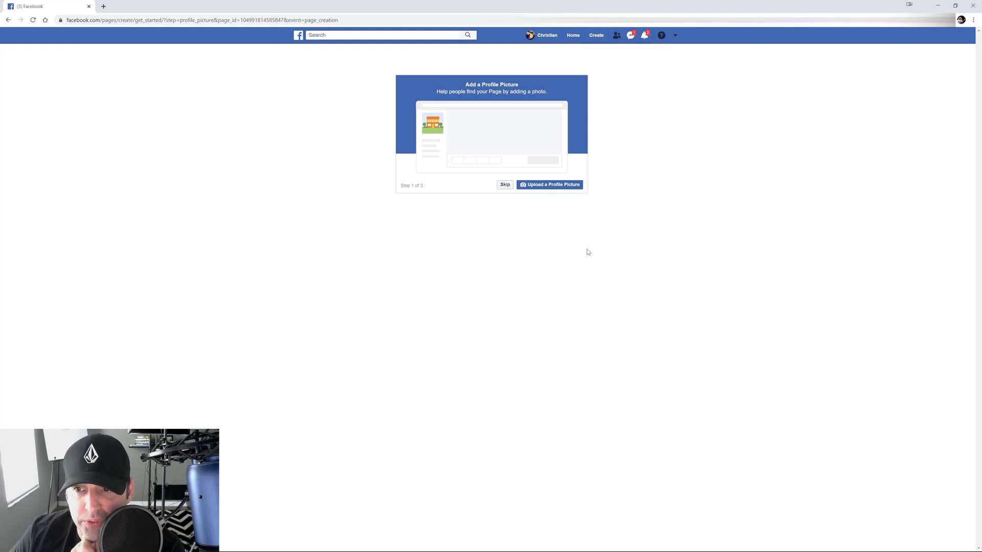
left_click(544, 186)
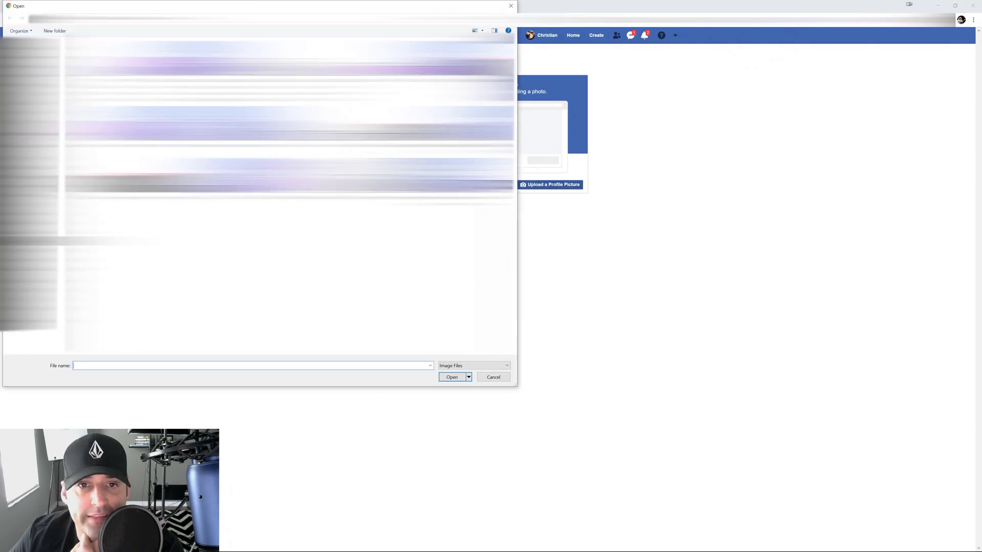
left_click(31, 66)
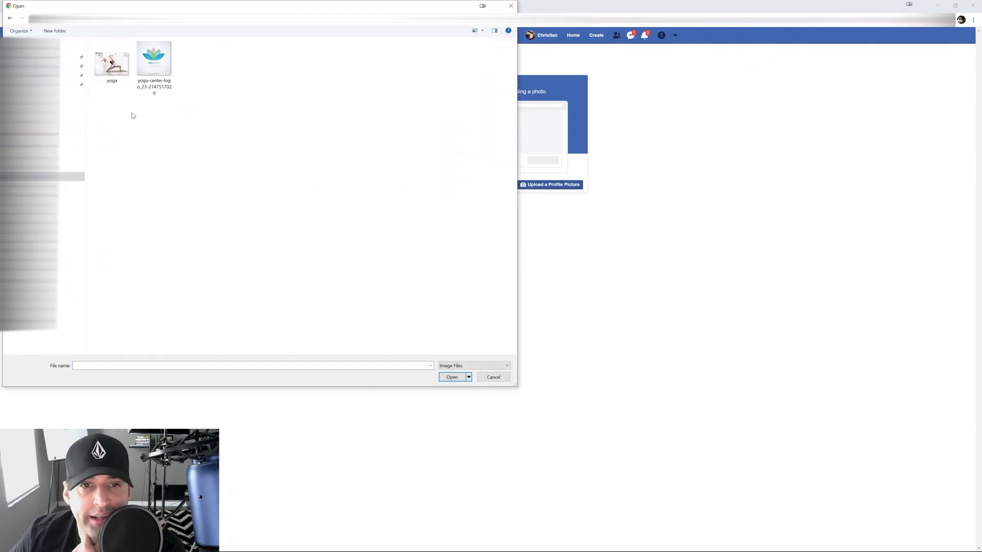
left_click(157, 56)
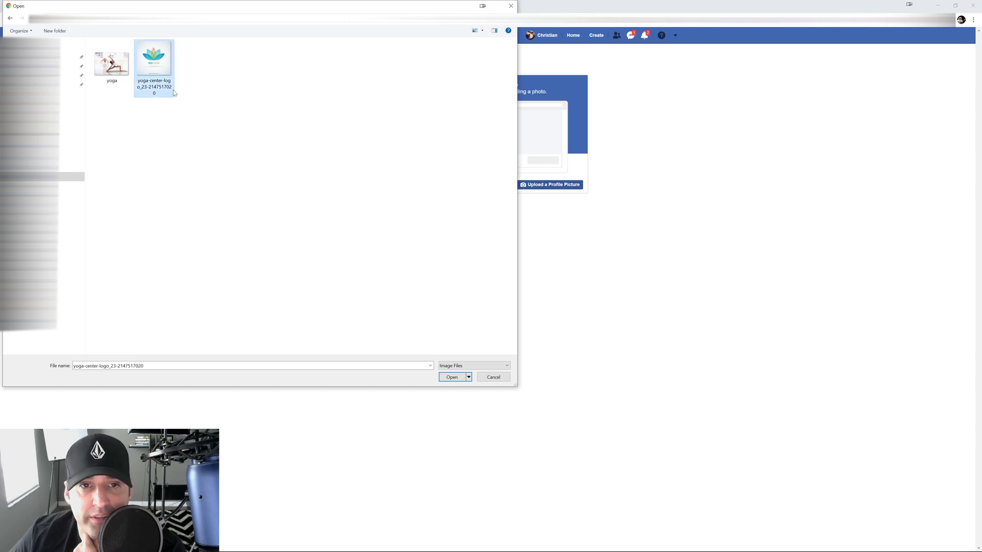
left_click(457, 379)
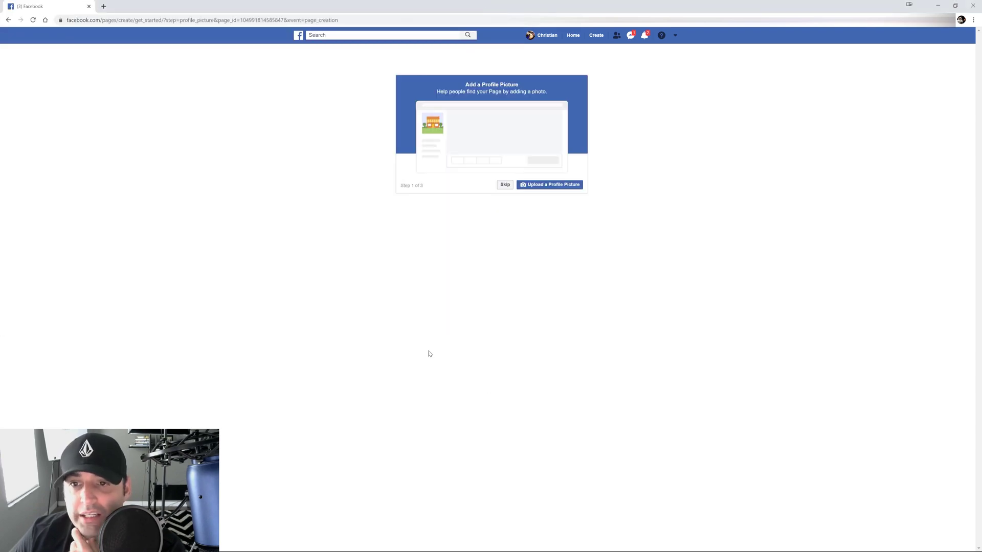
- Open canva.com in a separate browser tab, look through its Facebook Cover templates, and close it to return to the page setup
left_click(103, 6)
type("canva.com")
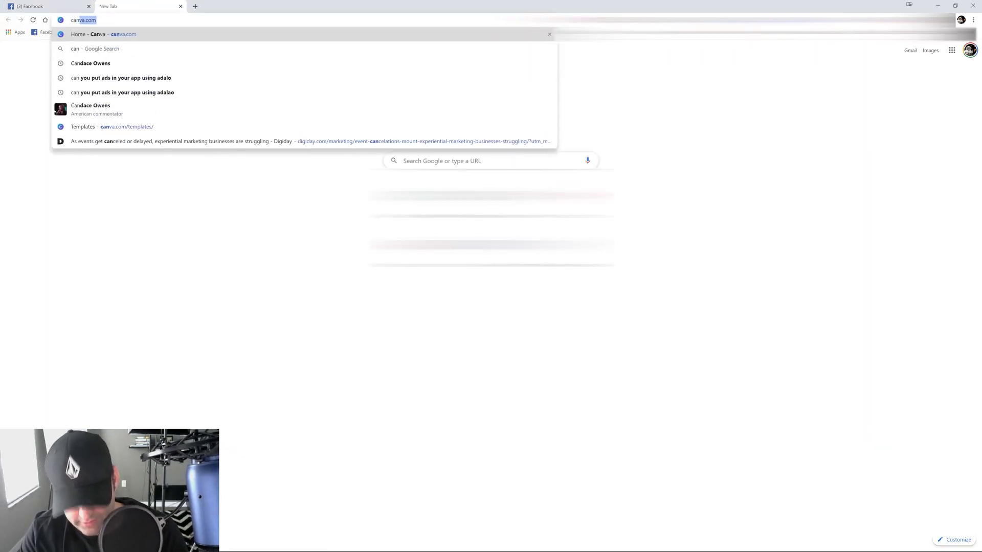
key("Return")
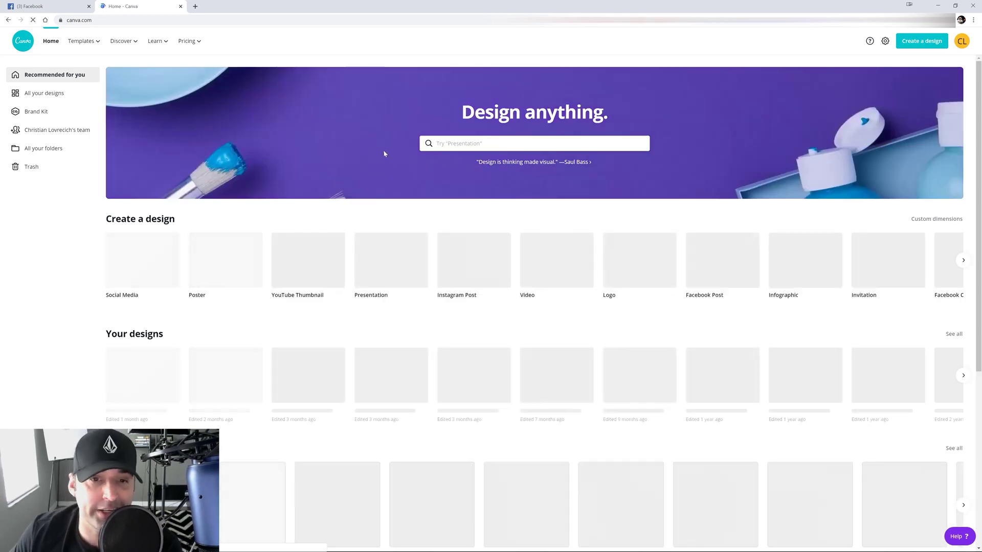
mouse_move(82, 41)
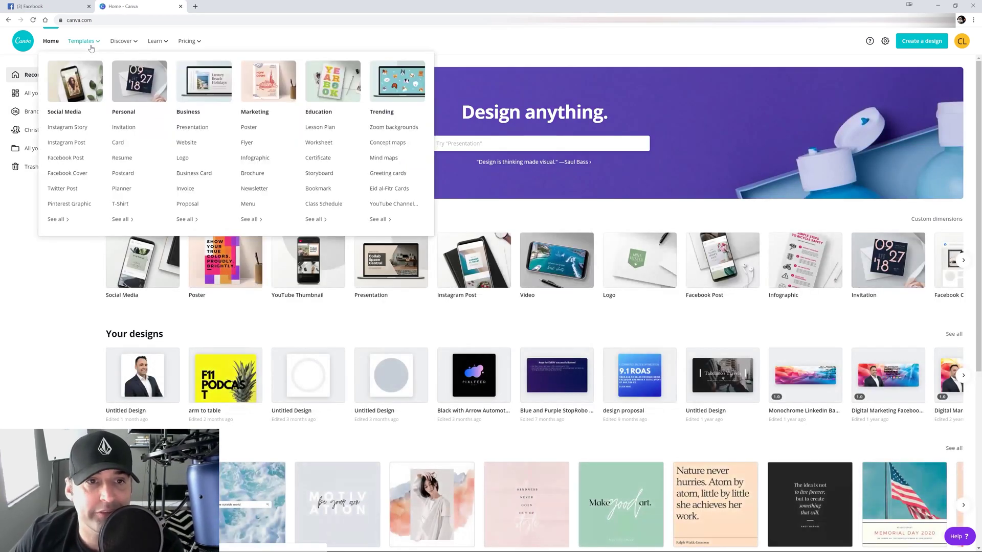
left_click(67, 173)
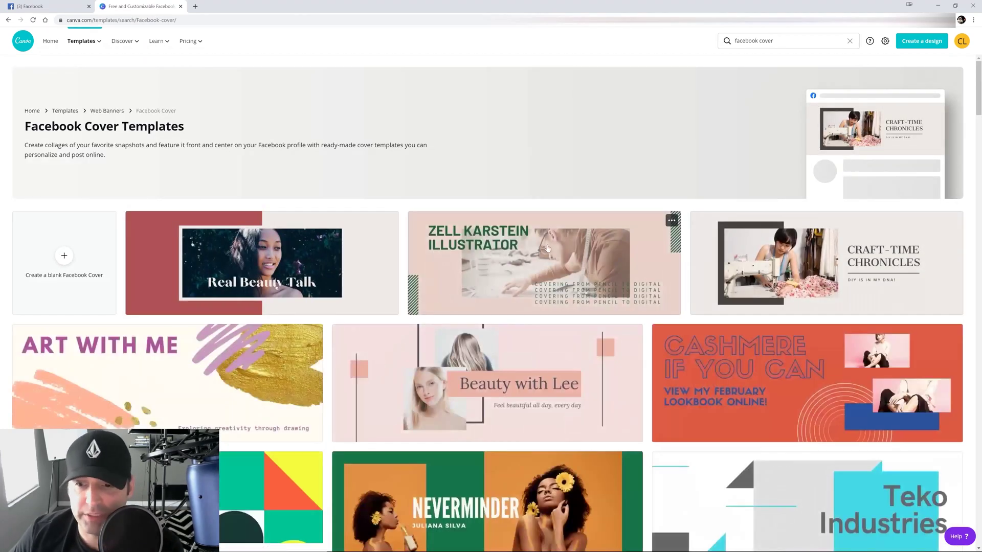
scroll(563, 244, "down", 2)
scroll(564, 244, "down", 8)
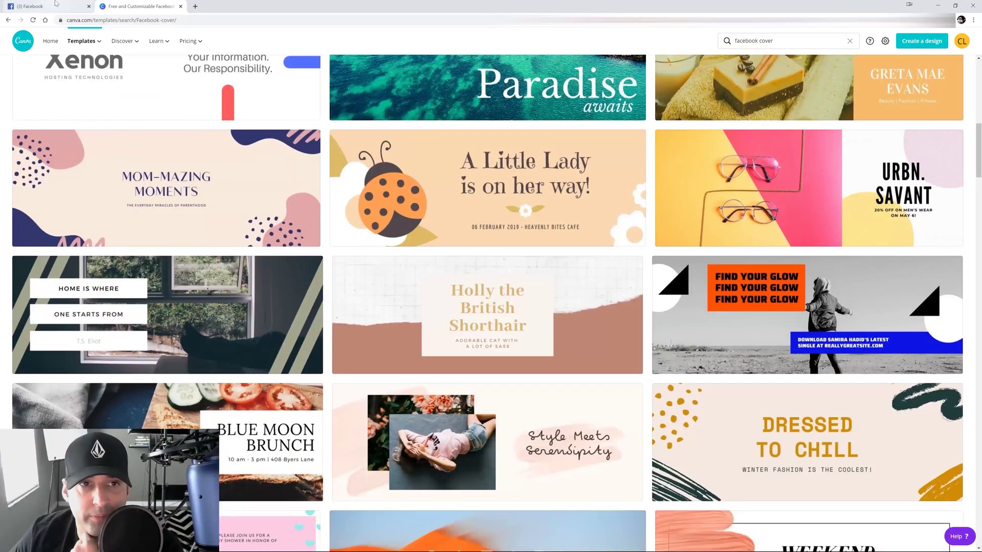
left_click(62, 6)
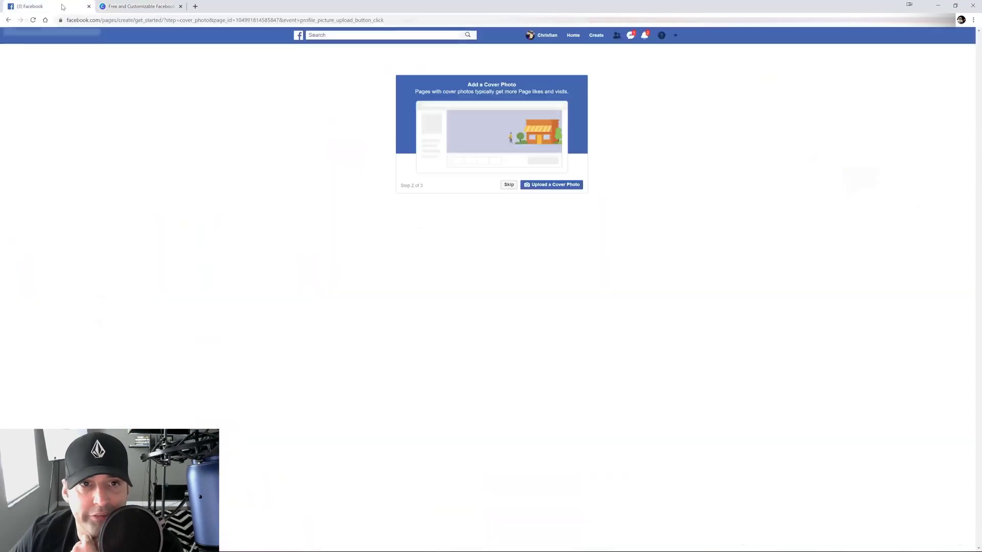
left_click(181, 7)
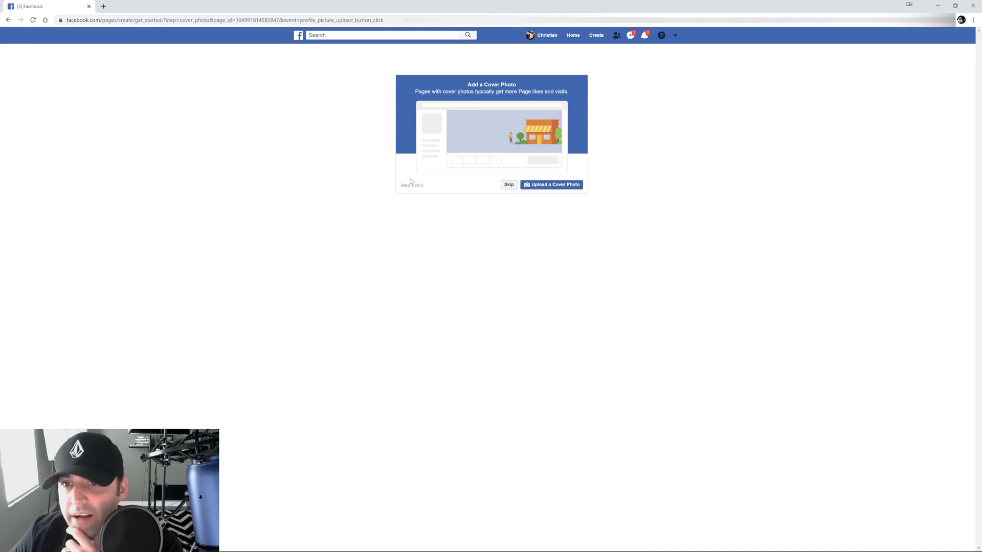
- Upload the yoga image as the page's cover photo and decline adding the online booking tool
left_click(556, 188)
left_click(115, 68)
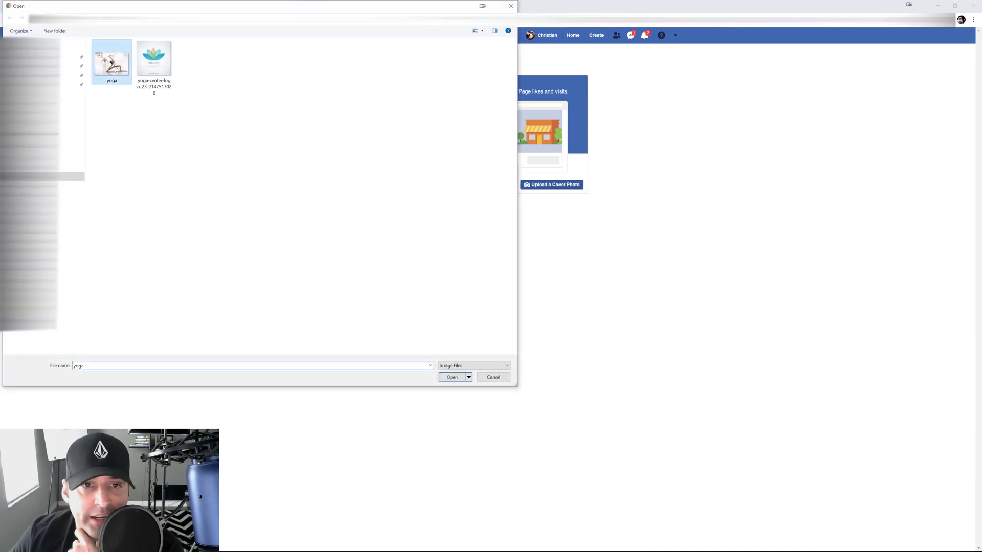
left_click(450, 378)
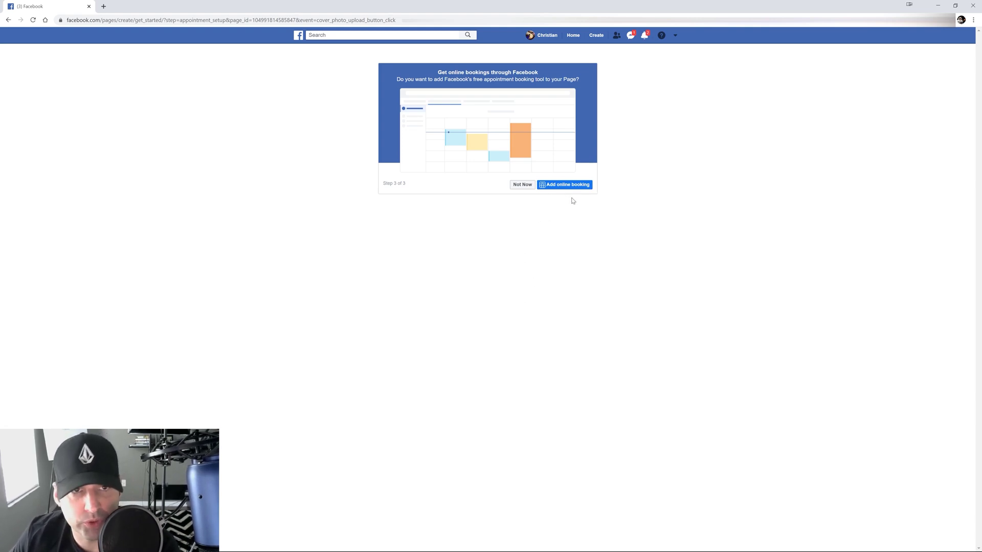
left_click(521, 186)
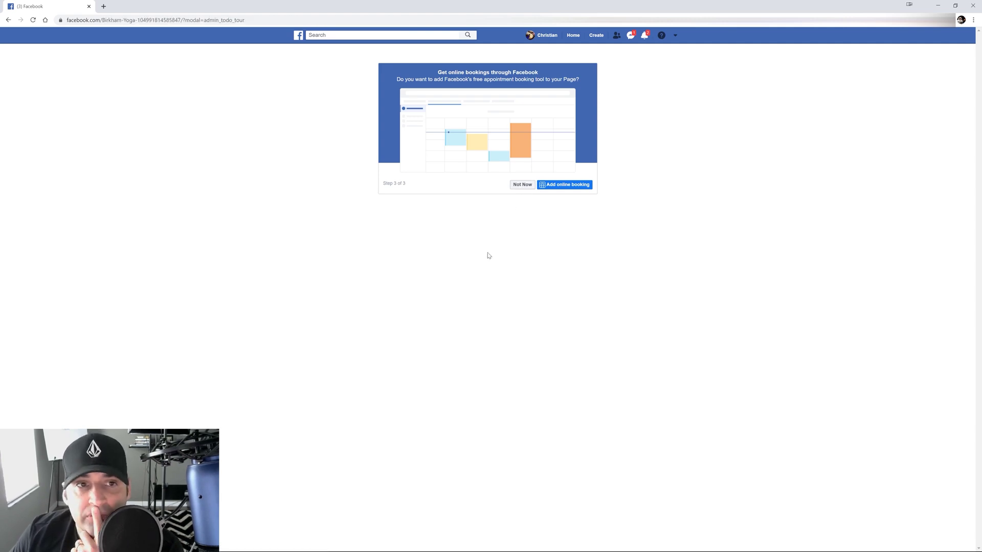
left_click(512, 187)
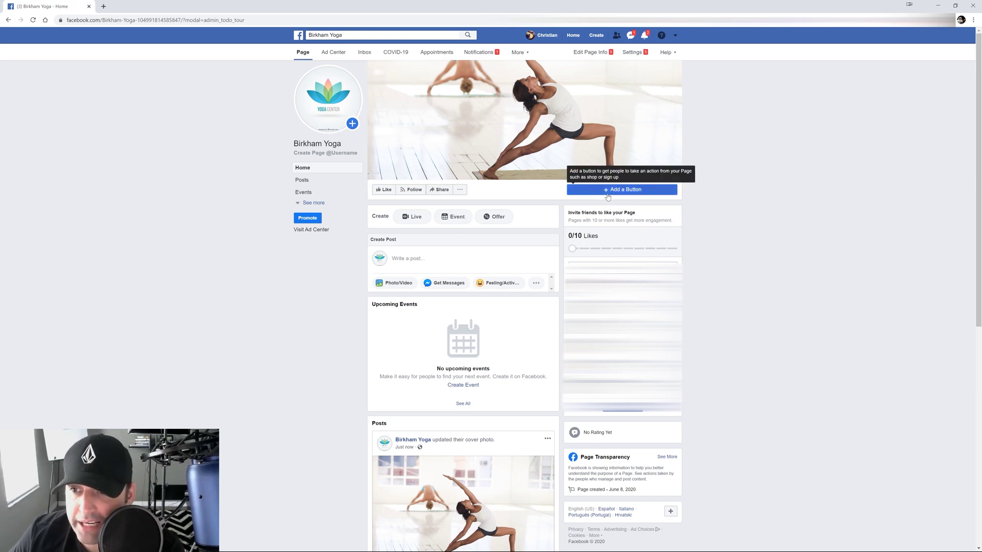
- Add a Send Message contact button to the page that directs people to Messenger
left_click(625, 190)
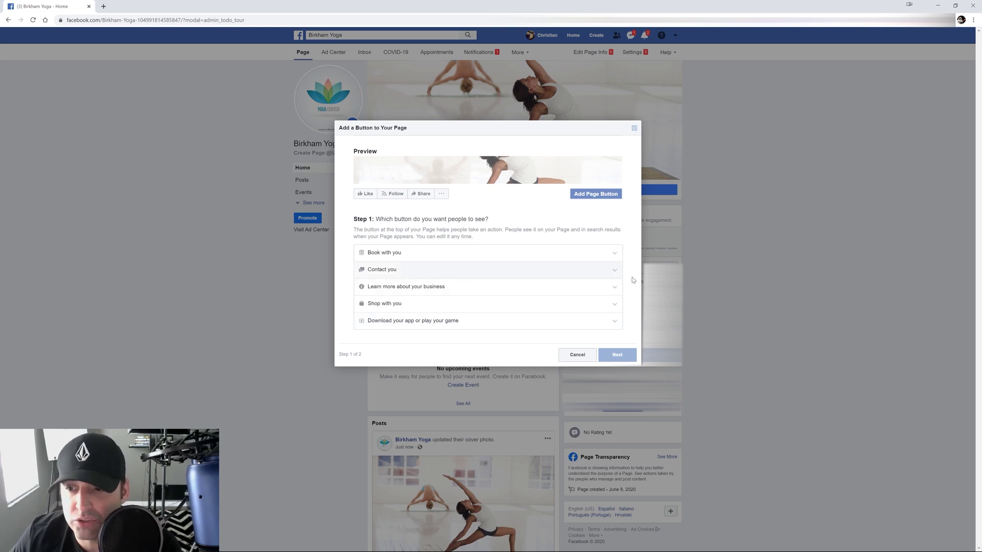
left_click(614, 271)
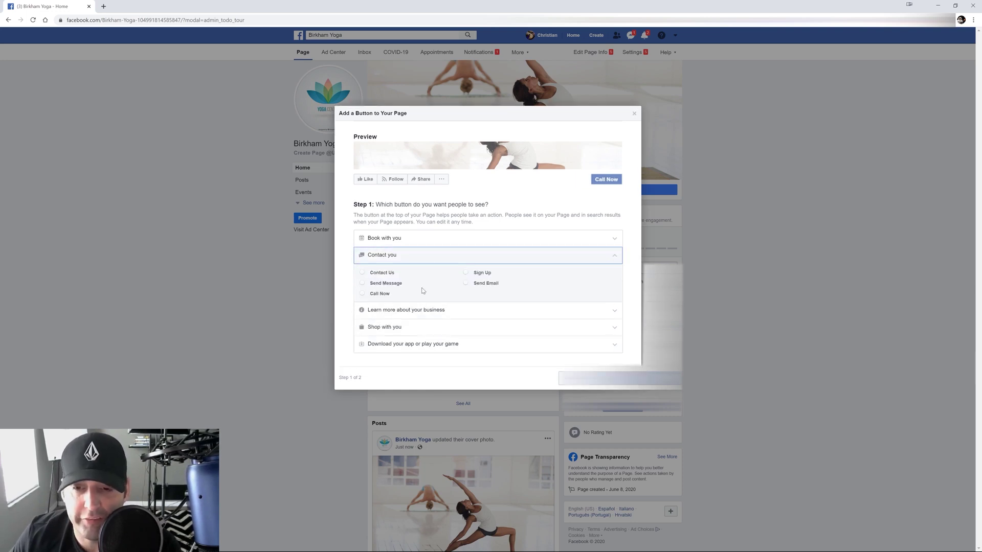
left_click(362, 283)
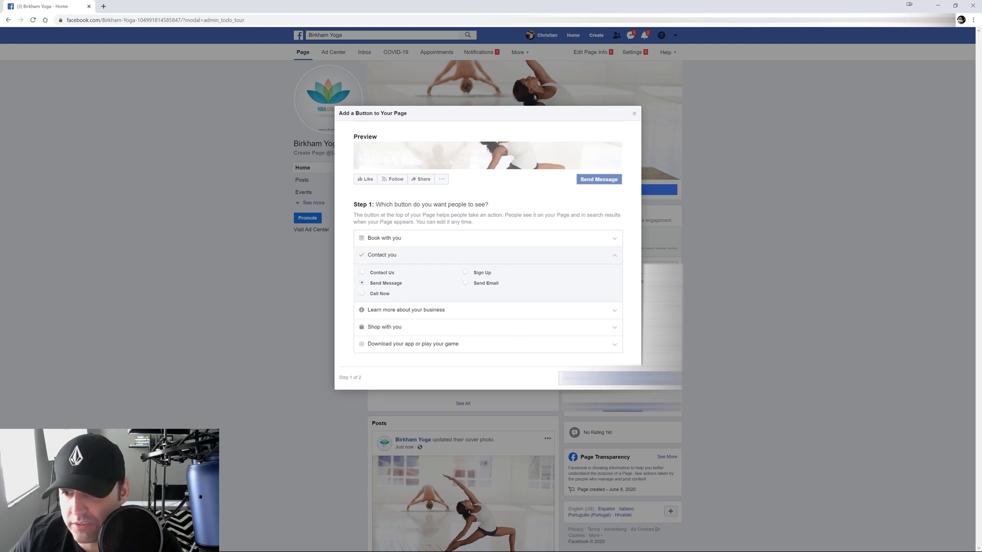
left_click(619, 379)
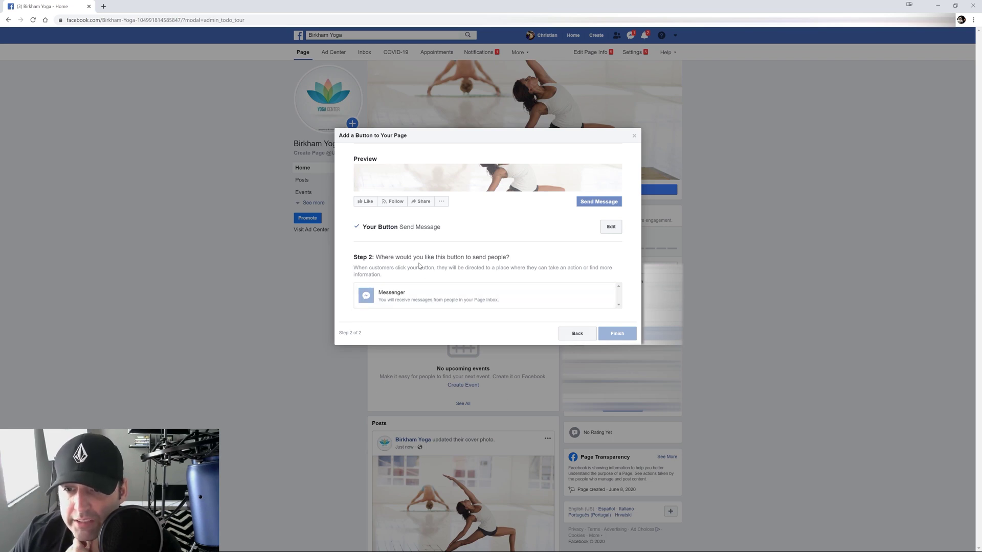
left_click(386, 299)
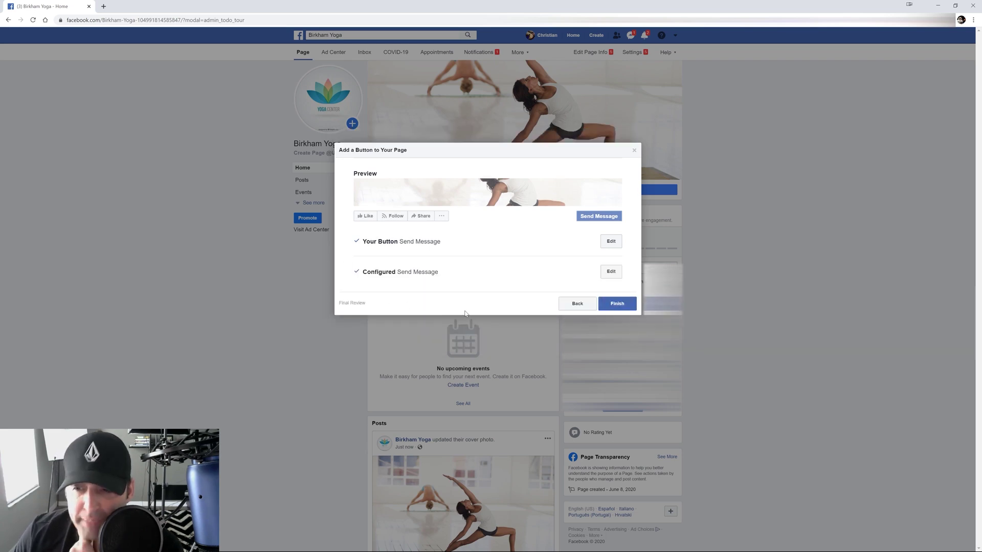
left_click(617, 303)
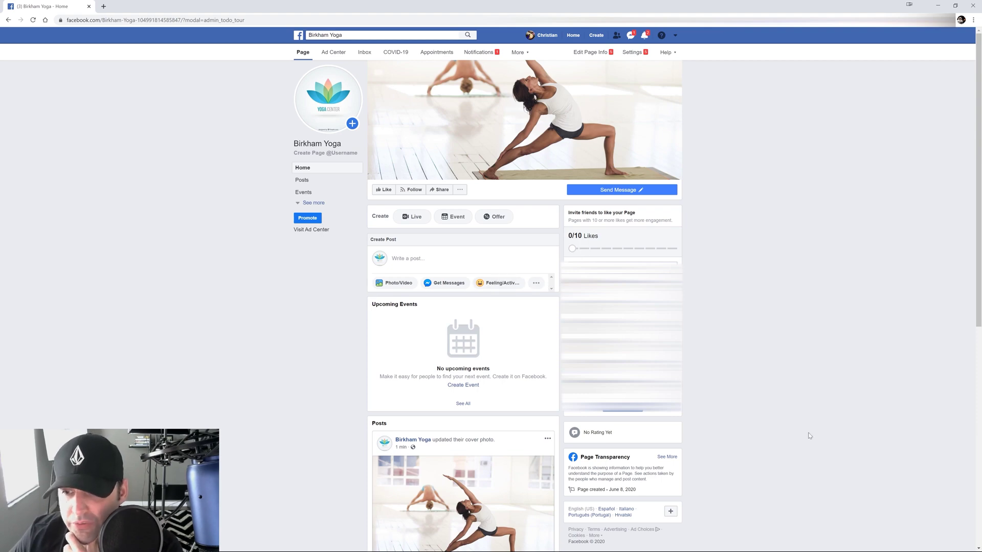
scroll(560, 221, "down", 5)
scroll(490, 131, "up", 5)
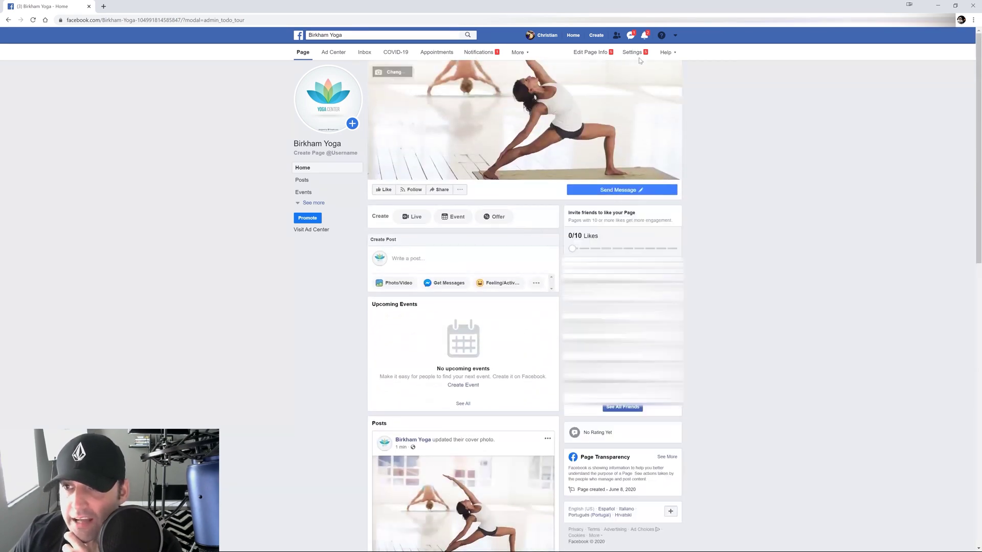
left_click(320, 154)
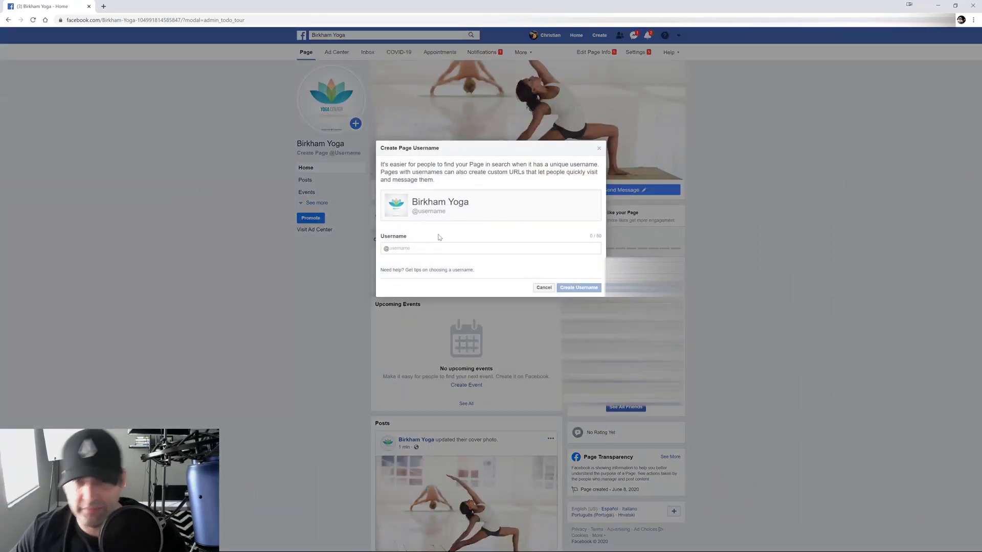
left_click(388, 249)
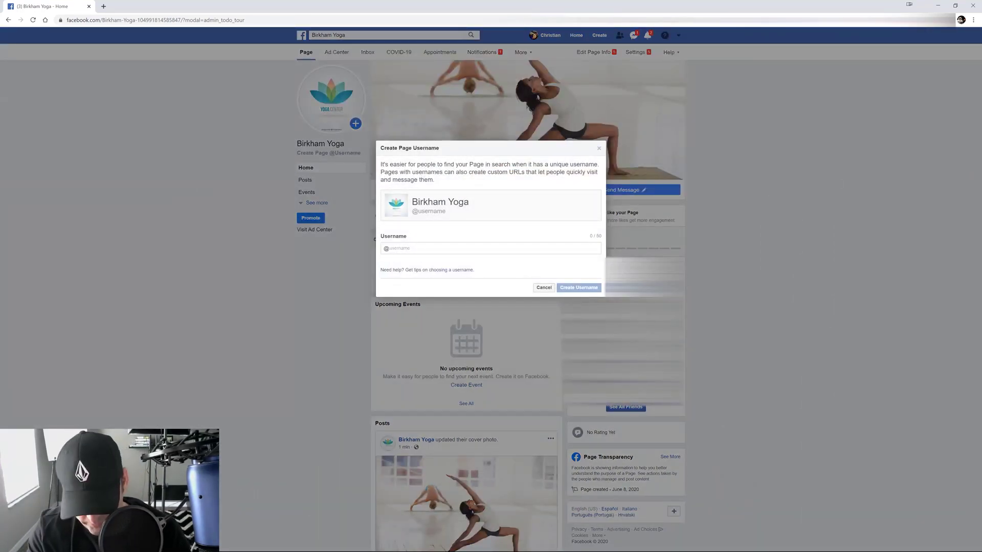
type("birkhamyo")
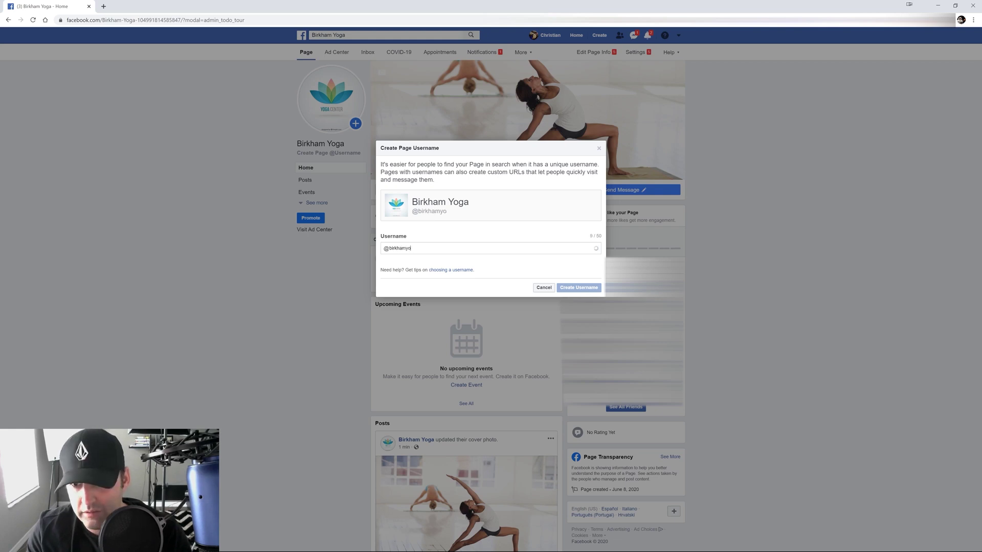
type("ga")
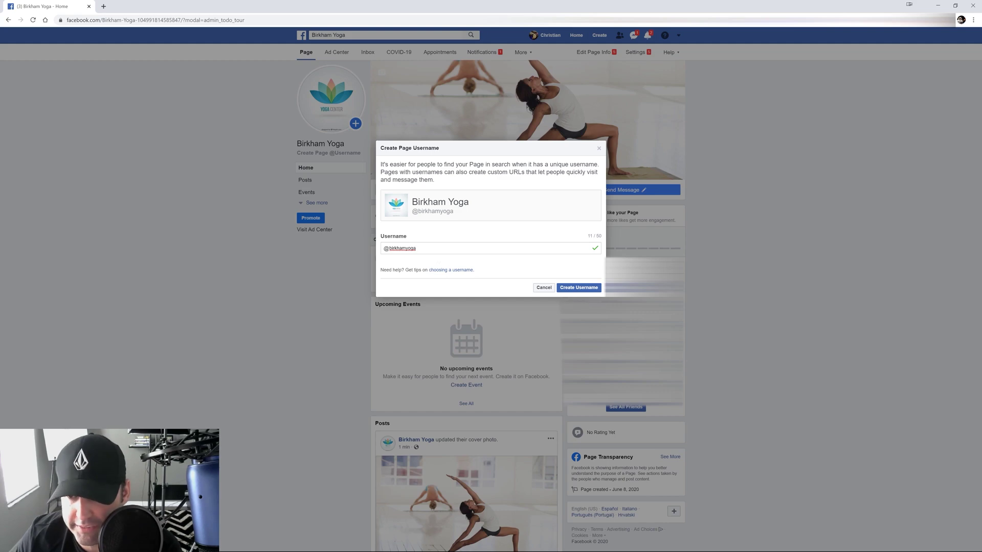
left_click(579, 288)
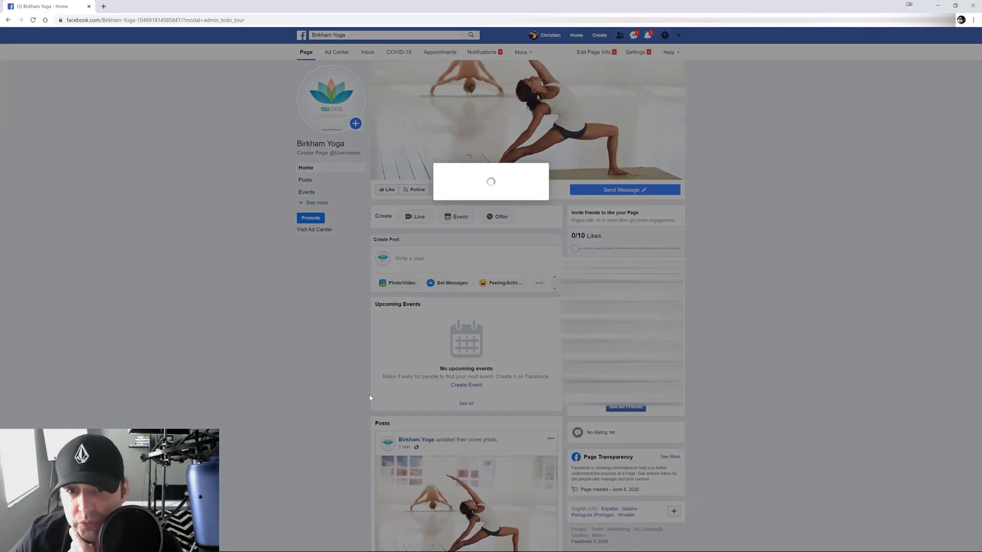
left_click(562, 242)
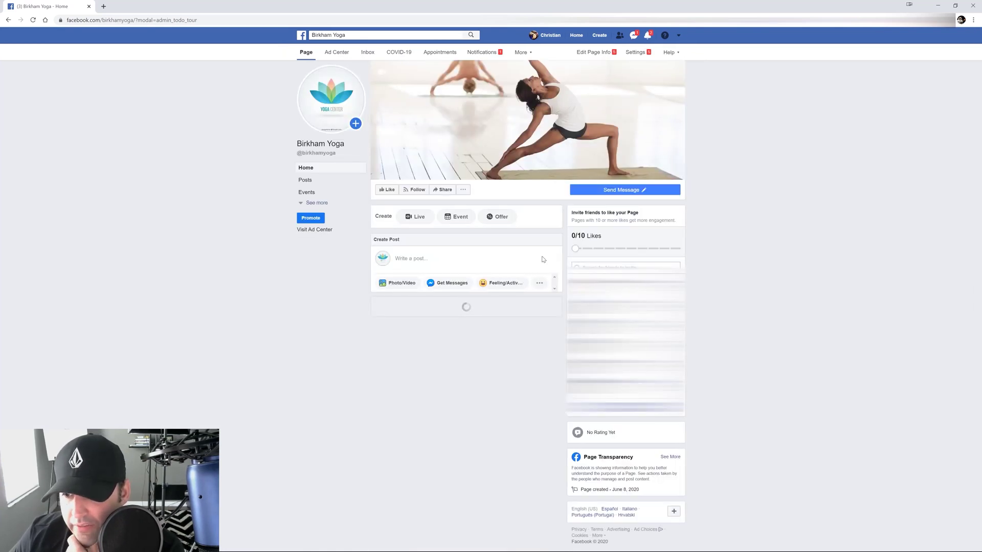
- Add Sports & Fitness Instruction and Gymnastics Center to the categories in the page info and save the changes
scroll(542, 246, "down", 4)
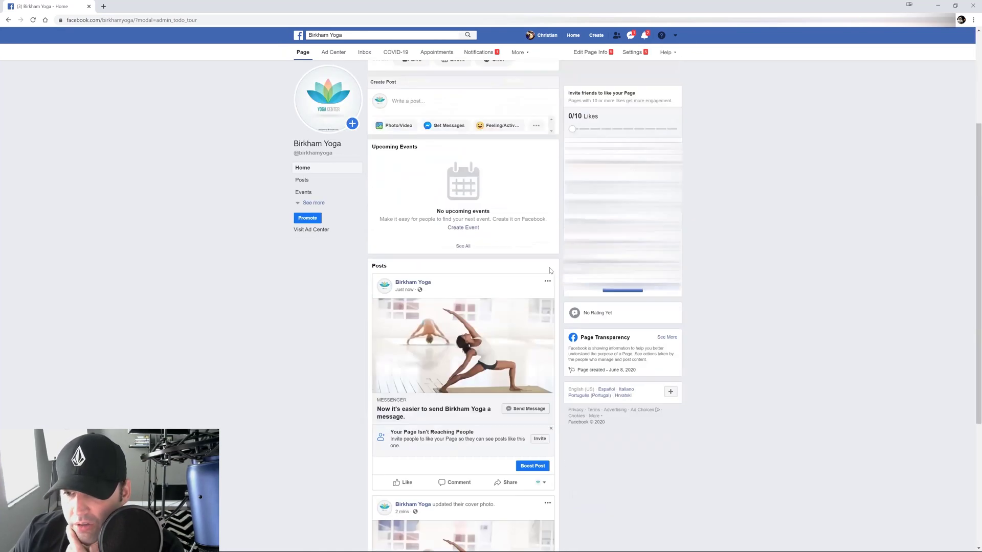
scroll(547, 268, "down", 4)
scroll(547, 256, "up", 8)
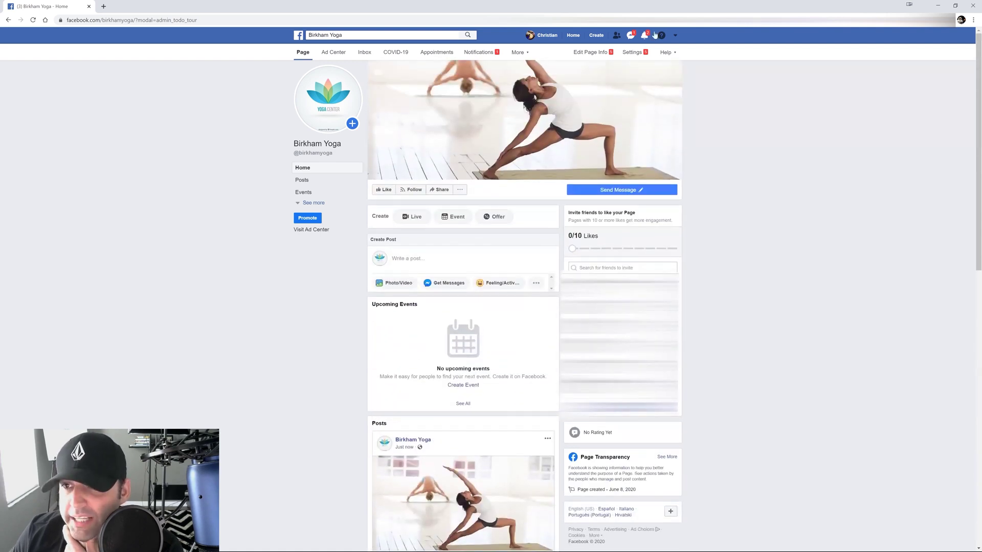
left_click(591, 53)
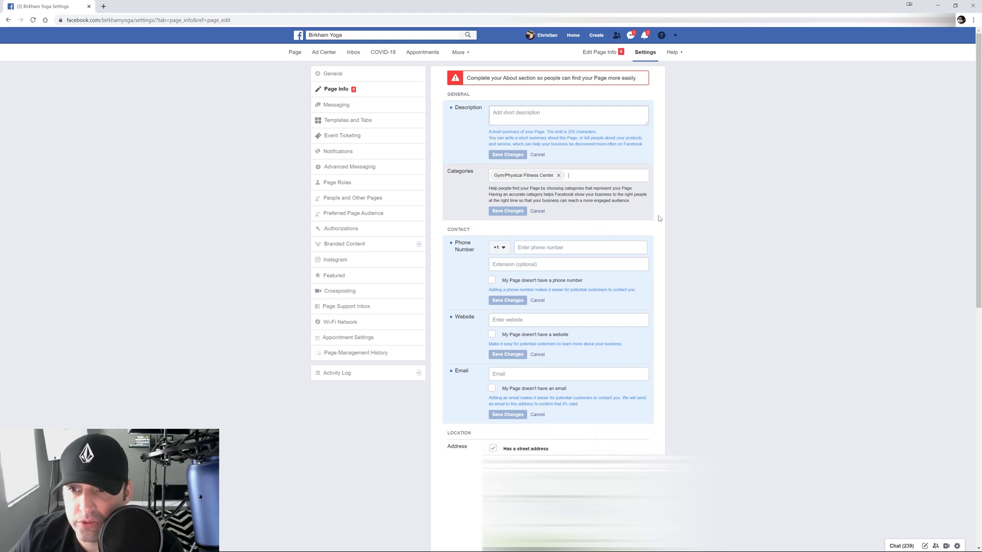
type("fitn")
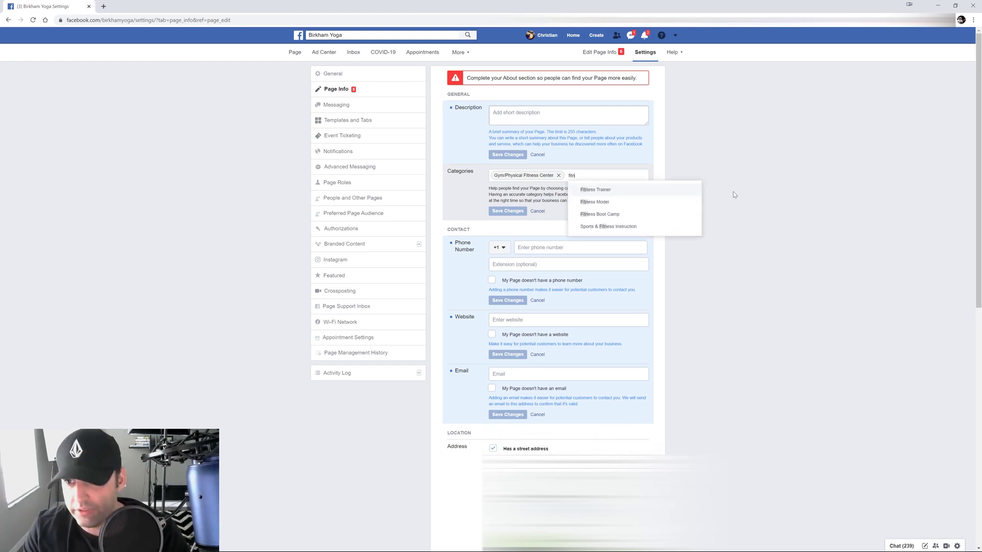
left_click(608, 226)
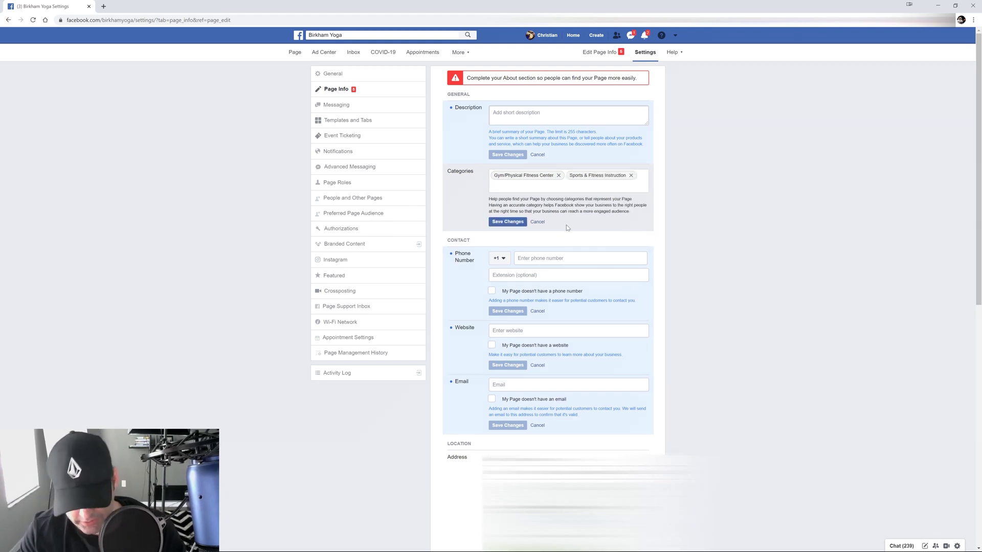
type("gym")
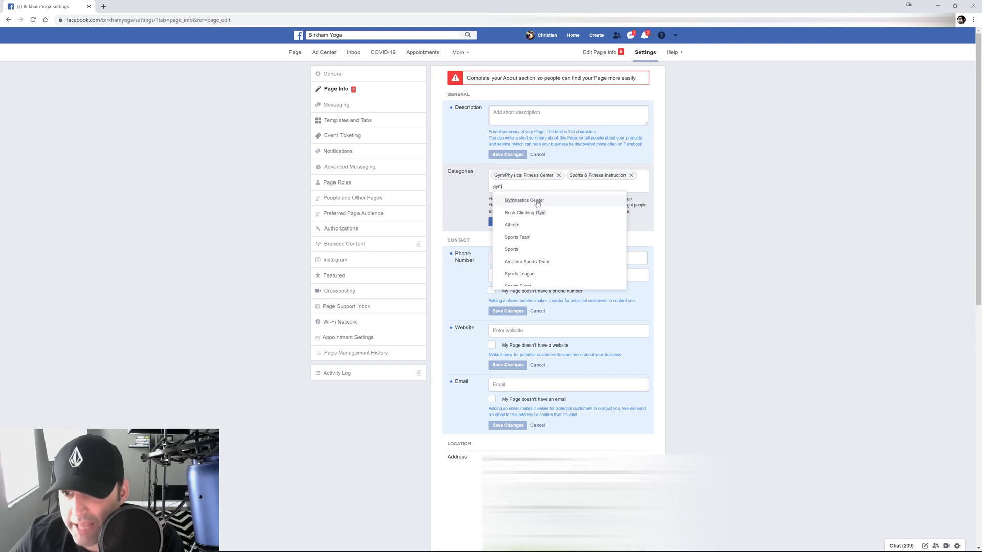
left_click(536, 201)
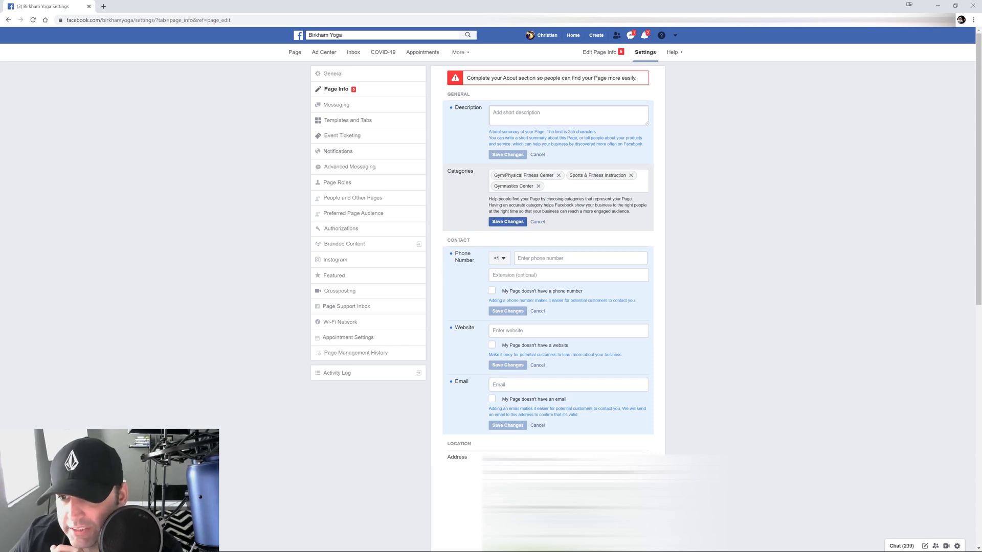
left_click(508, 222)
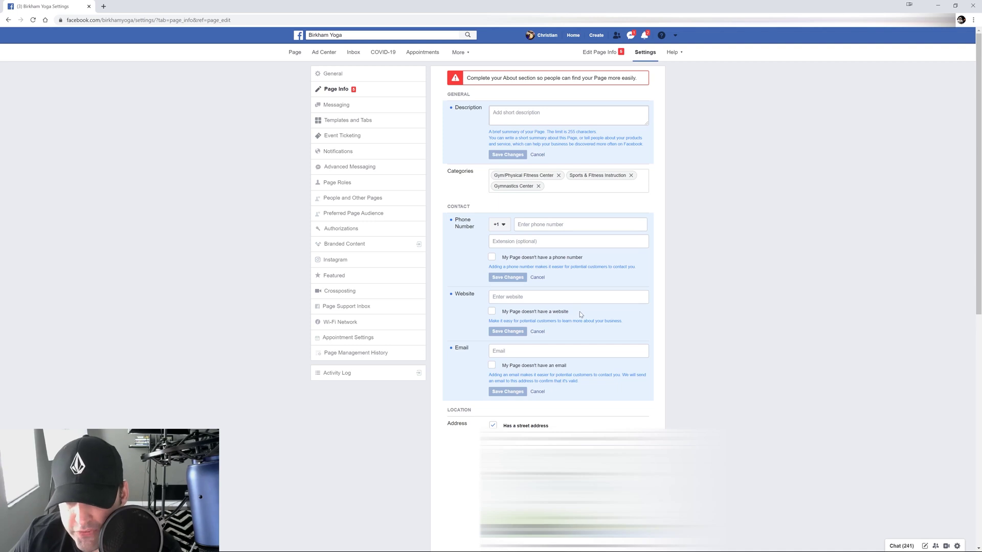
- Look through the remaining page info fields, including contact details, location, hours, Impressum, price range and privacy policy, leaving them unedited
scroll(708, 360, "down", 2)
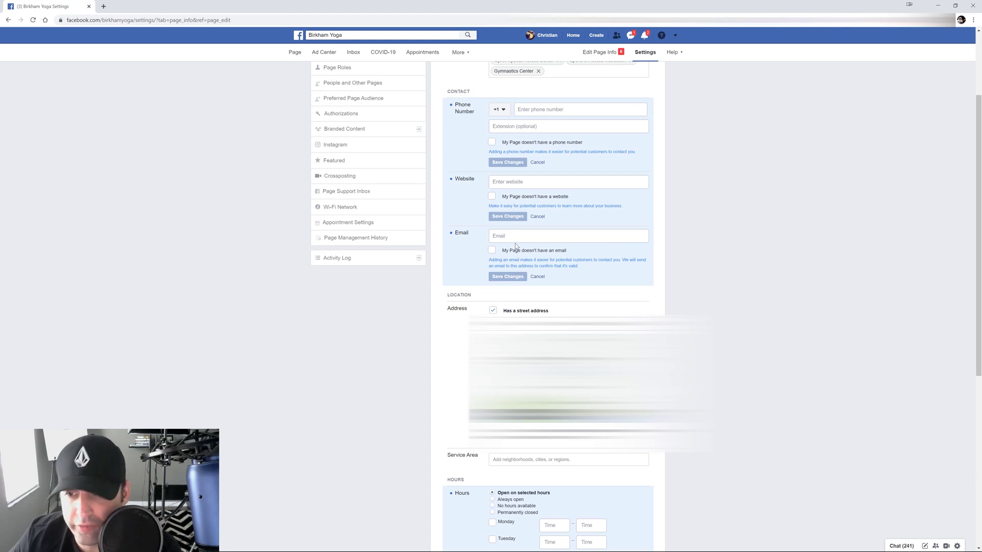
scroll(694, 267, "down", 2)
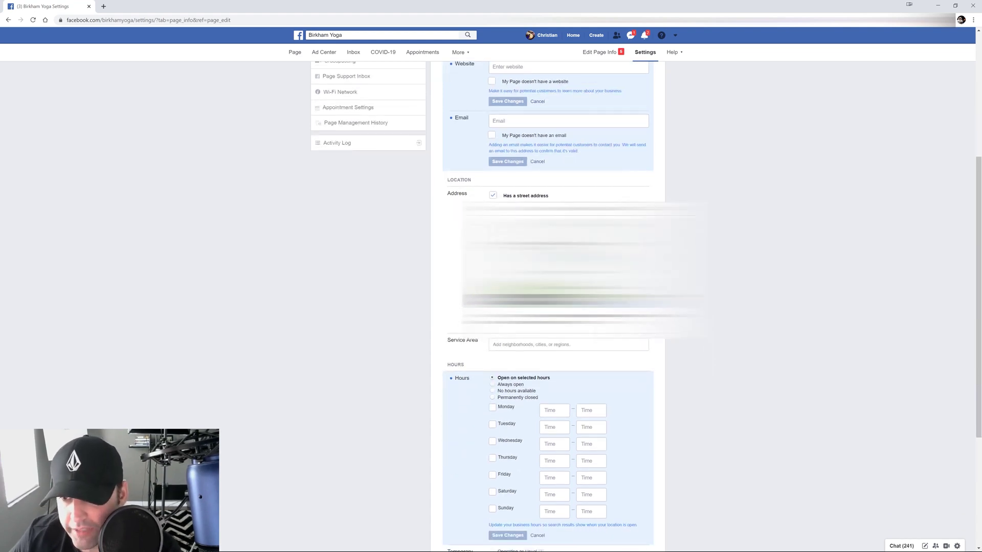
scroll(723, 231, "down", 3)
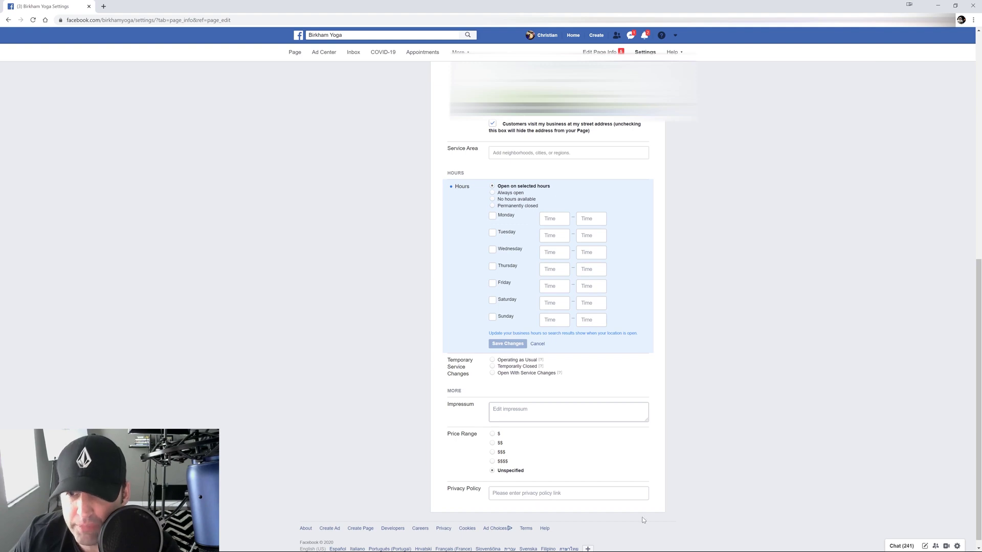
scroll(620, 355, "down", 1)
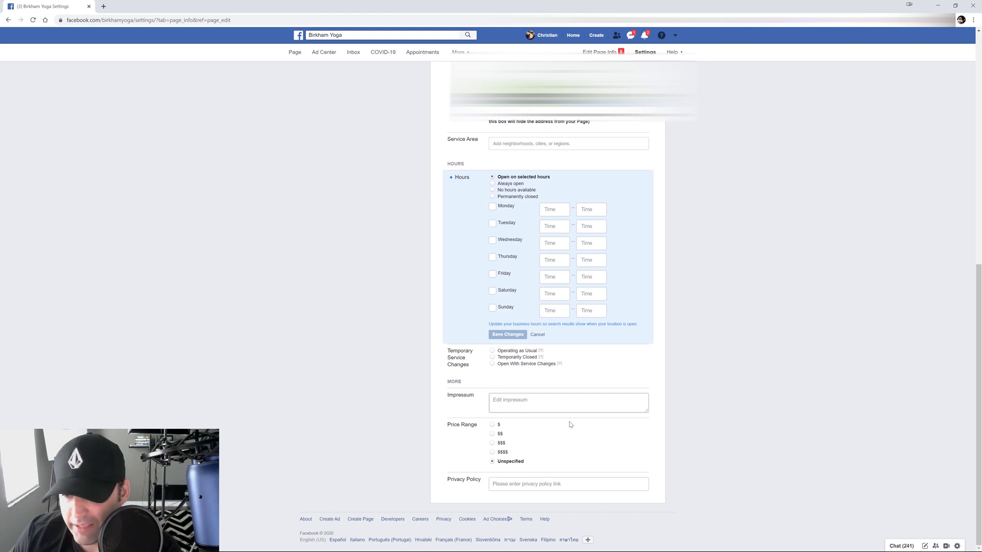
left_click(568, 402)
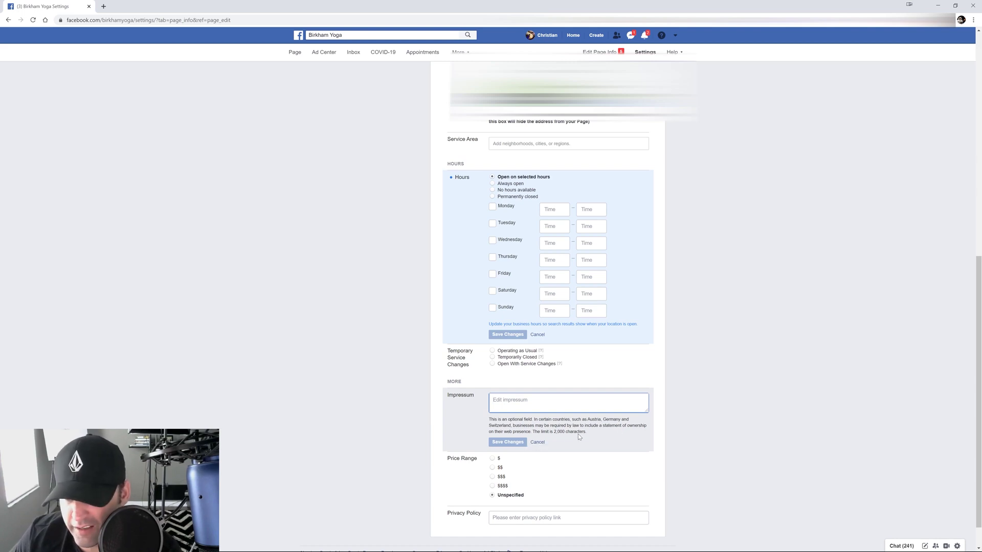
left_click(538, 443)
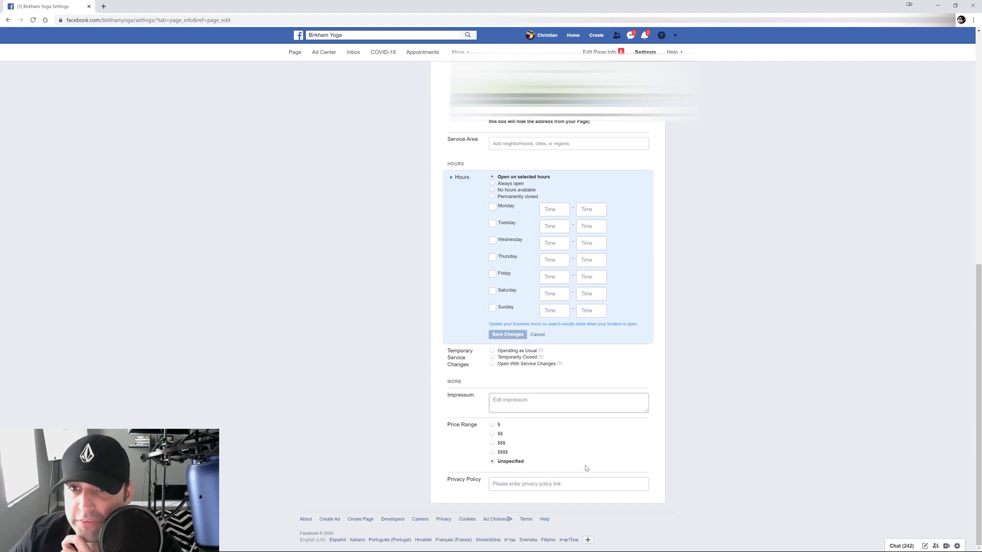
scroll(586, 467, "up", 9)
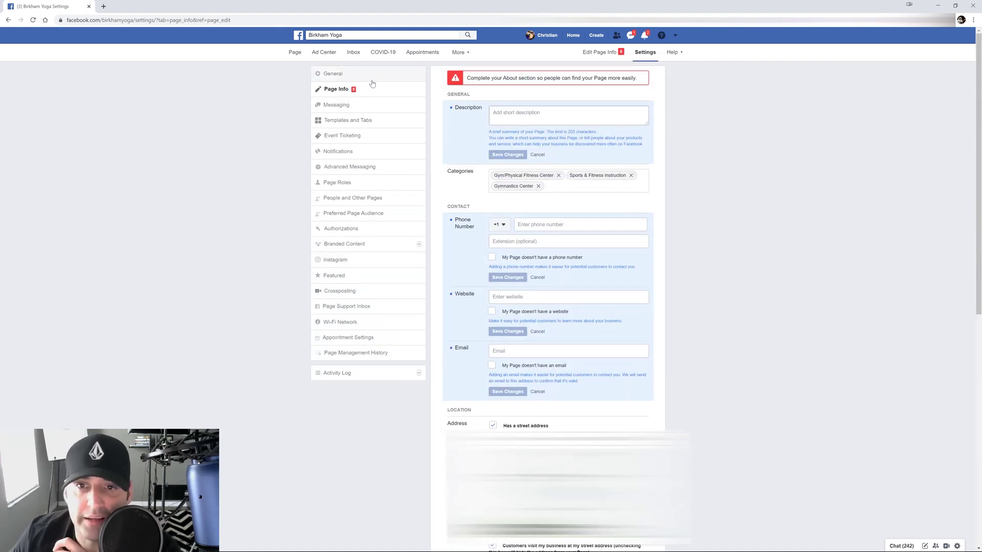
- Turn on the Messenger greeting in the page's messaging settings, and review its text in the editor without changing it
left_click(345, 105)
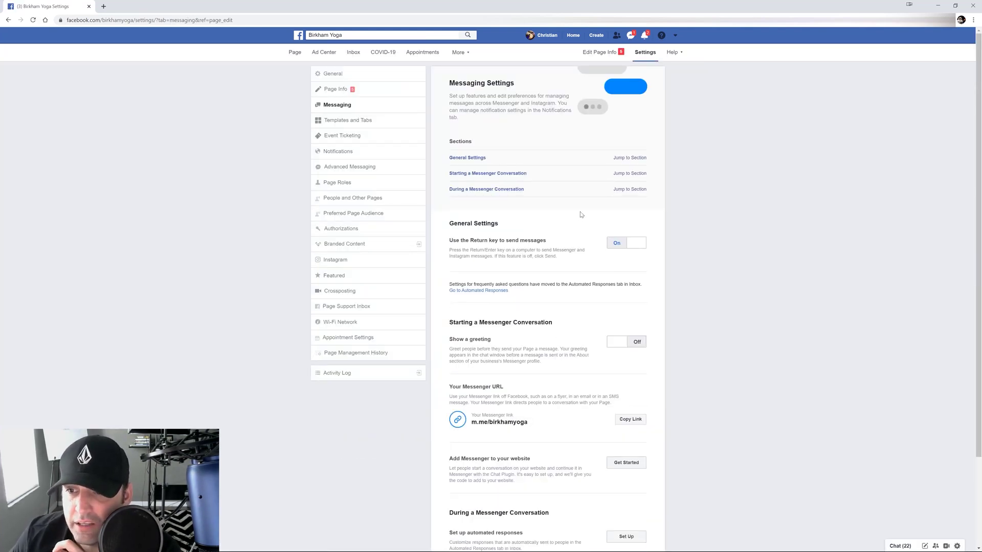
scroll(581, 209, "down", 2)
scroll(581, 195, "up", 1)
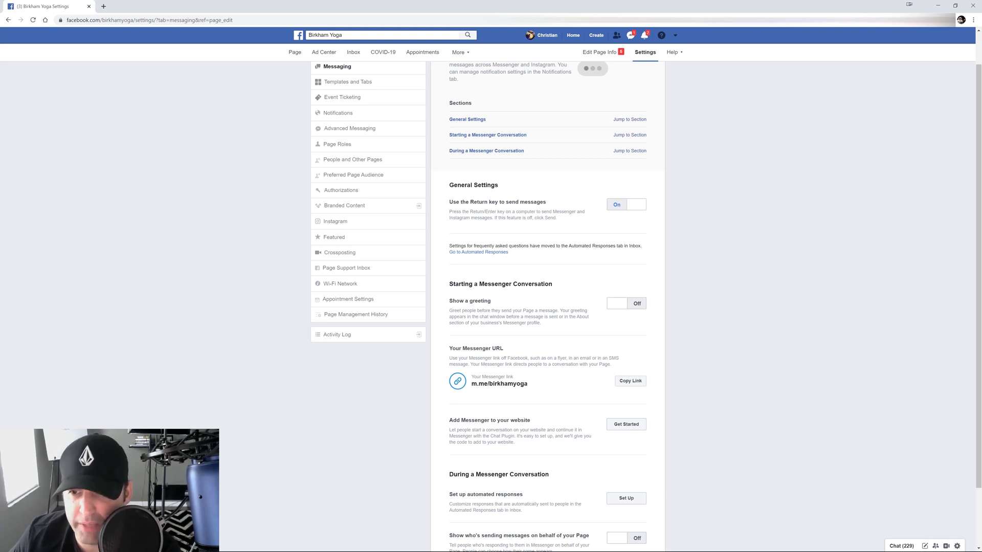
scroll(562, 240, "down", 2)
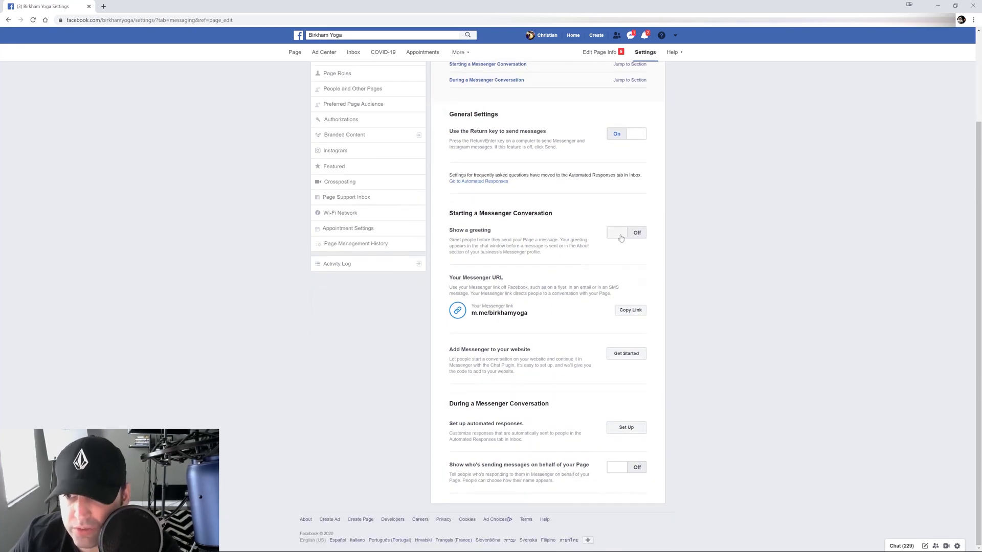
left_click(621, 236)
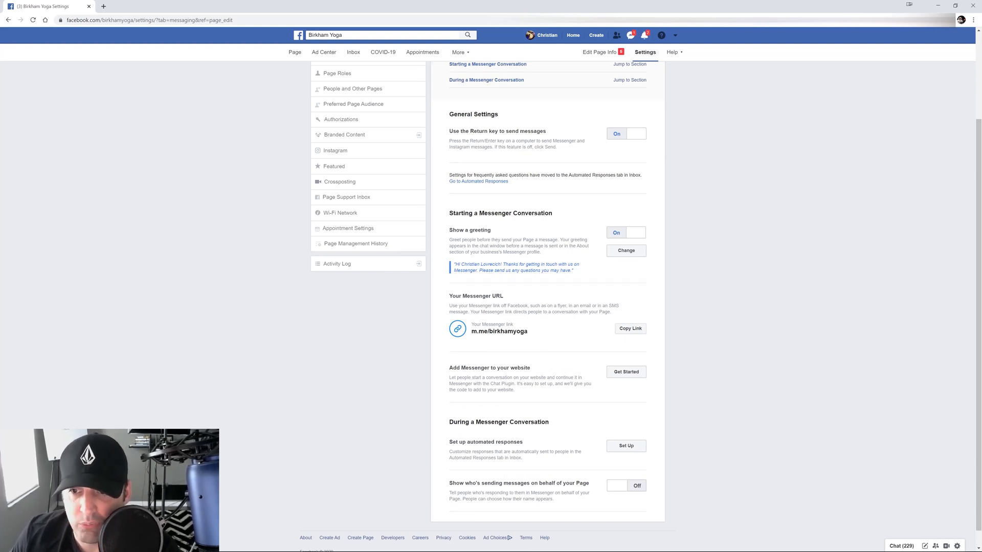
left_click(624, 252)
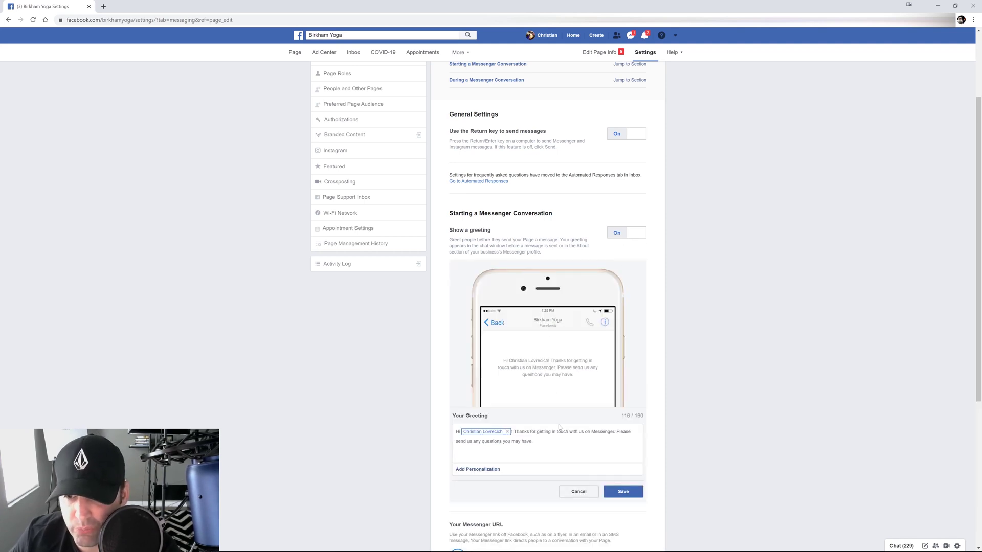
scroll(532, 440, "down", 1)
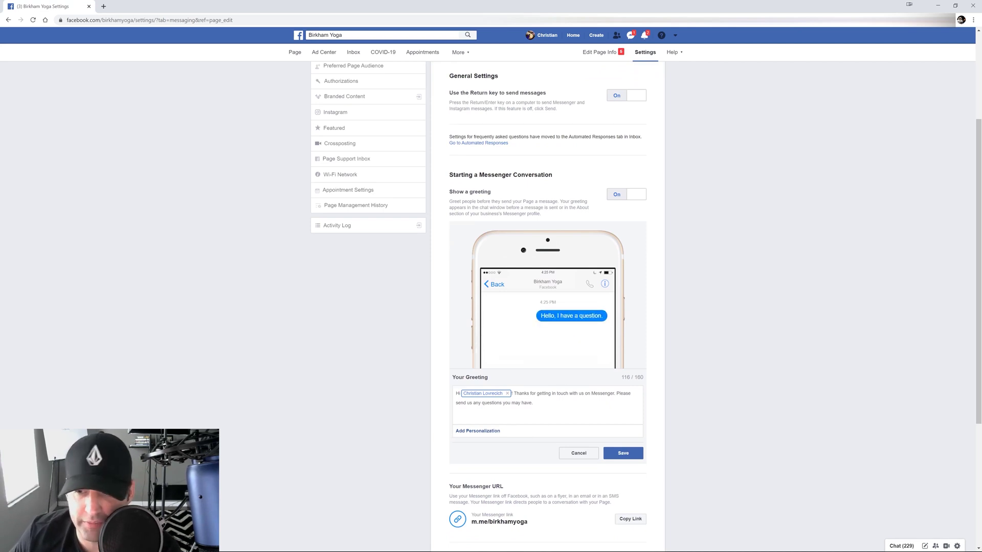
left_click(583, 454)
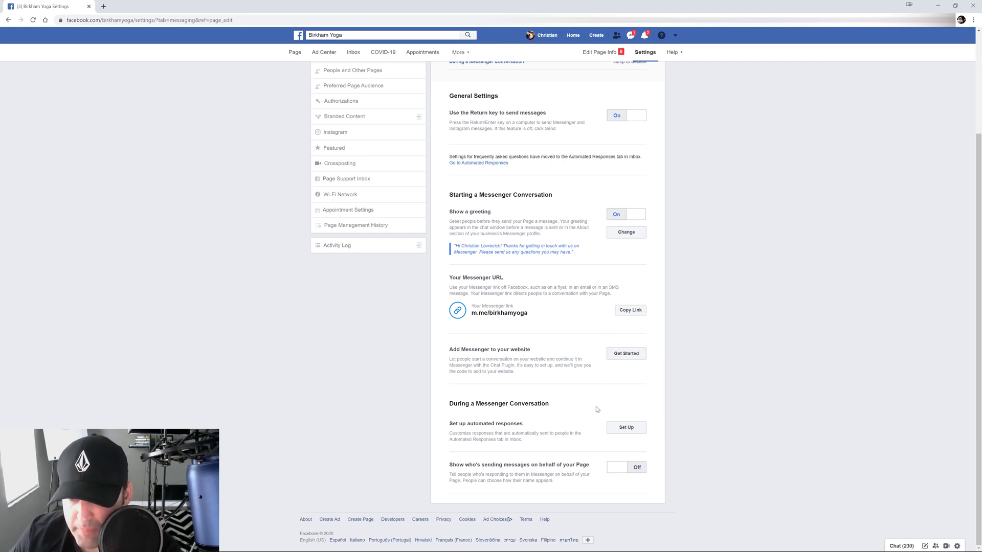
- View the automated responses setup for the page inbox and return to the messaging settings
left_click(635, 431)
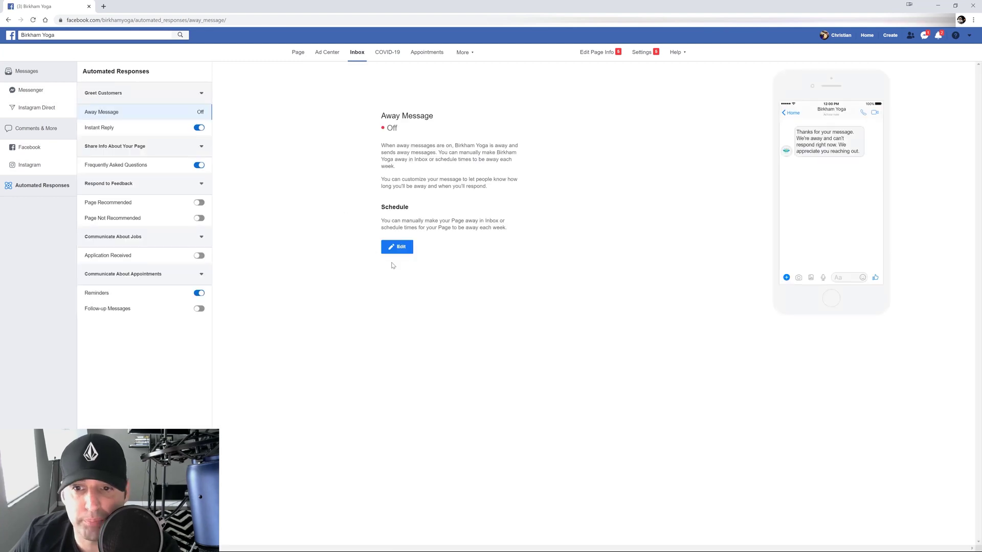
left_click(8, 20)
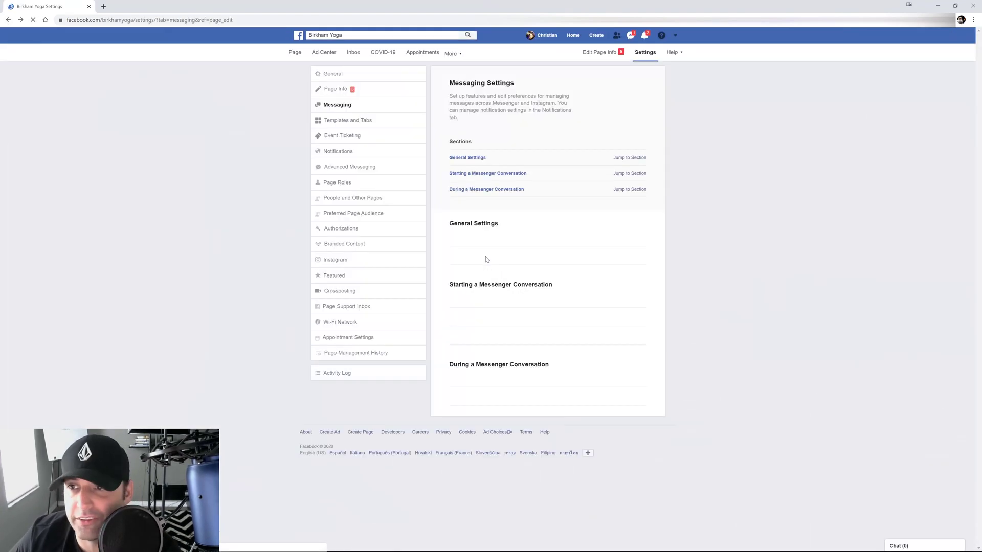
- Open the Templates and Tabs settings and review the Posts and Events tab options without changing them
left_click(359, 123)
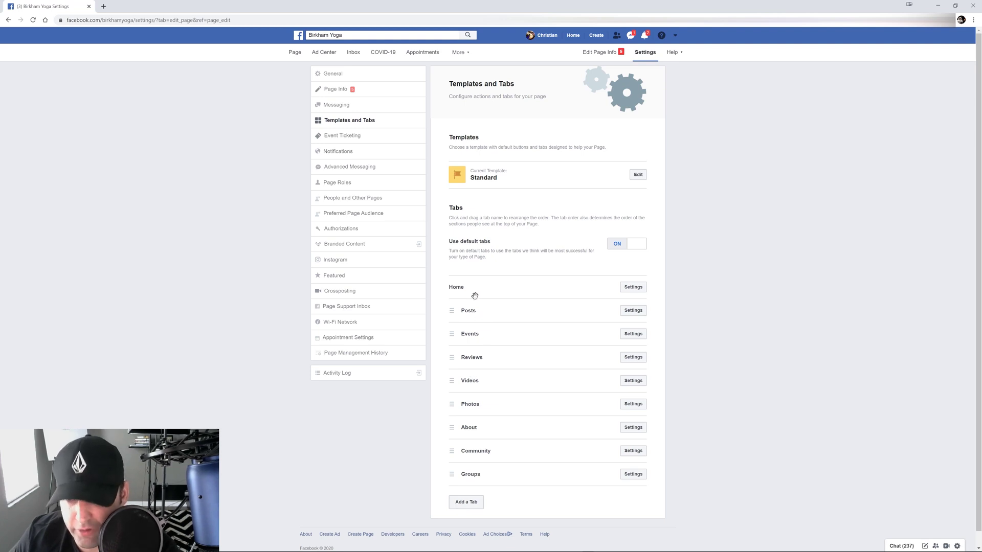
left_click(633, 310)
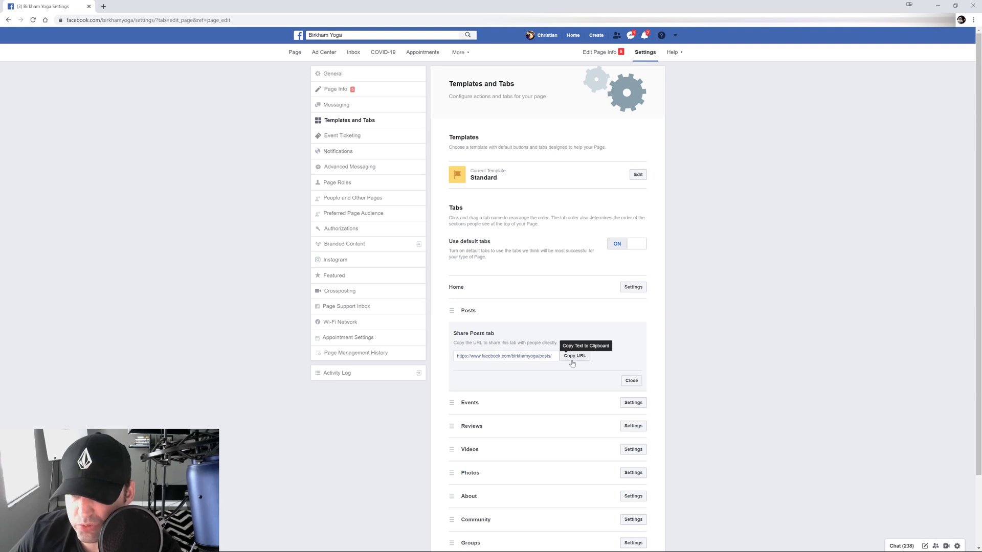
left_click(632, 381)
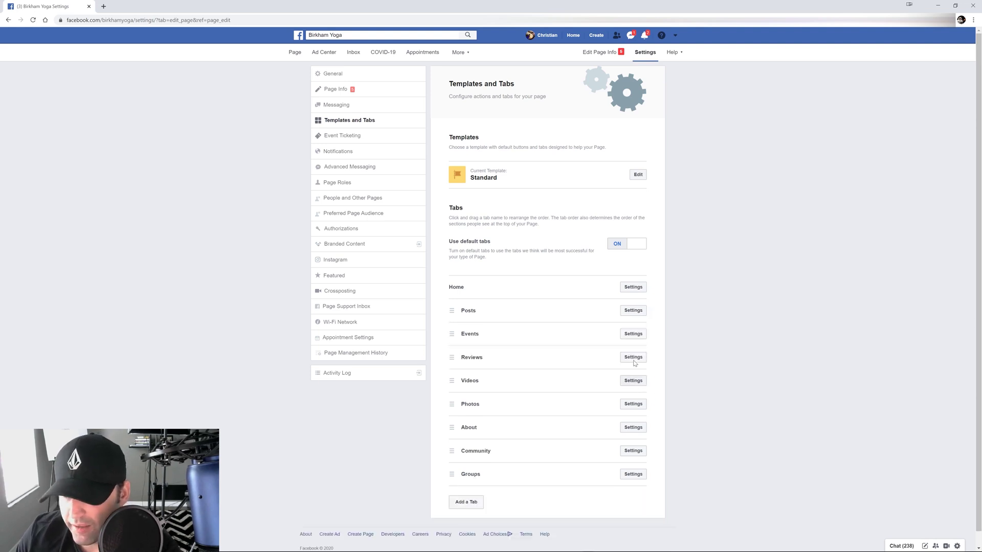
left_click(633, 334)
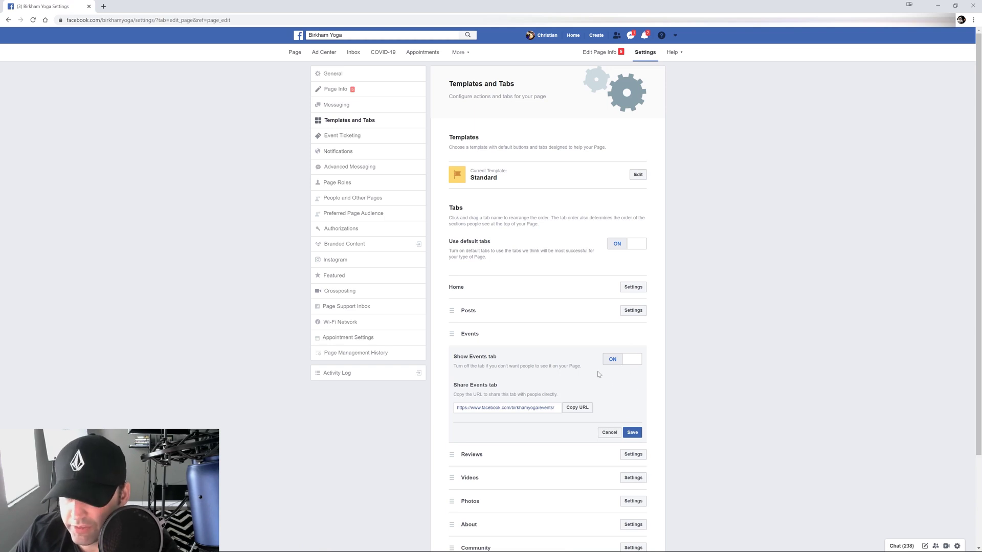
left_click(609, 432)
- Turn off Show Reviews in the Reviews tab's settings and save the change
scroll(741, 324, "down", 1)
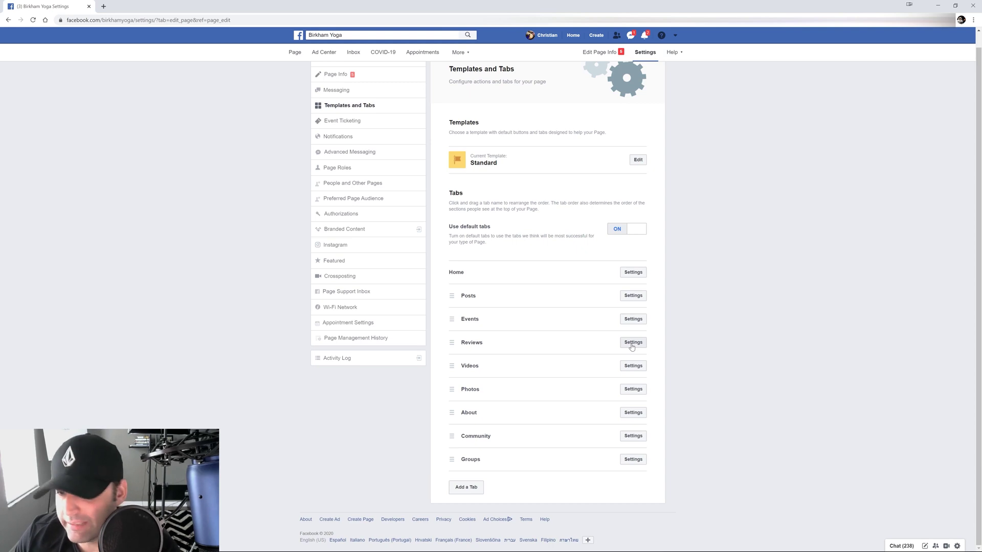
left_click(632, 344)
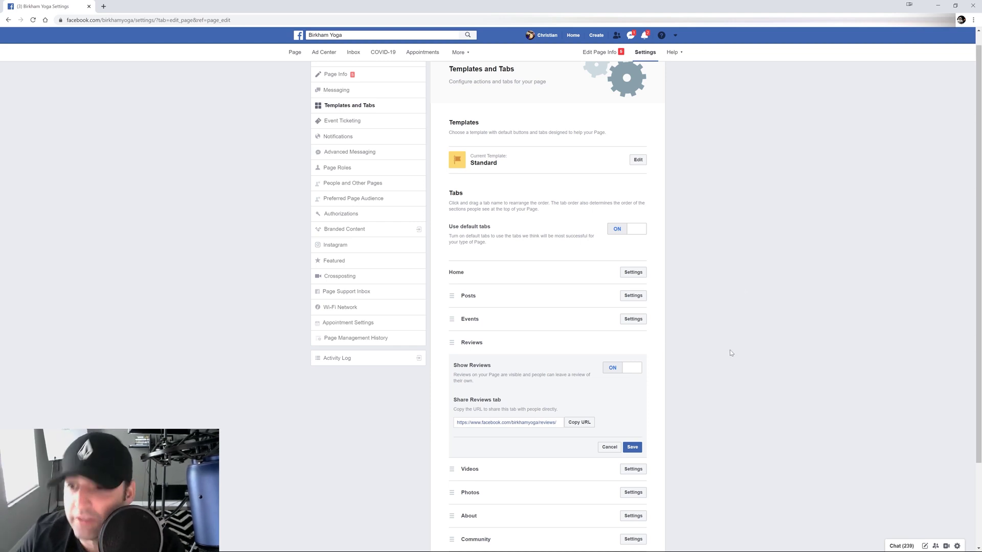
left_click(631, 370)
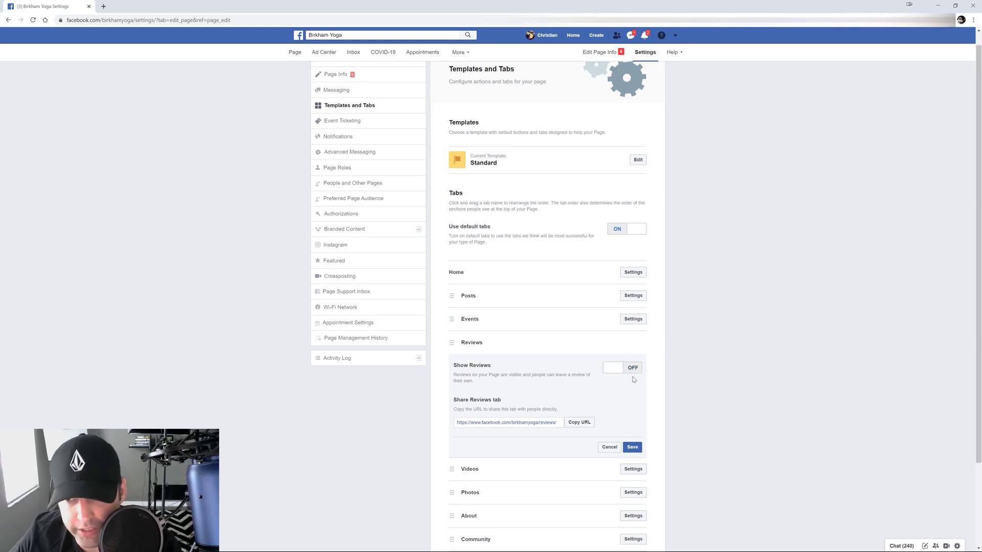
left_click(634, 448)
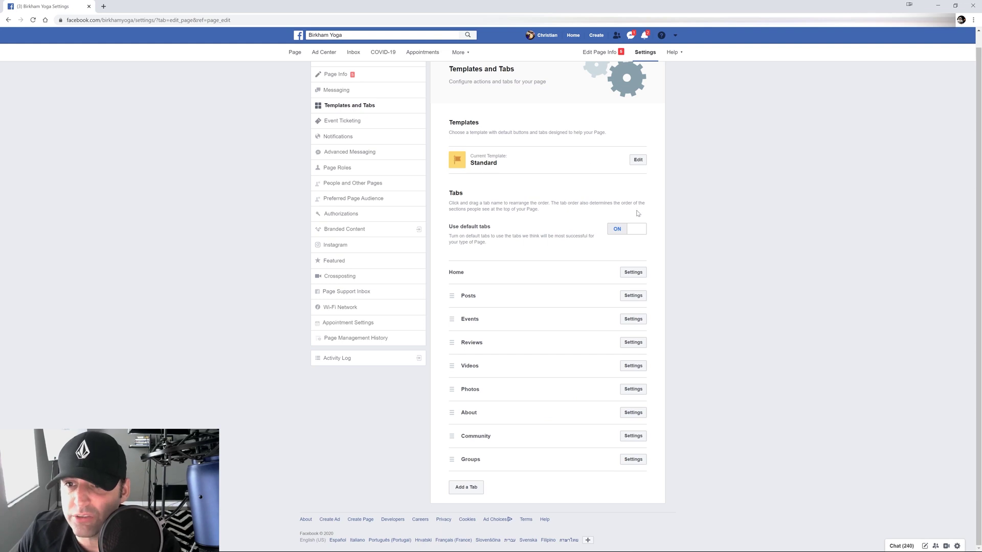
- Glance at the available page templates without choosing one, and view the Community tab's sharing options
left_click(637, 160)
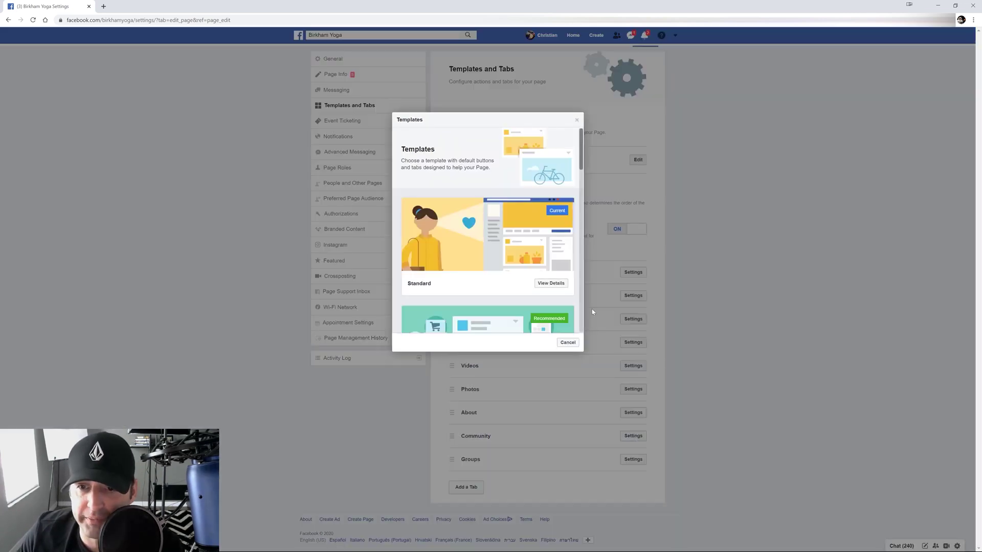
scroll(550, 229, "down", 1)
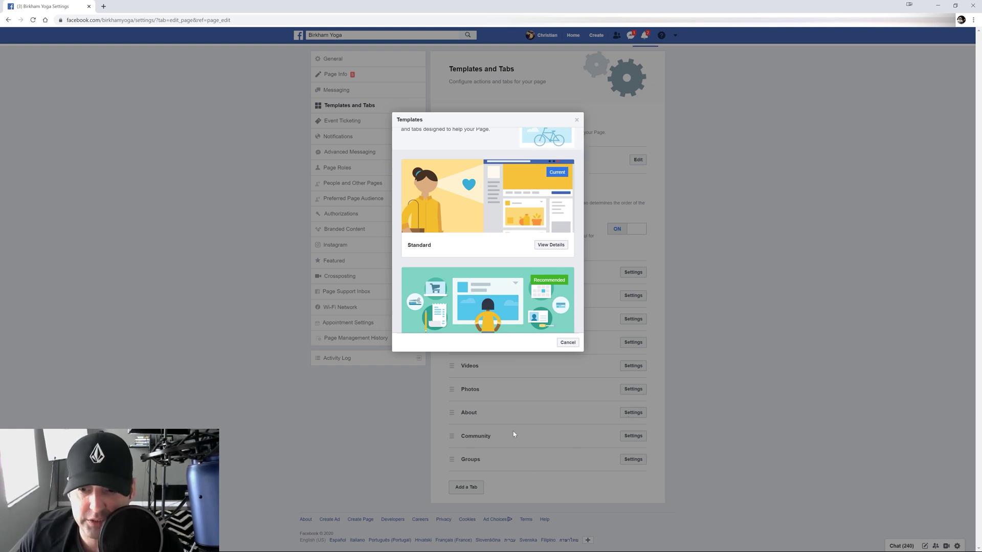
left_click(567, 342)
left_click(633, 436)
scroll(598, 440, "down", 2)
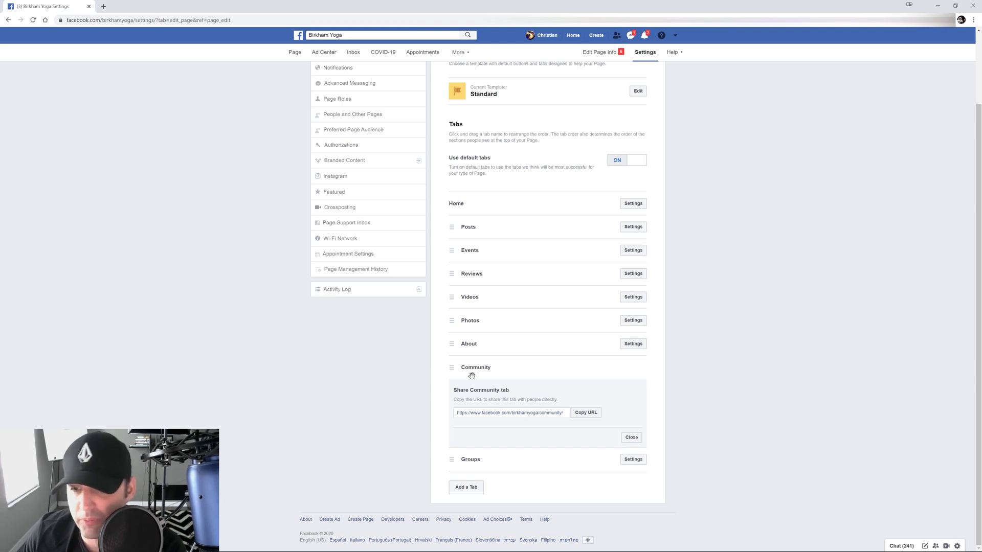
- Review the buttons and tabs included in the recommended Services template, and return to the template list without applying it
scroll(514, 388, "up", 2)
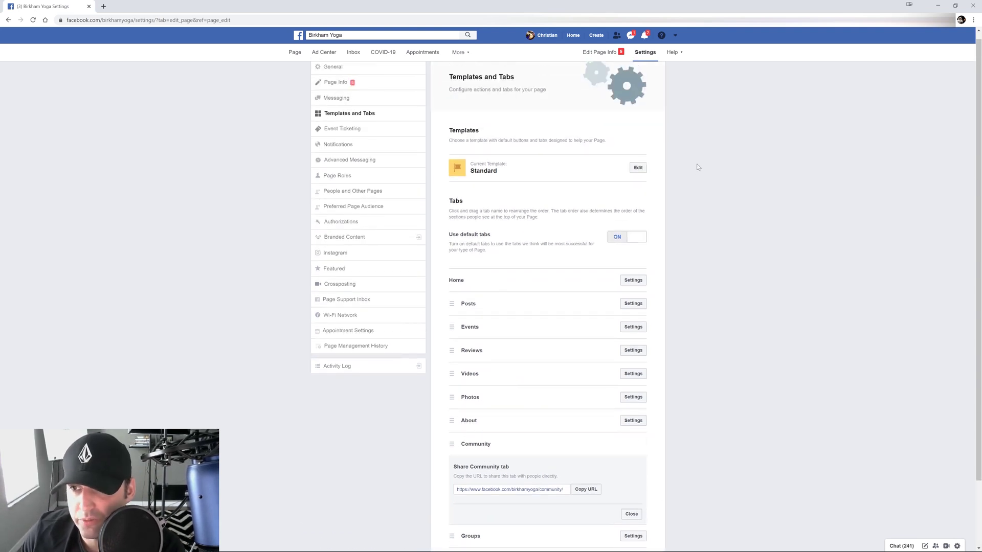
left_click(637, 168)
scroll(523, 201, "down", 3)
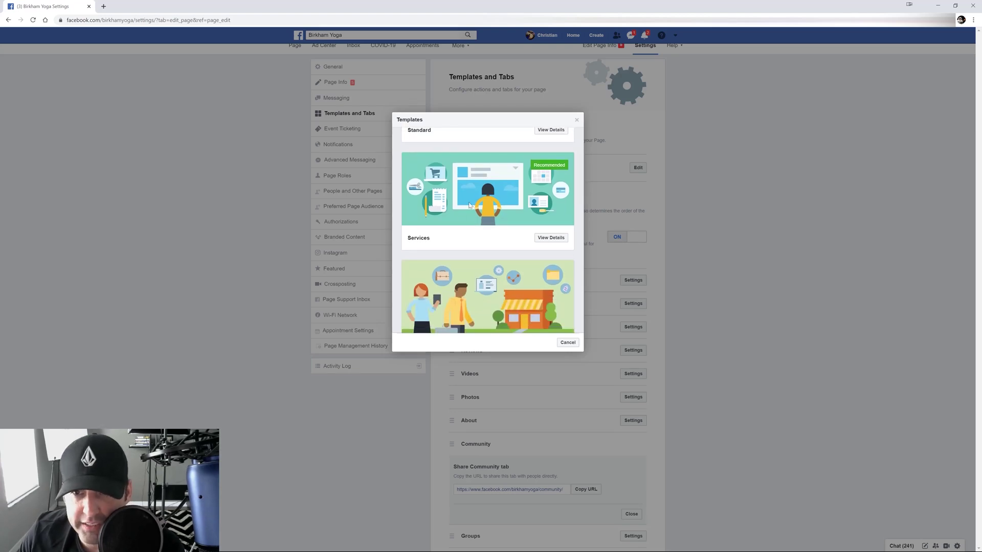
left_click(550, 238)
scroll(550, 239, "down", 2)
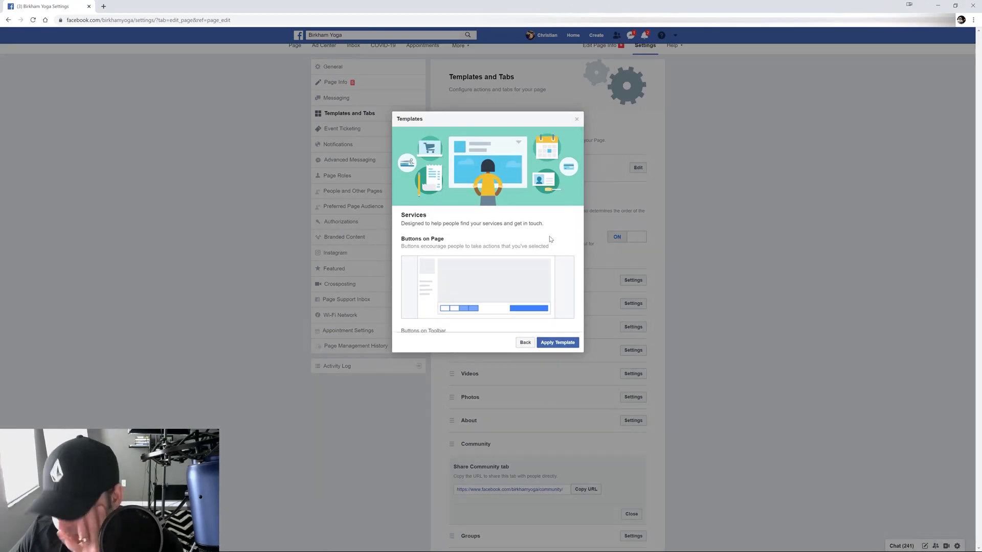
scroll(516, 237, "down", 1)
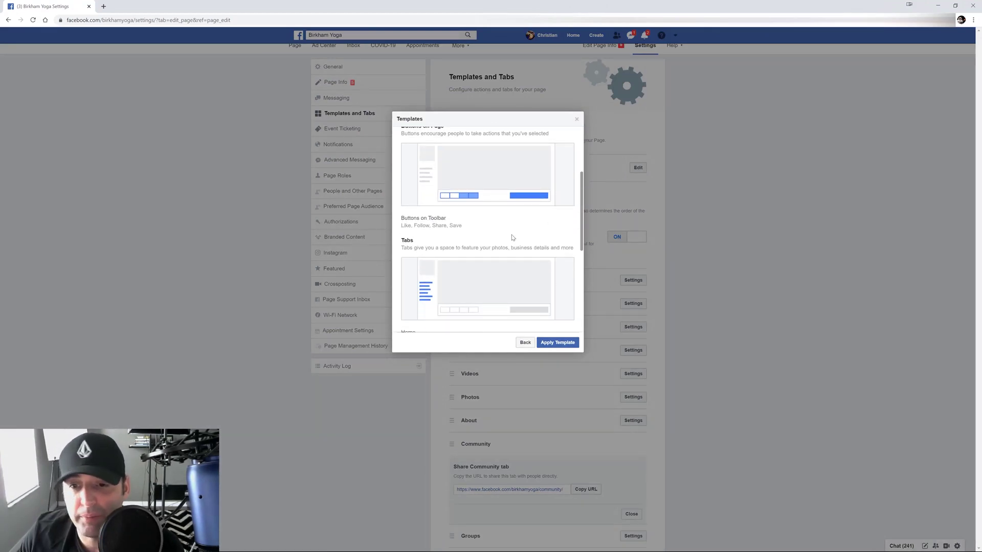
scroll(520, 236, "down", 1)
scroll(521, 236, "down", 3)
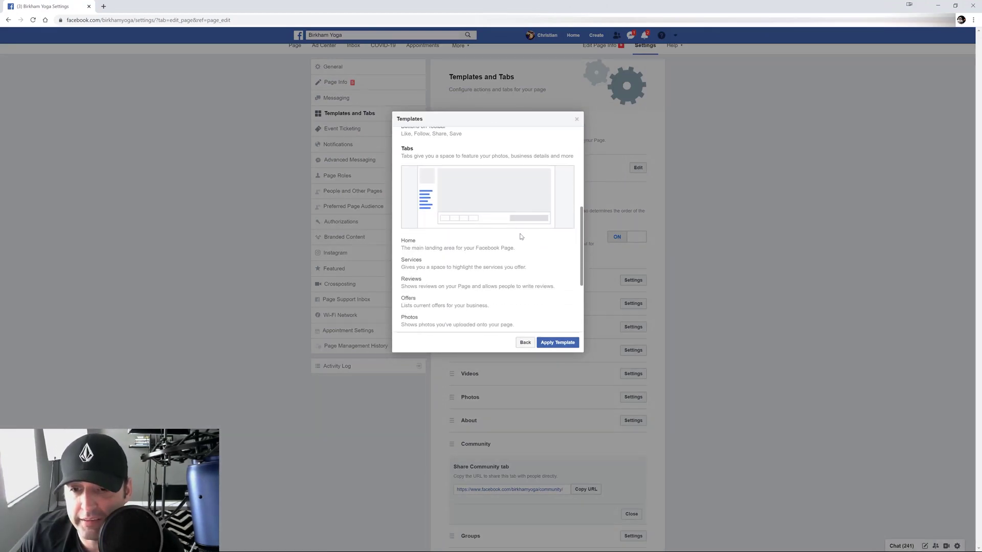
scroll(521, 237, "down", 2)
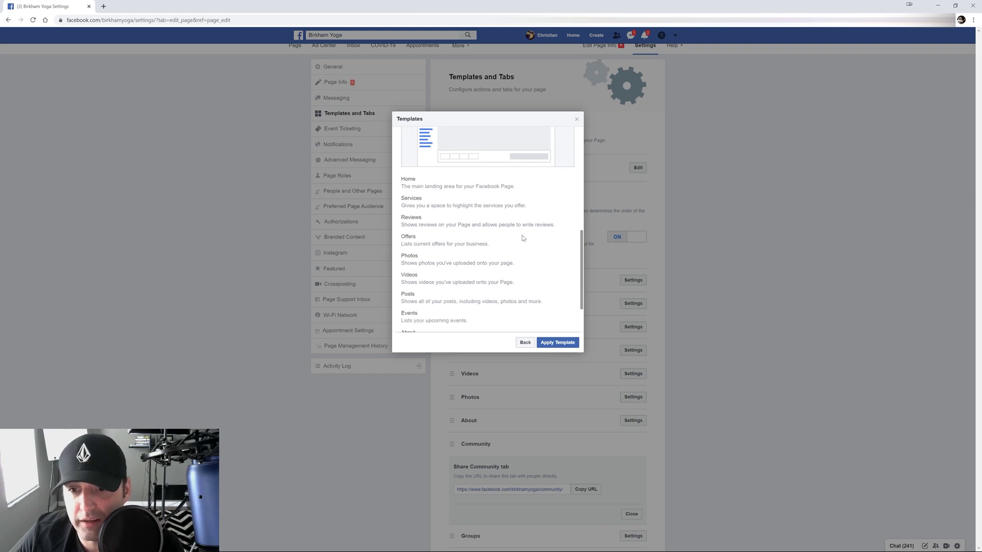
scroll(521, 241, "down", 1)
scroll(522, 244, "up", 3)
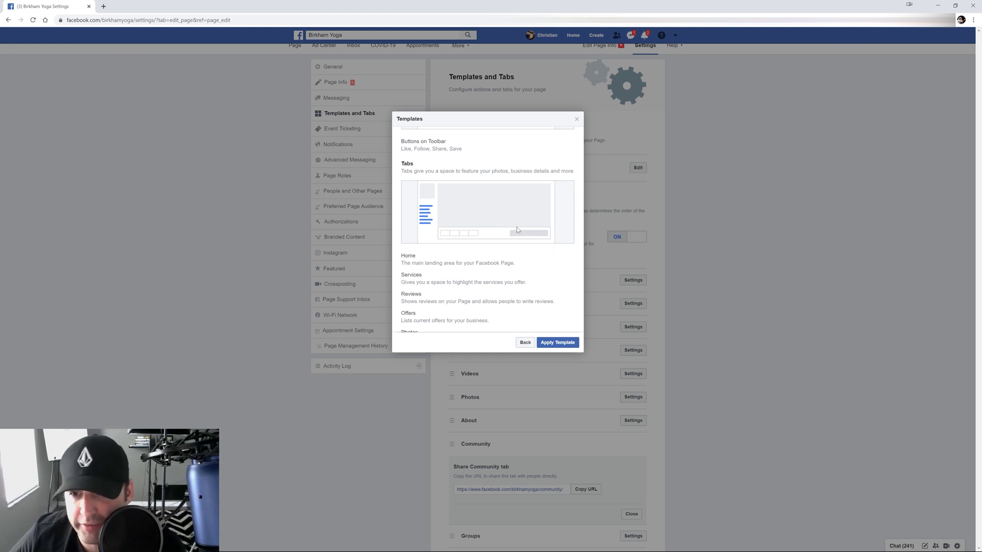
scroll(514, 226, "down", 2)
scroll(515, 226, "down", 2)
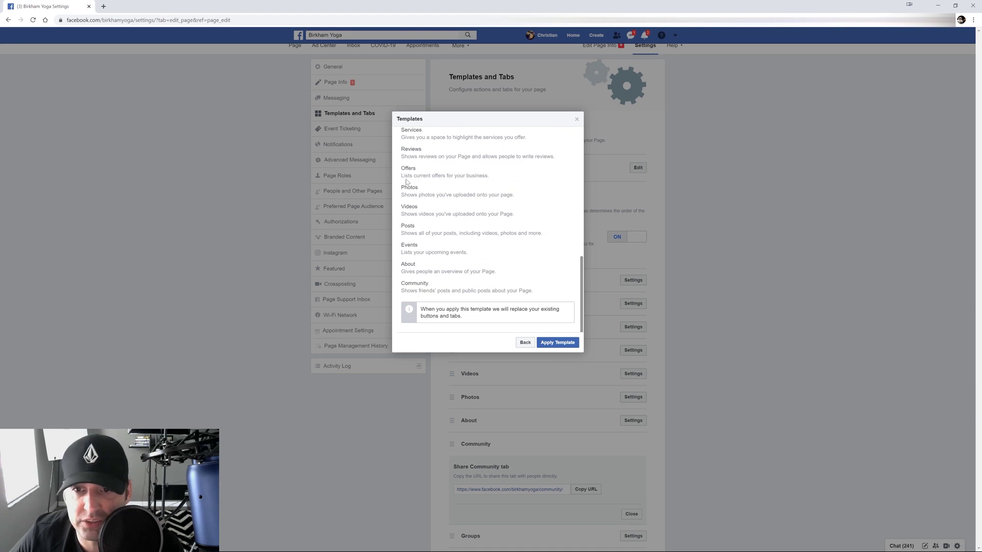
left_click(524, 343)
- Examine the Business template's details, including its buttons and tabs, and go back to the list without applying it
scroll(511, 225, "down", 3)
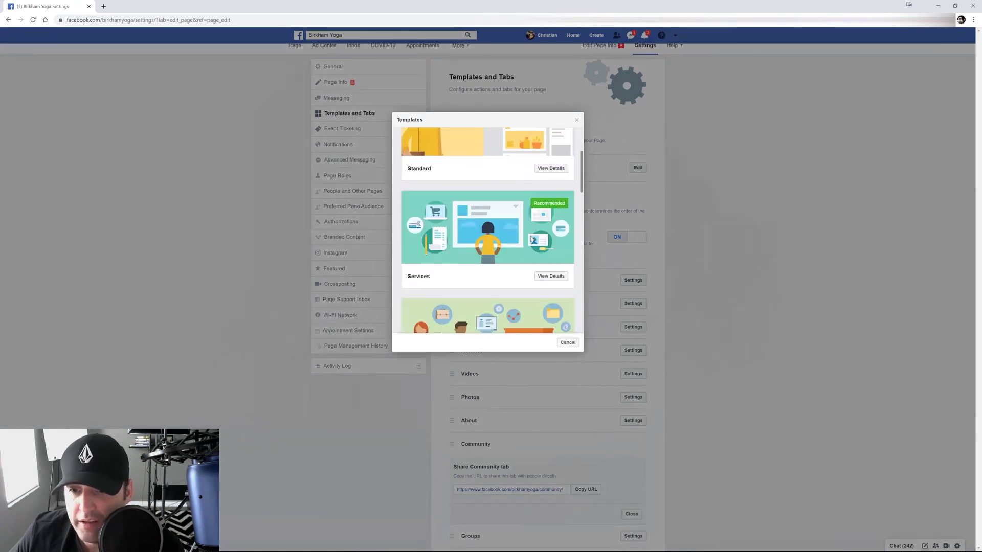
scroll(511, 230, "down", 3)
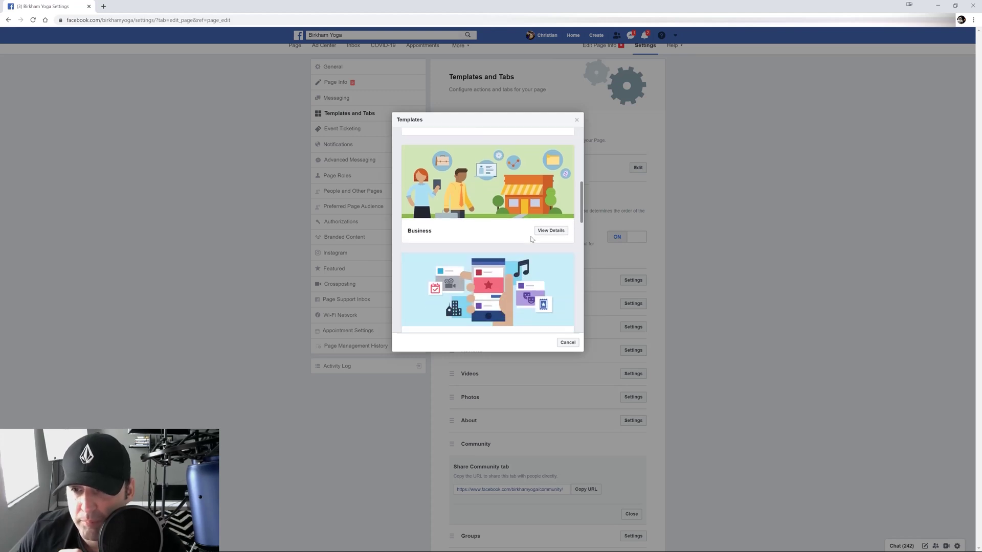
scroll(495, 223, "up", 2)
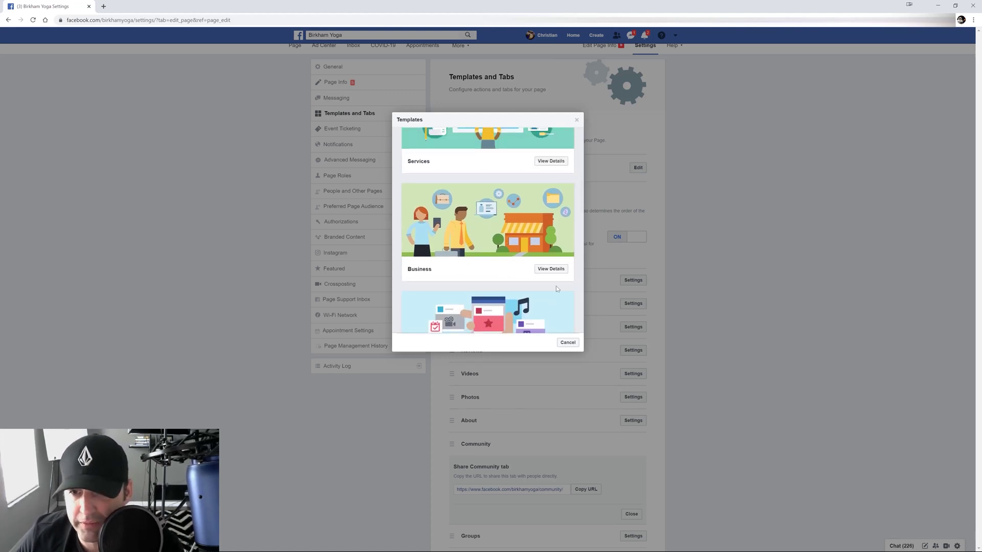
left_click(549, 269)
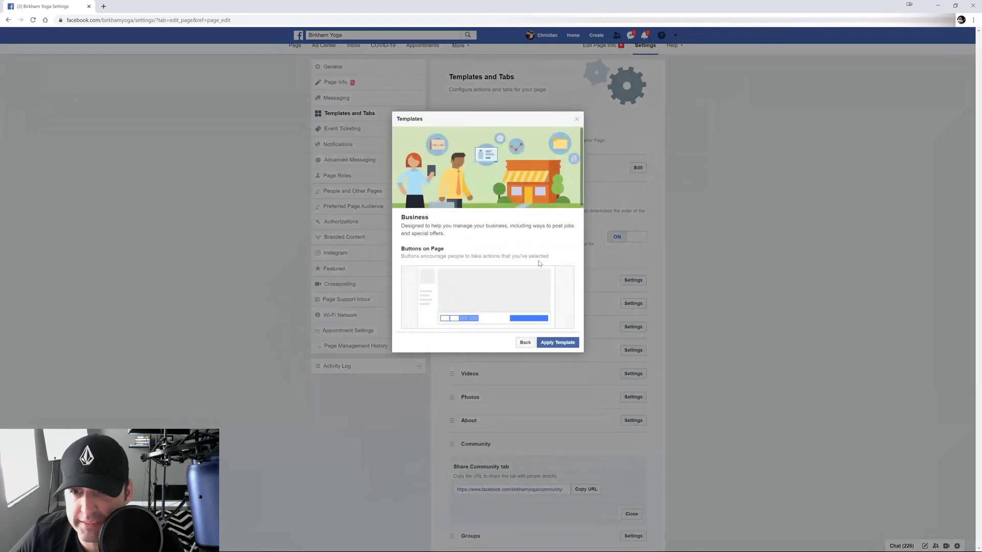
scroll(534, 249, "down", 4)
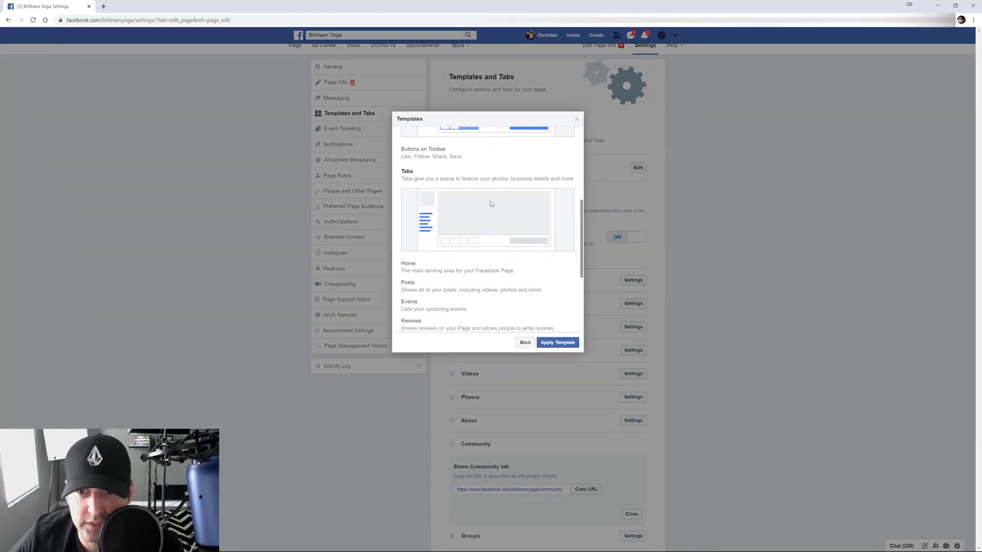
scroll(490, 200, "down", 3)
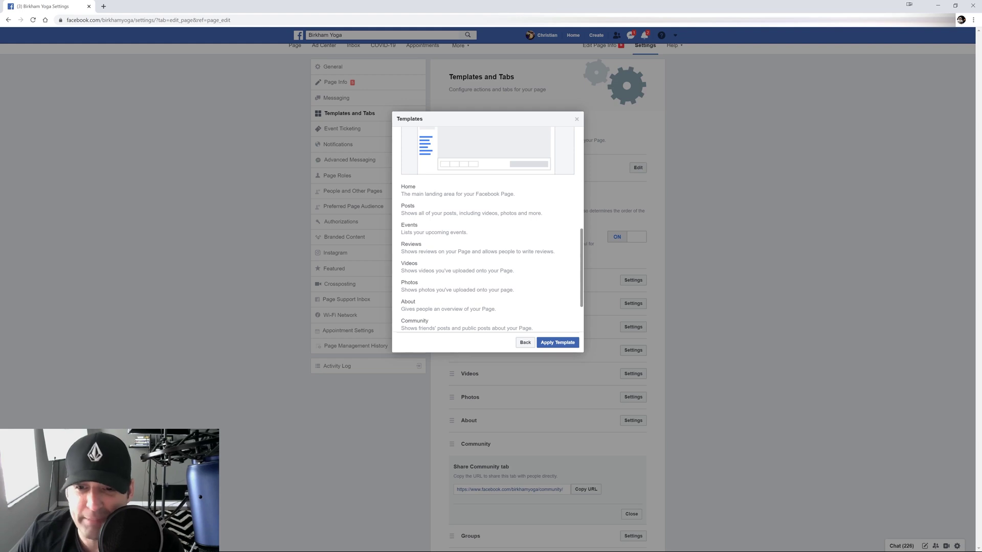
left_click(525, 342)
- Check which buttons and tabs the Venues template offers, leaving it unapplied and returning to the template choices
scroll(508, 250, "down", 3)
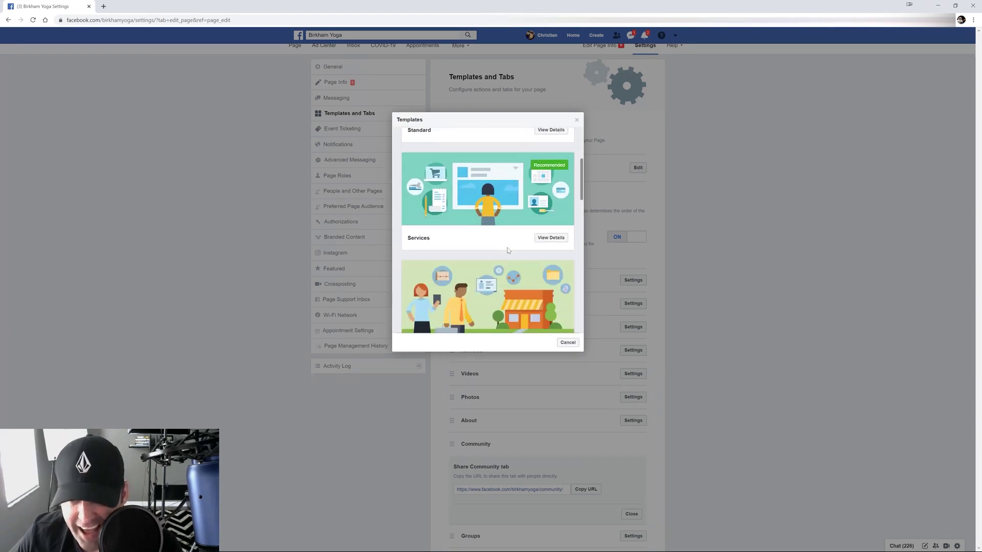
scroll(507, 251, "down", 4)
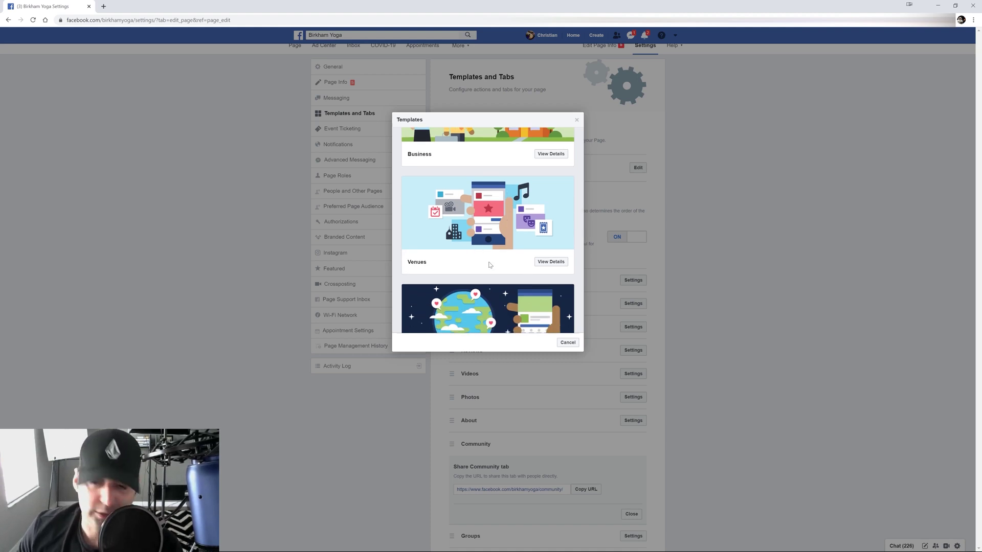
left_click(550, 262)
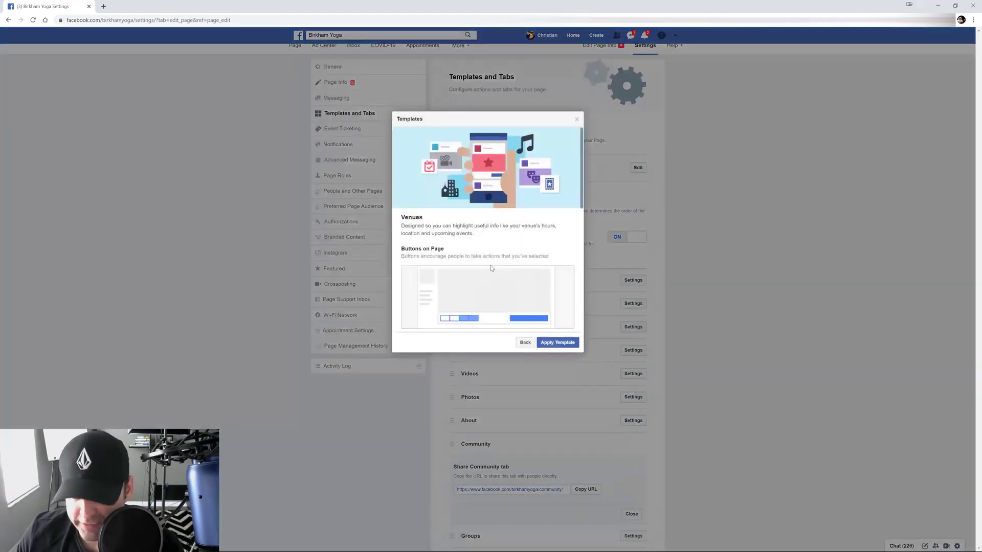
scroll(488, 256, "down", 2)
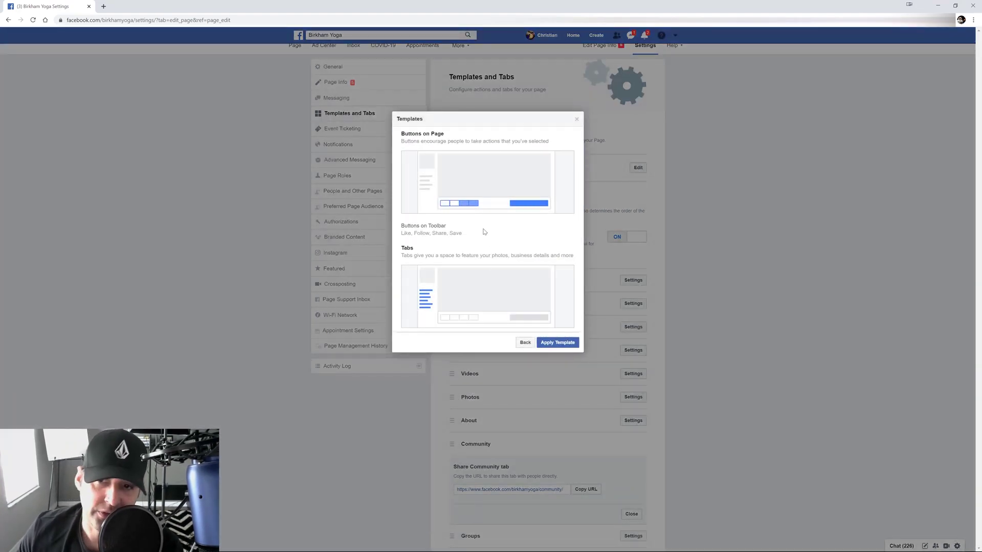
scroll(485, 235, "down", 5)
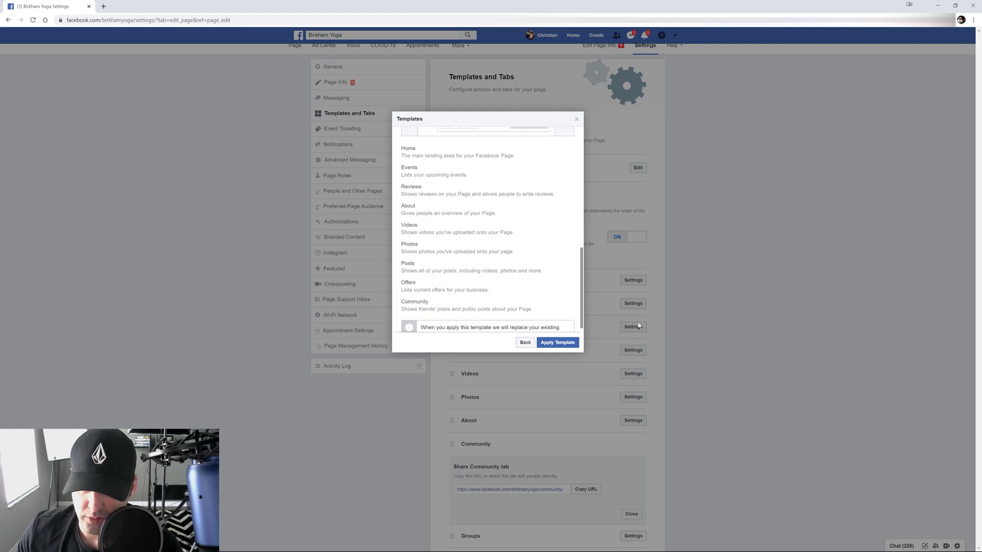
left_click(528, 344)
- Browse the template list and review the Restaurants & Cafes template's buttons and tabs, returning to the list without applying it
scroll(498, 273, "down", 6)
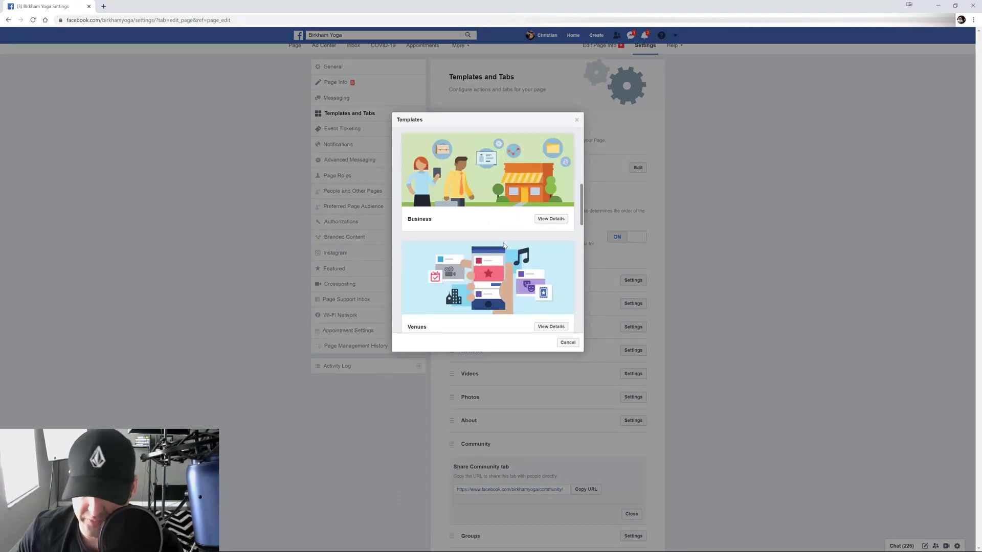
scroll(505, 244, "down", 3)
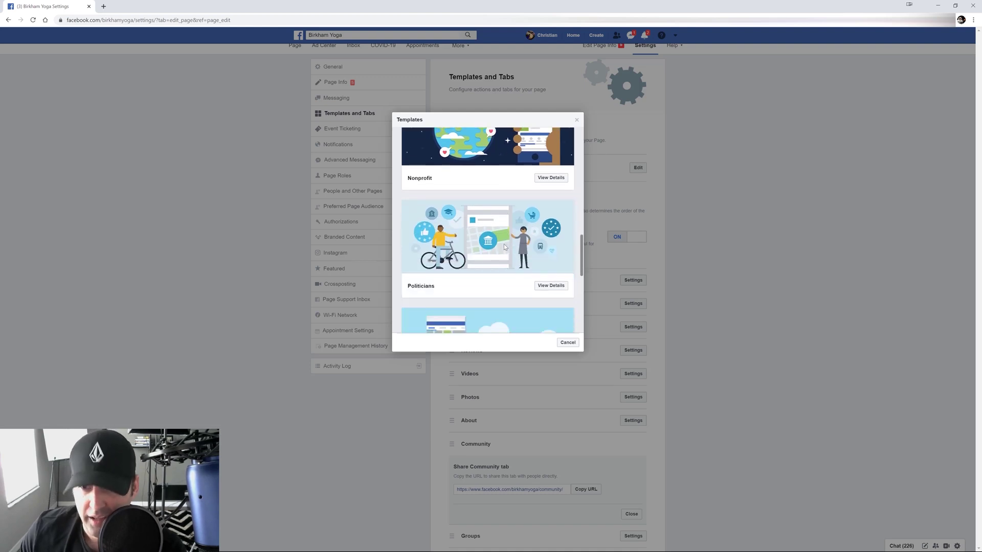
scroll(480, 245, "down", 4)
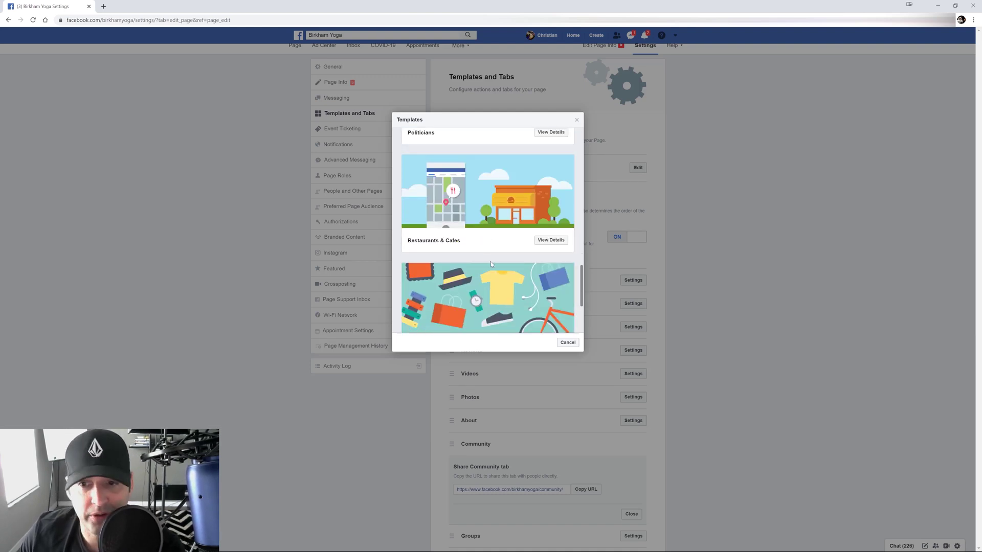
scroll(499, 275, "down", 1)
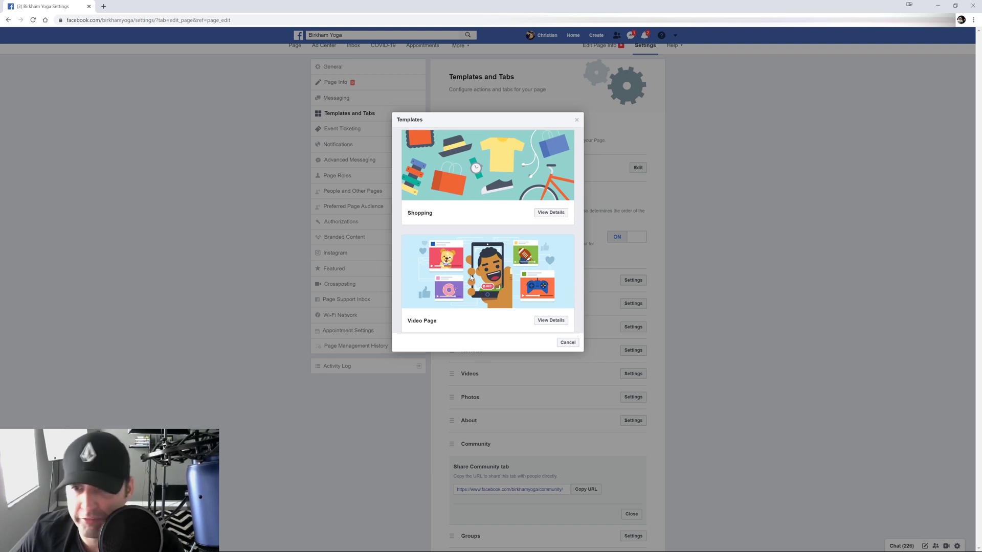
scroll(487, 302, "up", 2)
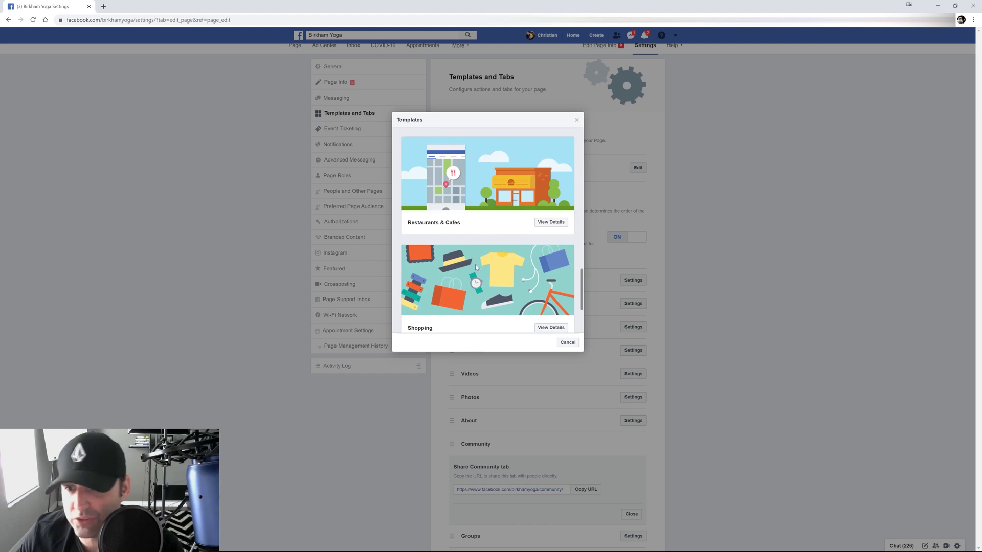
scroll(477, 266, "down", 1)
scroll(476, 266, "up", 2)
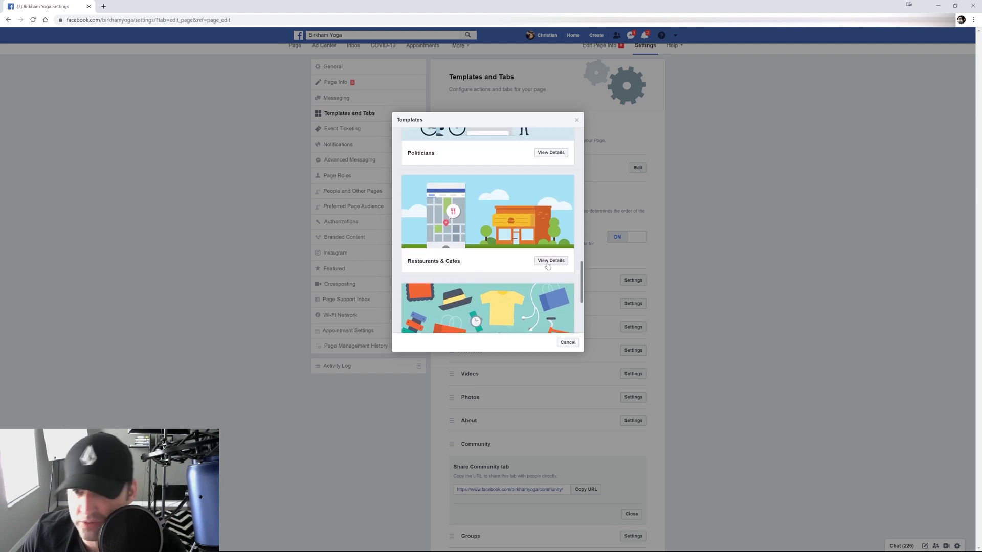
left_click(547, 262)
scroll(522, 255, "down", 5)
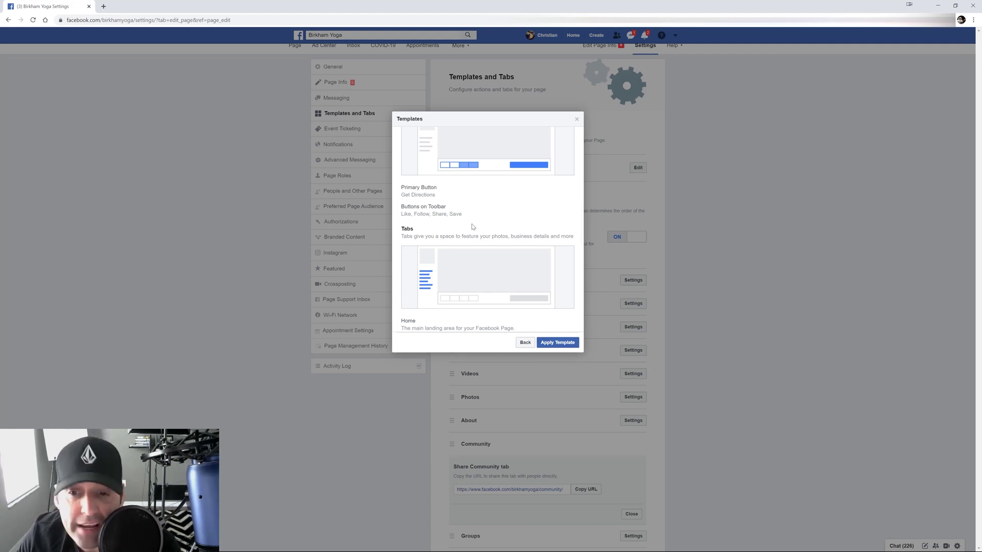
scroll(531, 281, "down", 3)
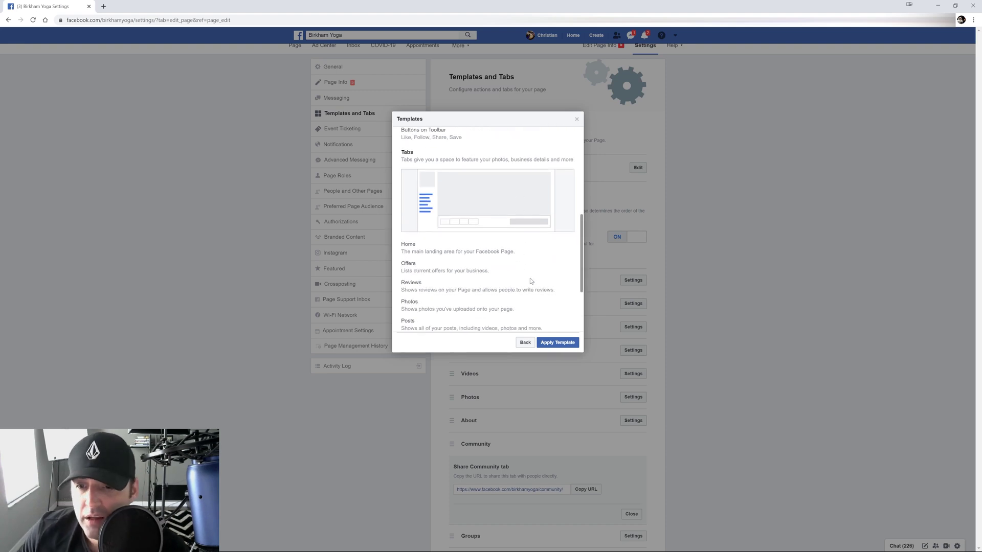
left_click(523, 343)
- Look through the whole template list down to Video Page, and close the template chooser without applying any template
scroll(504, 247, "down", 10)
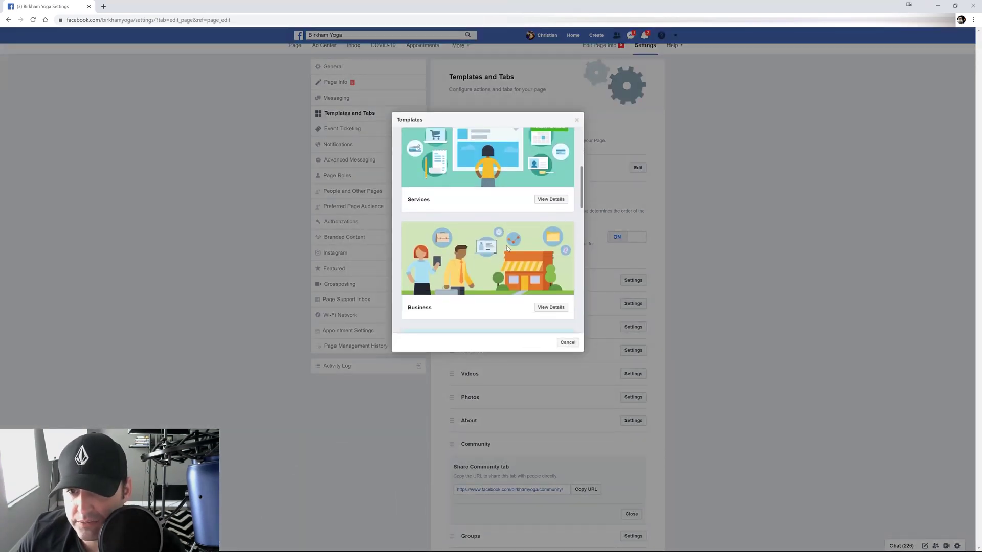
scroll(510, 256, "down", 8)
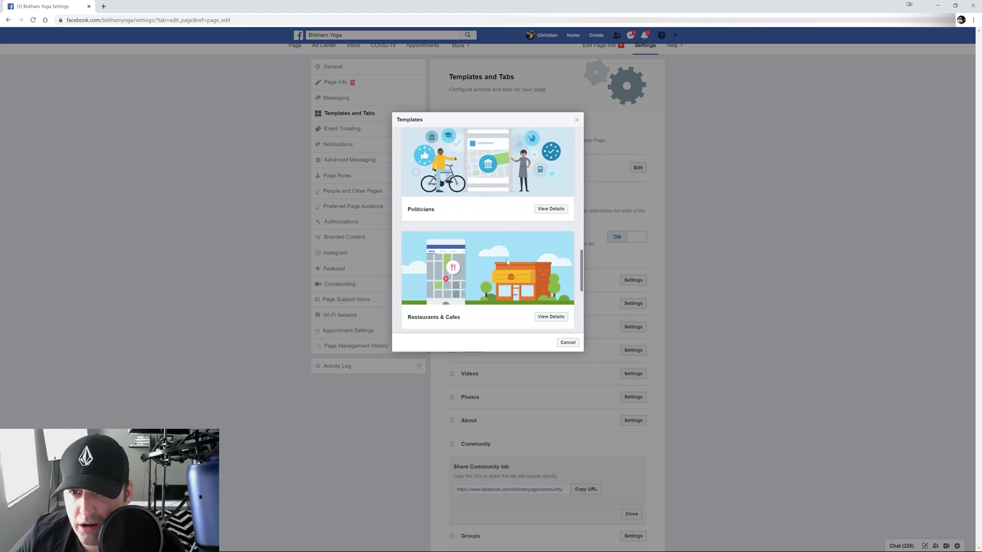
scroll(508, 280, "down", 2)
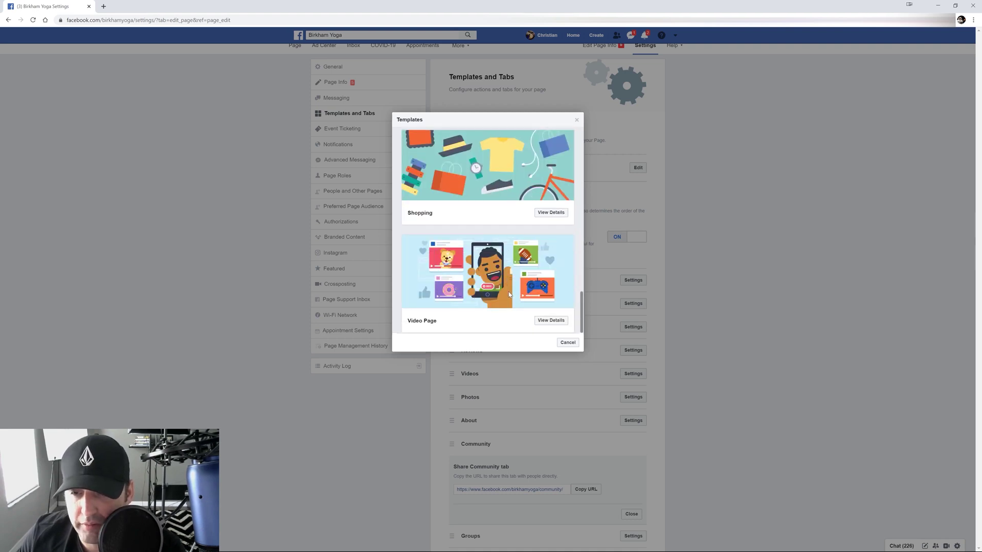
scroll(507, 290, "up", 10)
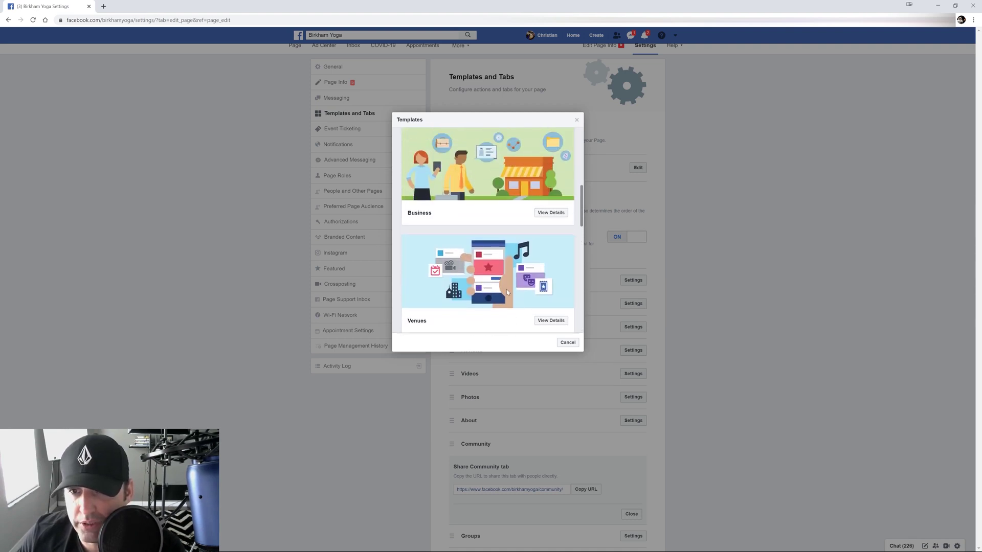
scroll(507, 290, "up", 6)
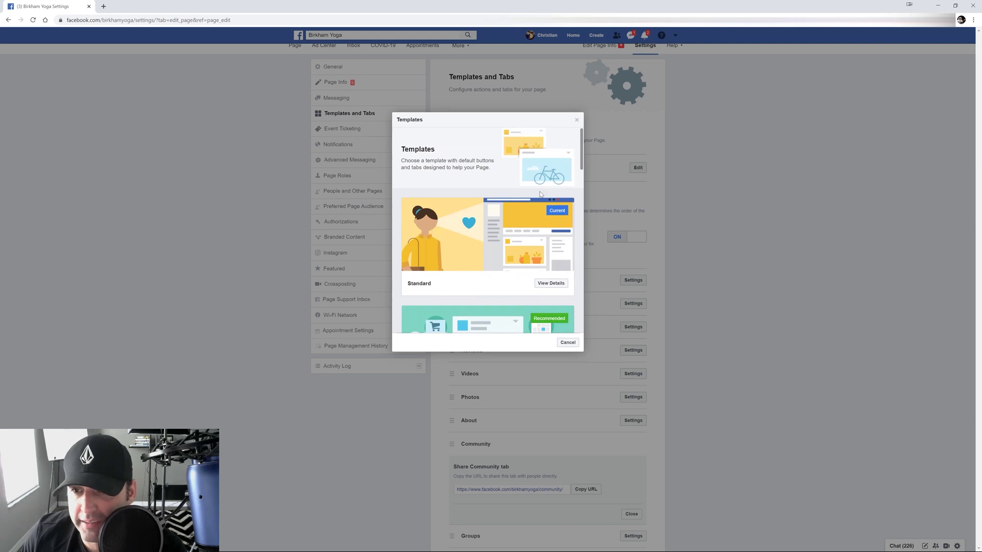
left_click(577, 119)
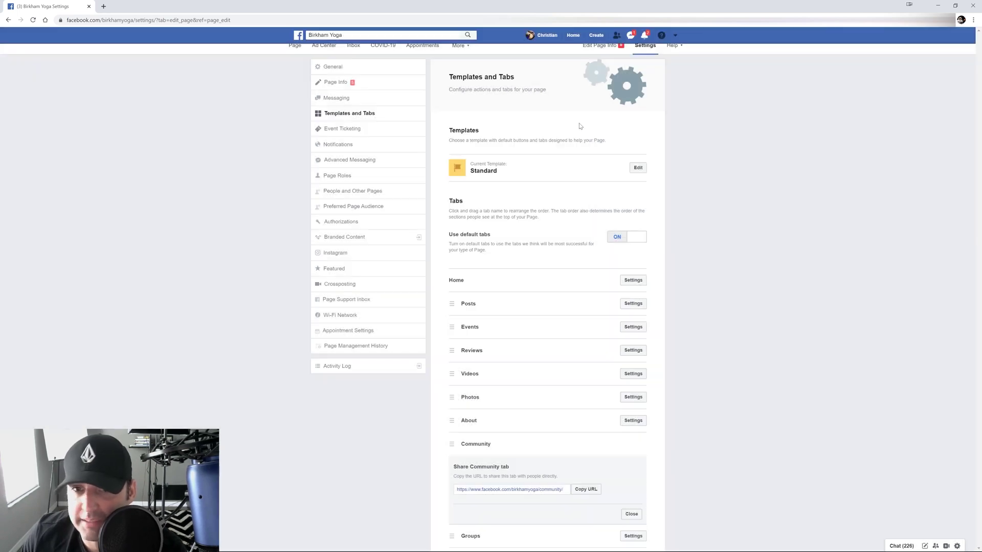
- View the Eventbrite connection options under Event Ticketing, and the page's Notifications settings
left_click(360, 130)
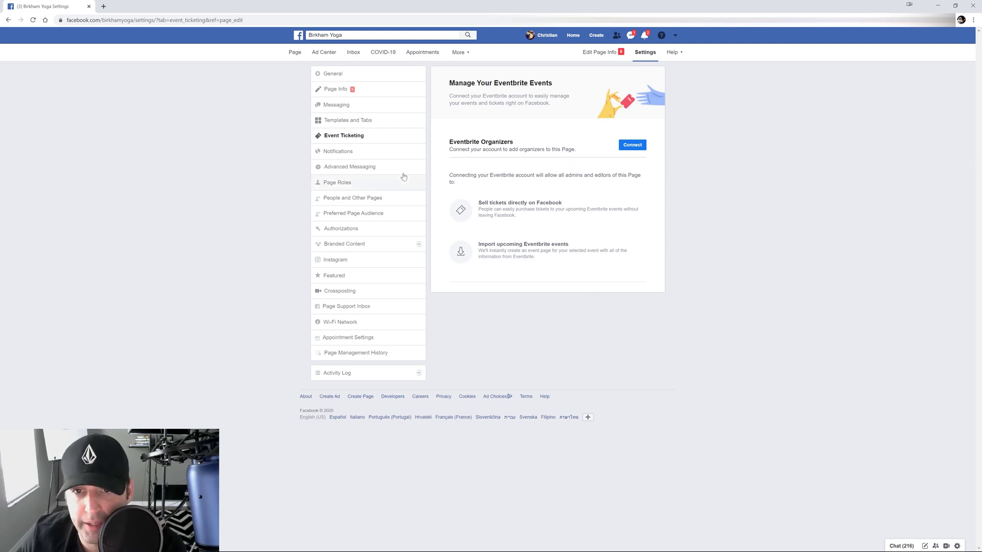
left_click(360, 152)
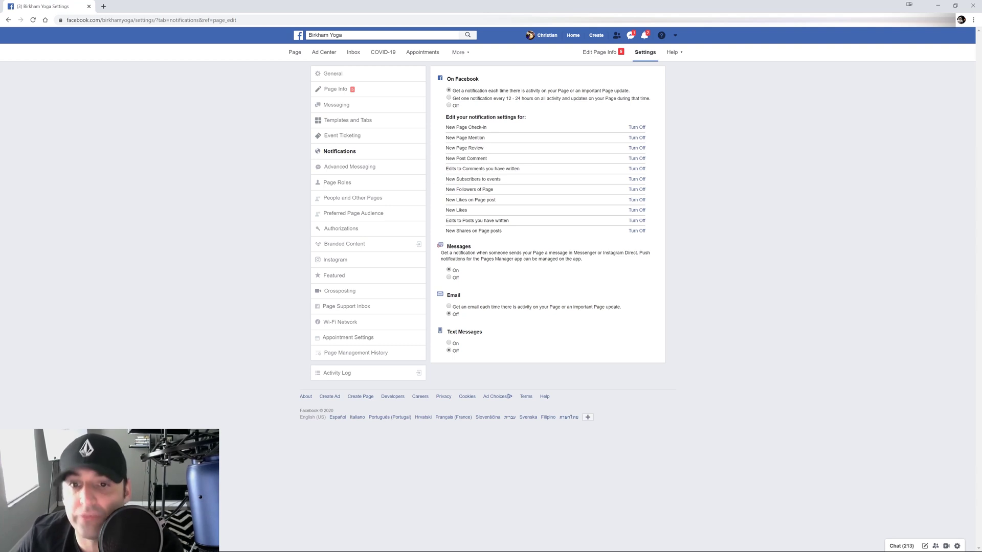
- Examine the Page Roles settings and the role choices available for a new team member, without assigning a role
left_click(344, 188)
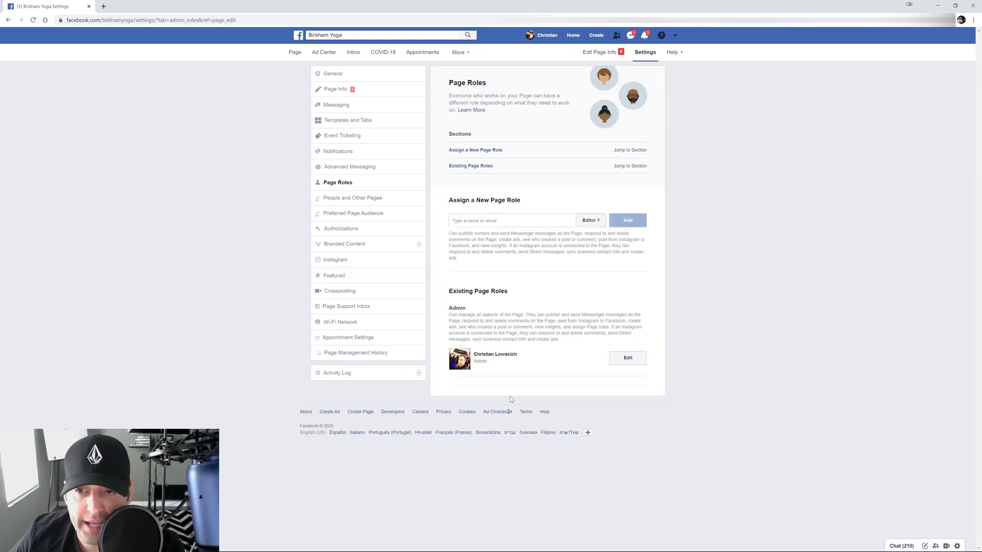
left_click(590, 221)
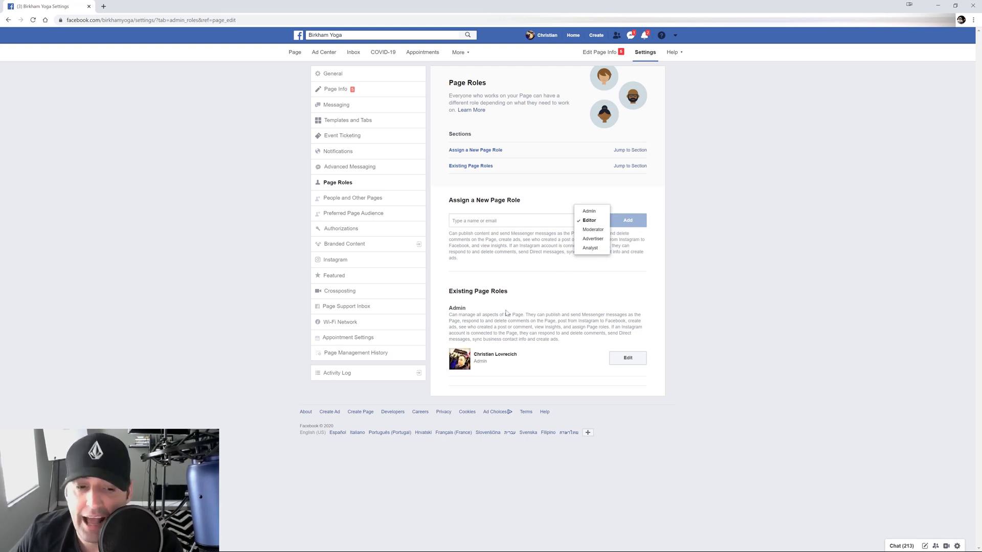
left_click(556, 294)
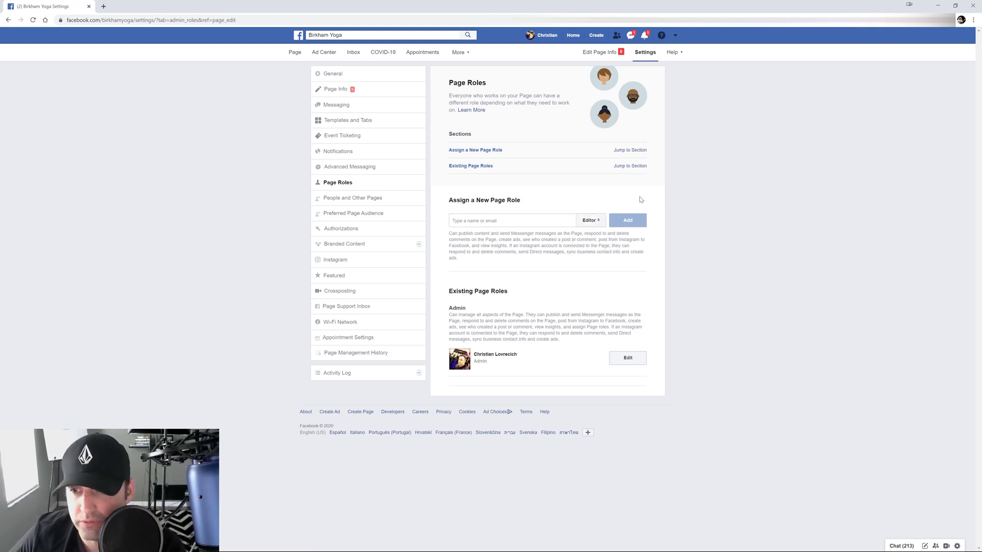
left_click(598, 225)
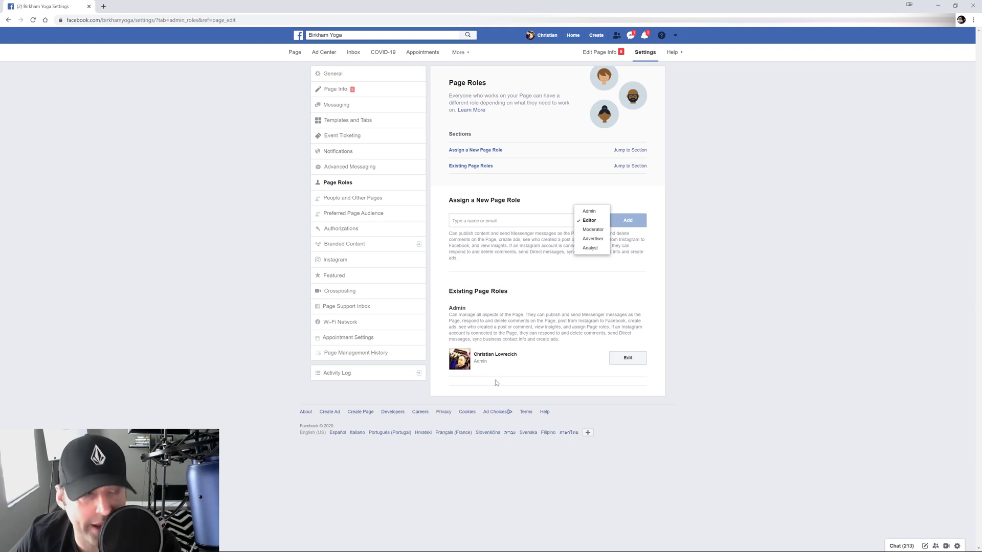
triple_click(582, 282)
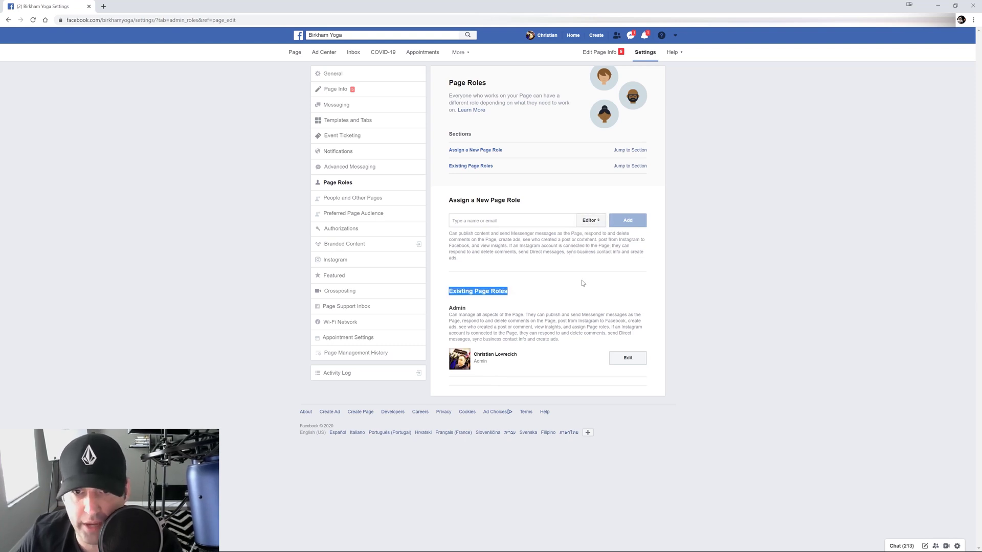
- Check the actions available for people who like the page, and view the Preferred Page Audience and Authorizations settings
left_click(374, 199)
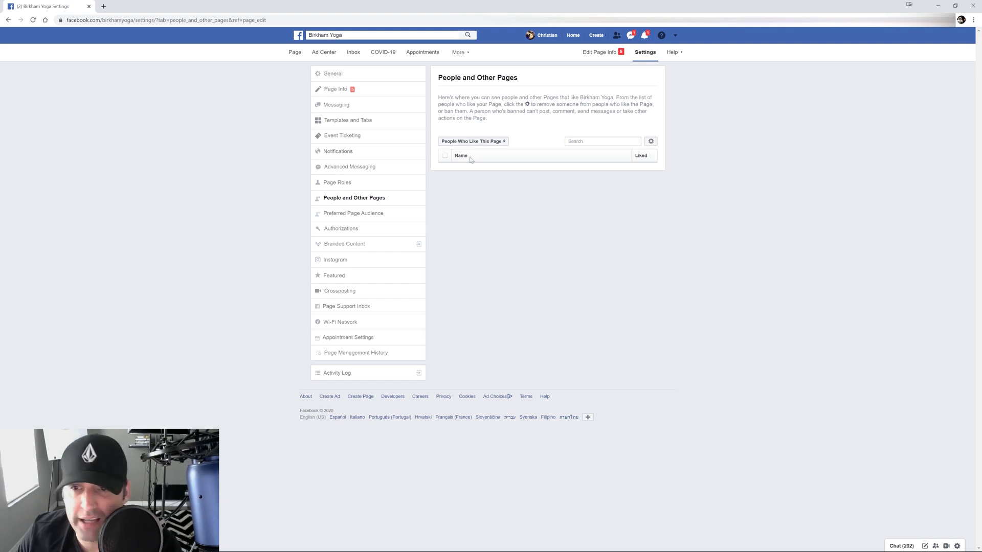
left_click(650, 142)
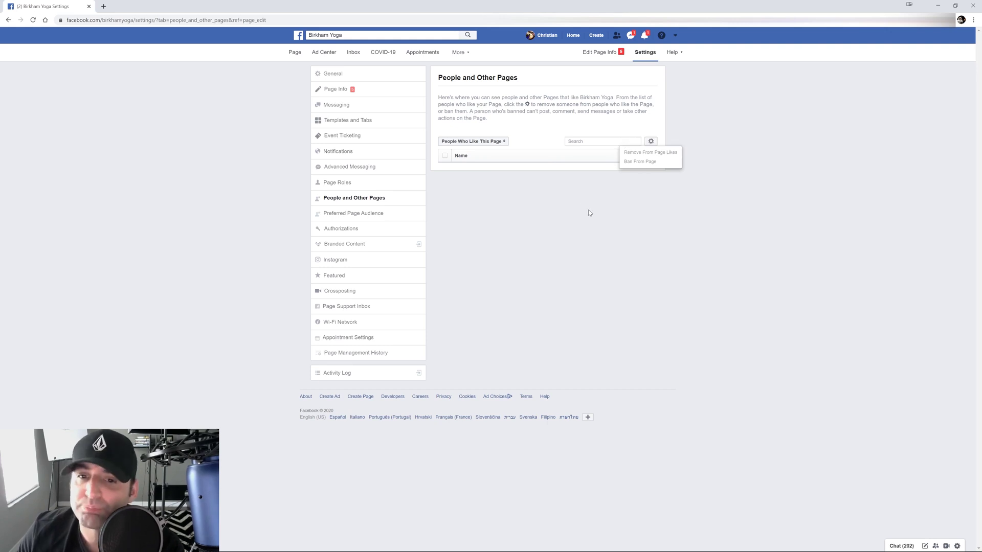
left_click(340, 214)
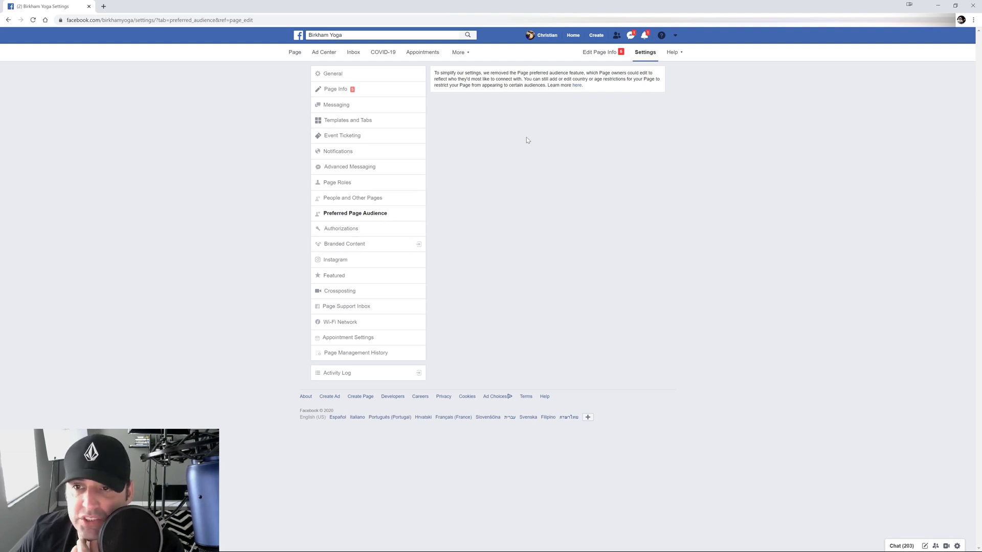
left_click(358, 229)
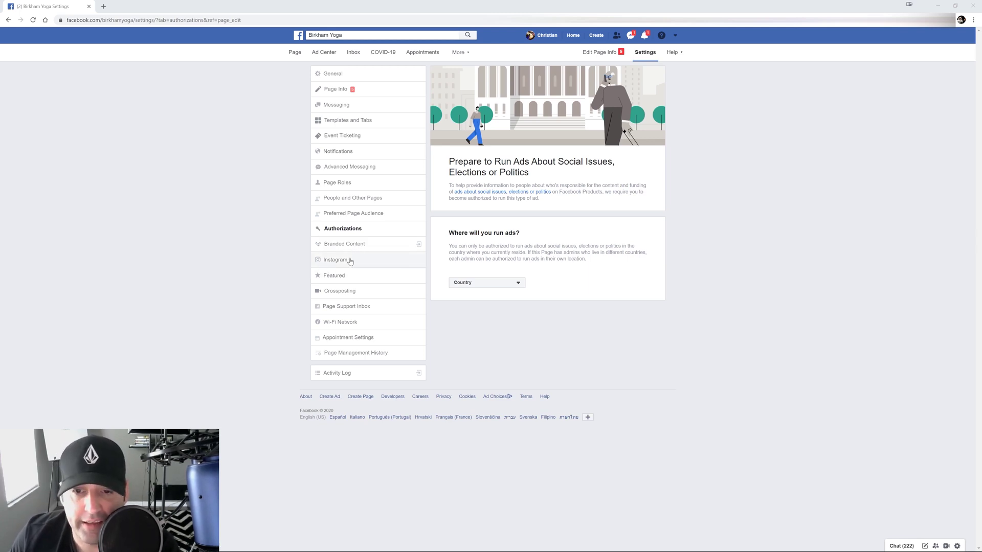
- Look over the Instagram, Featured, Crossposting, Page Support Inbox and Wi-Fi Network settings without changing anything
left_click(343, 260)
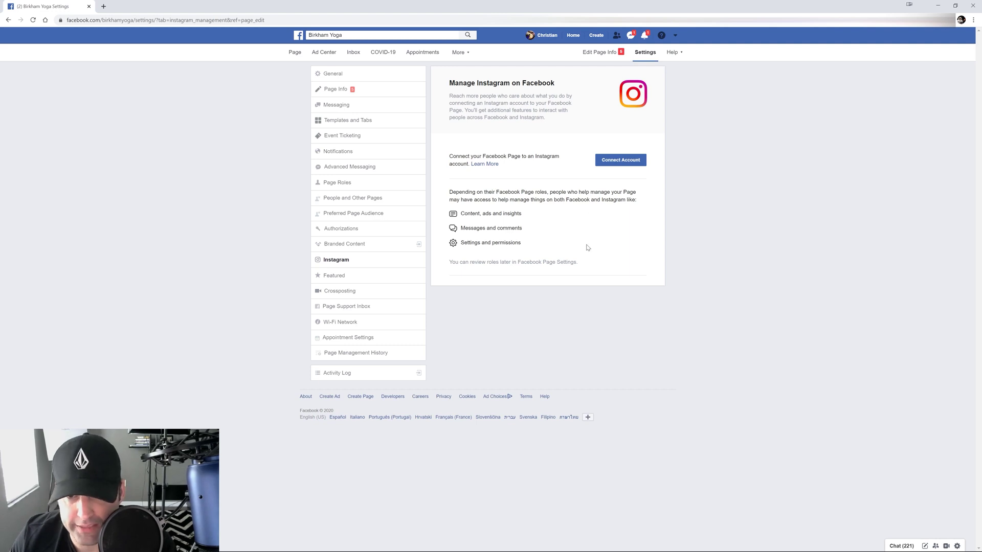
left_click(341, 279)
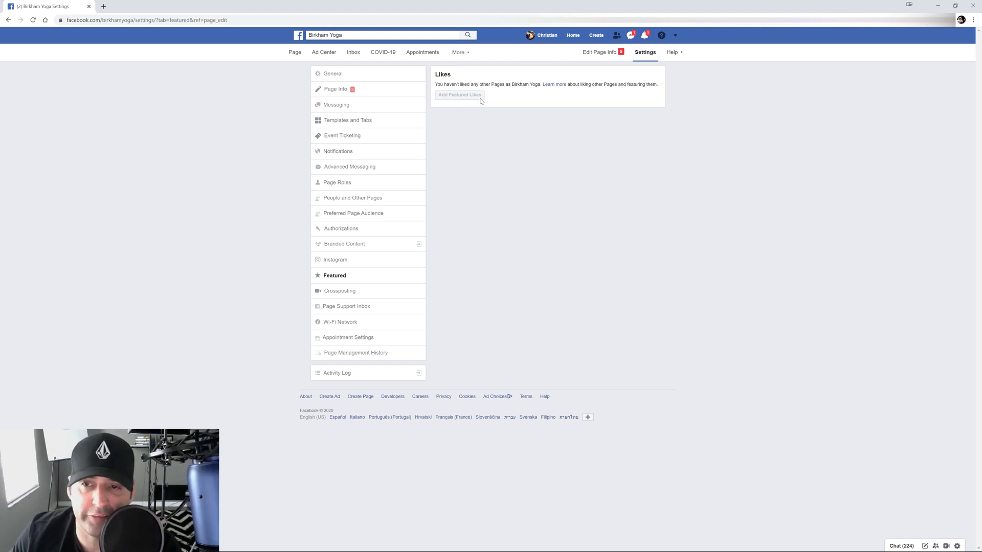
left_click(362, 296)
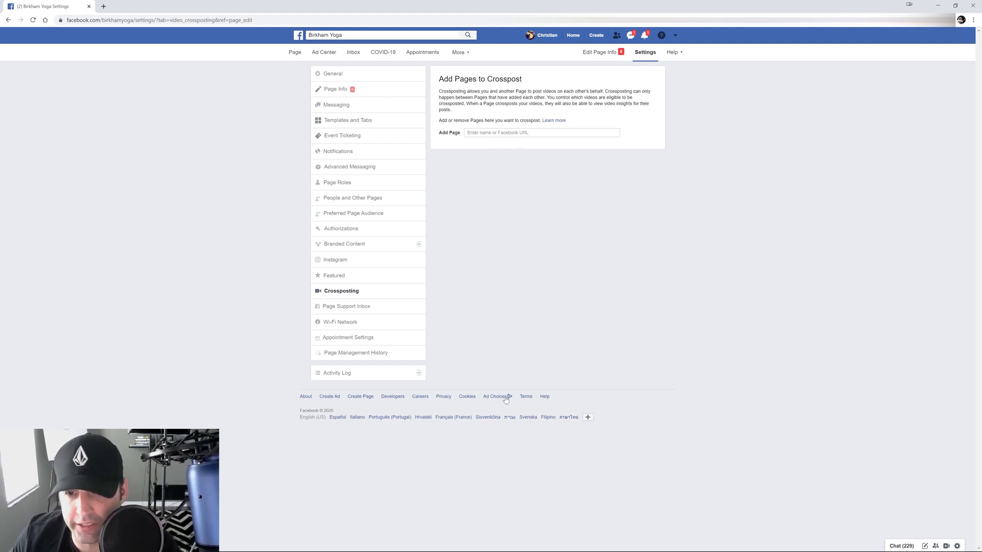
left_click(351, 306)
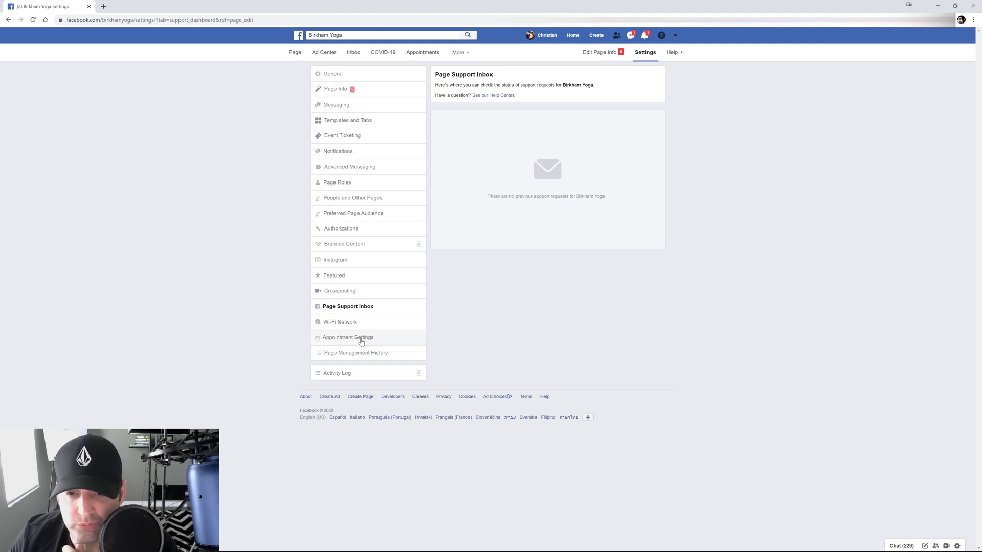
left_click(357, 322)
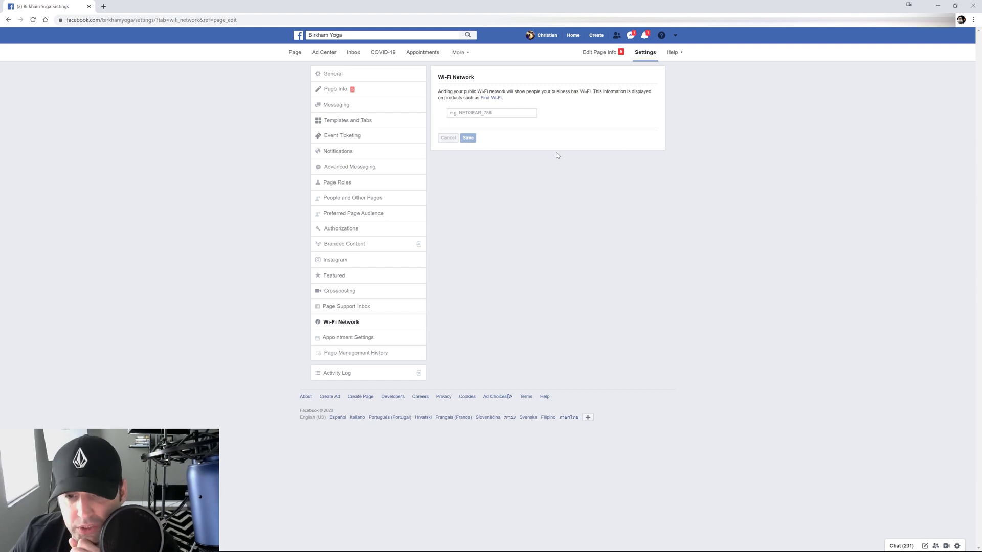
- Review the Appointment Settings and turn on Show Services in the services list
left_click(351, 339)
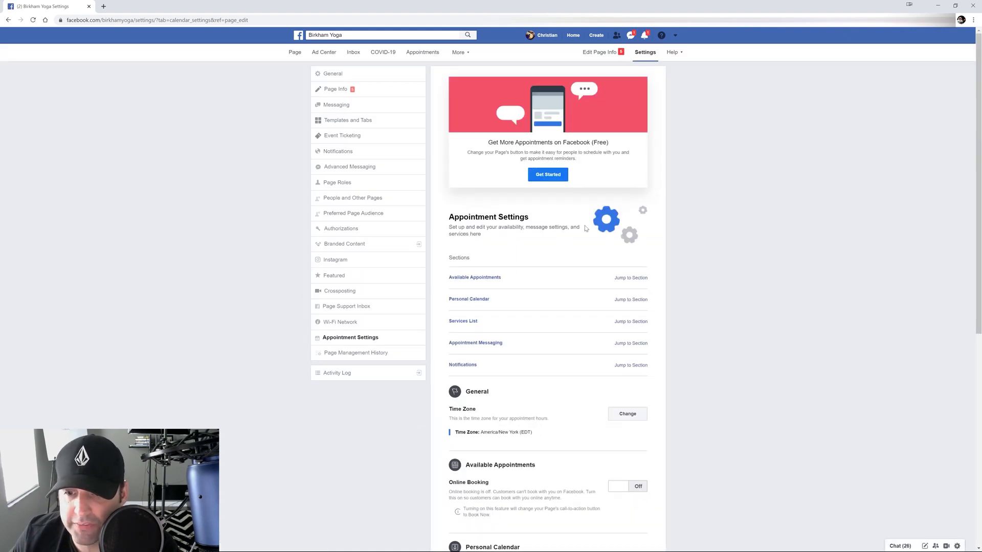
scroll(565, 226, "down", 5)
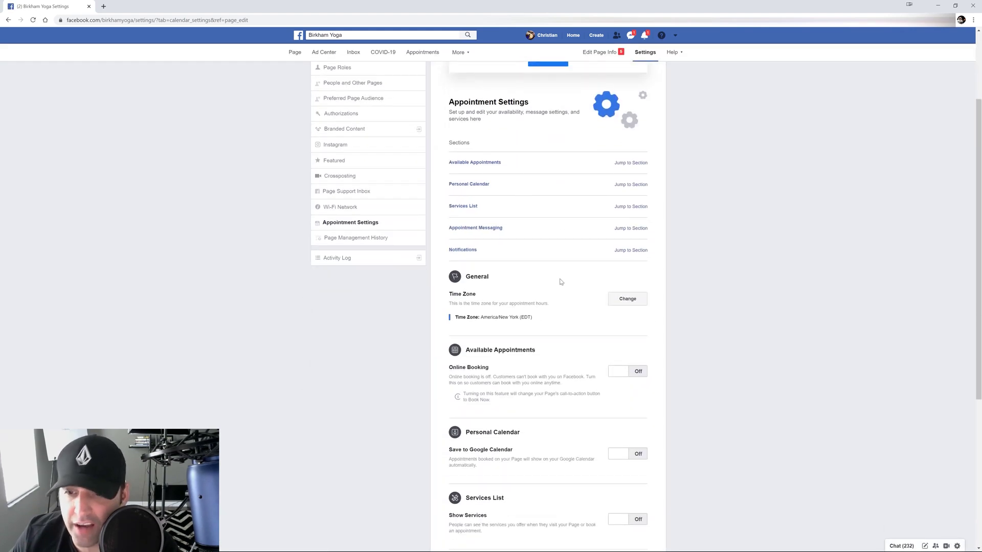
scroll(517, 221, "down", 2)
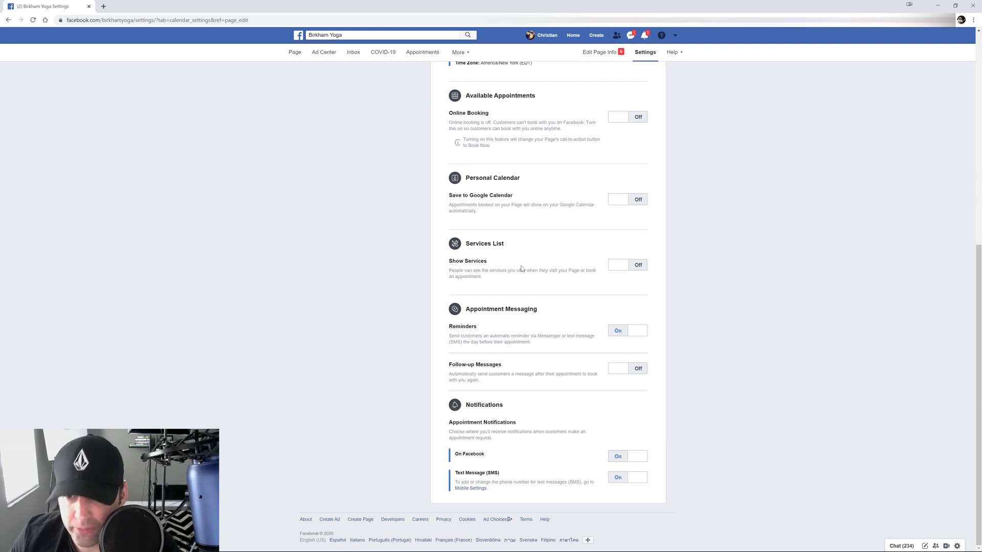
left_click(629, 266)
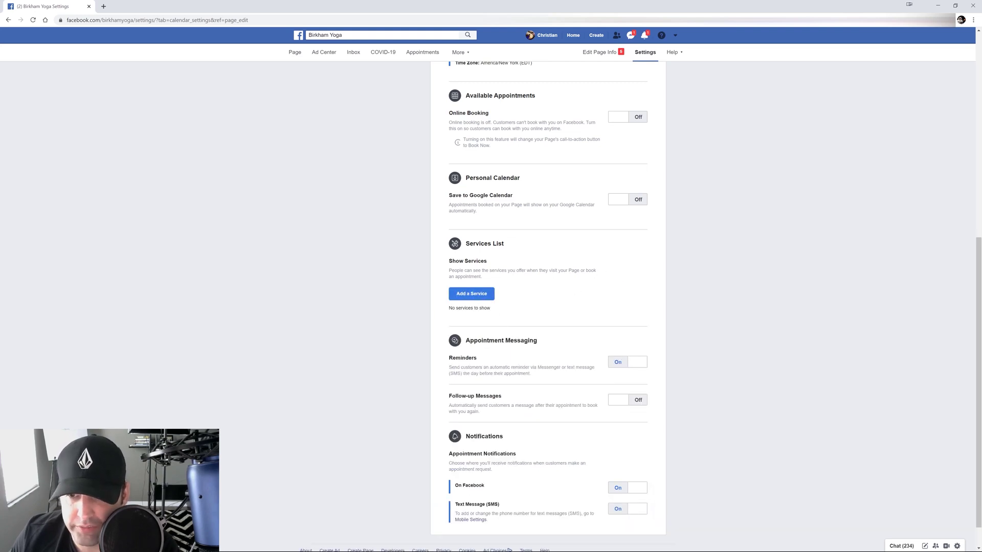
scroll(611, 262, "down", 1)
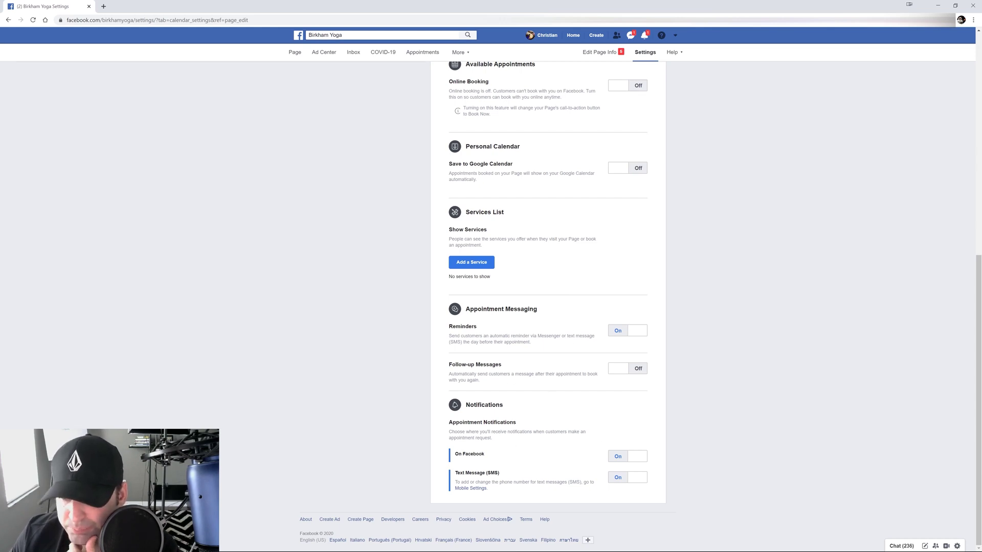
- Review the Appointment Settings sections once more and view the Page Management History
scroll(577, 438, "up", 8)
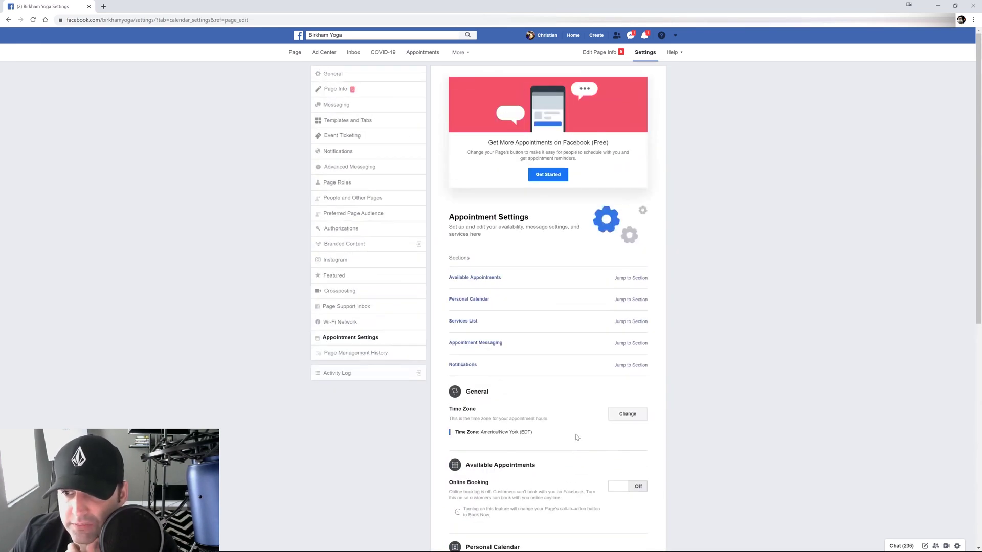
scroll(529, 273, "down", 2)
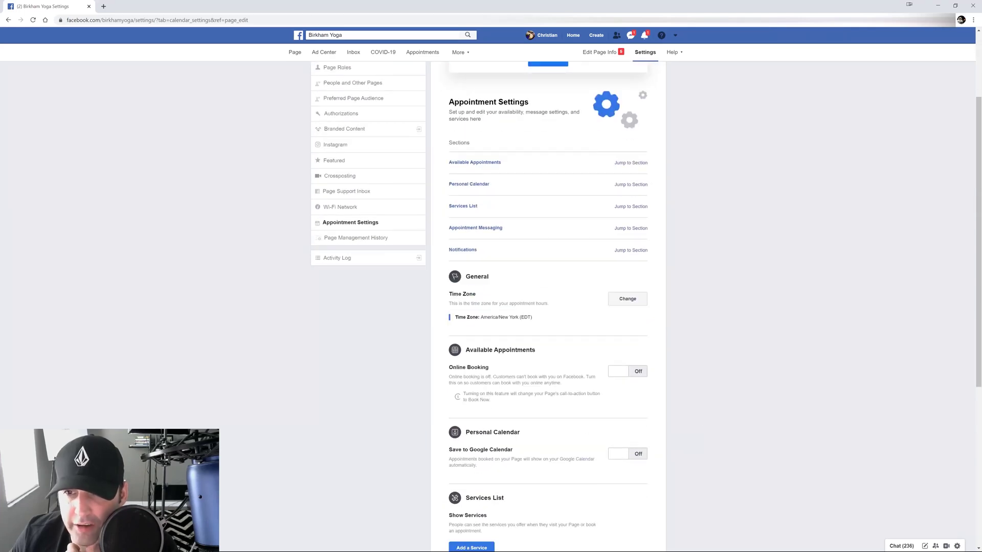
left_click(376, 240)
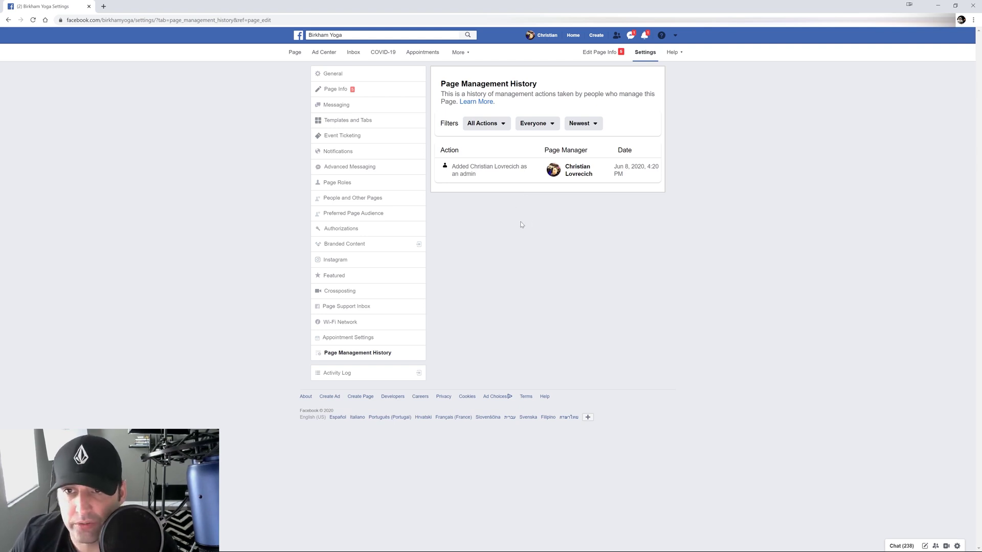
- Open the page's Insights and examine the overview's Page Summary, most recent posts and Pages to Watch sections
left_click(466, 53)
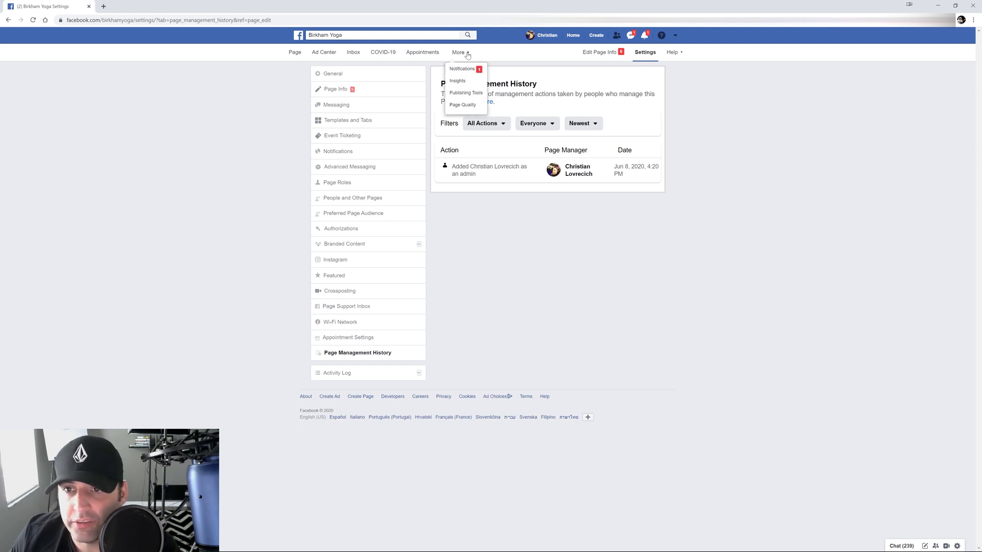
left_click(462, 81)
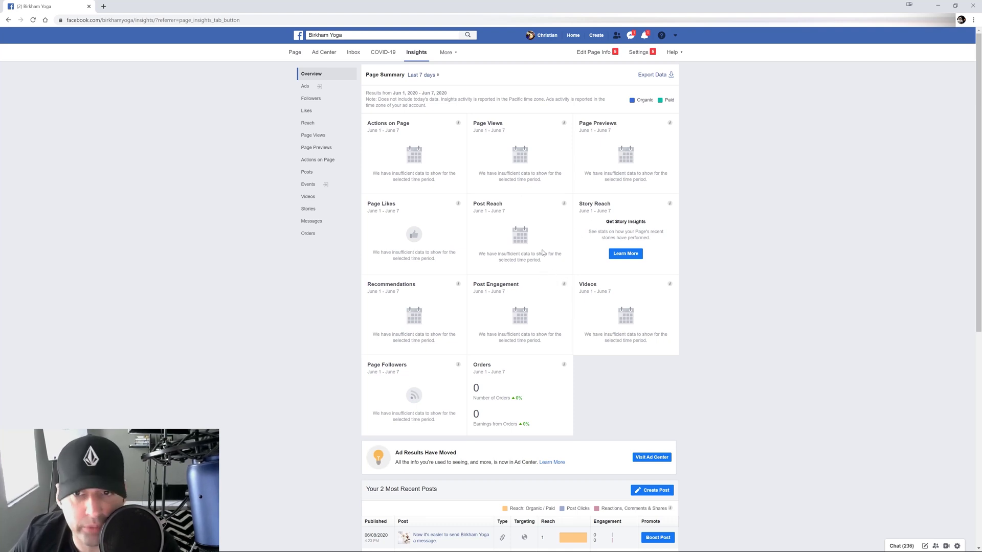
scroll(620, 297, "down", 2)
scroll(621, 297, "up", 2)
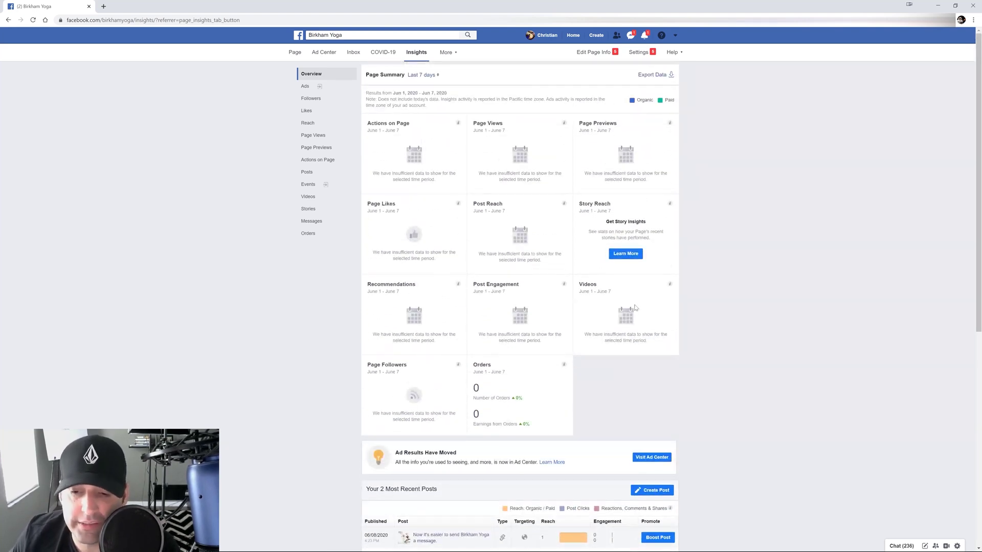
scroll(636, 307, "down", 4)
scroll(636, 307, "up", 1)
scroll(512, 286, "down", 2)
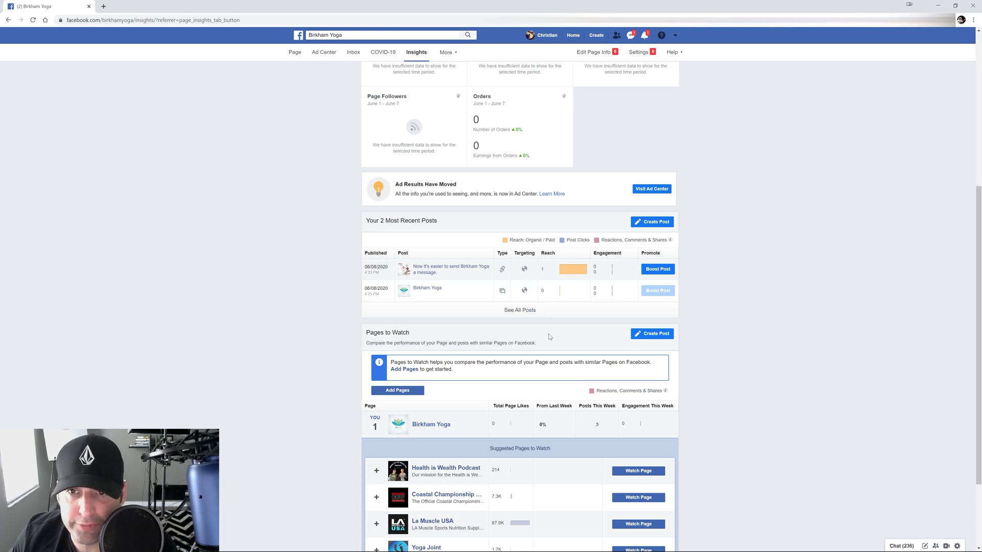
scroll(540, 323, "up", 4)
scroll(540, 323, "up", 1)
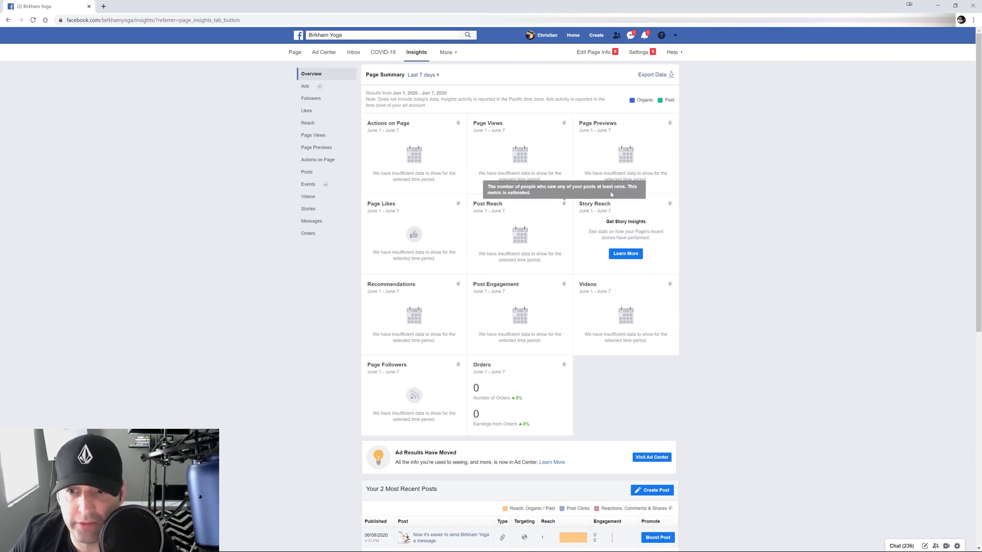
scroll(615, 191, "down", 2)
scroll(603, 199, "down", 4)
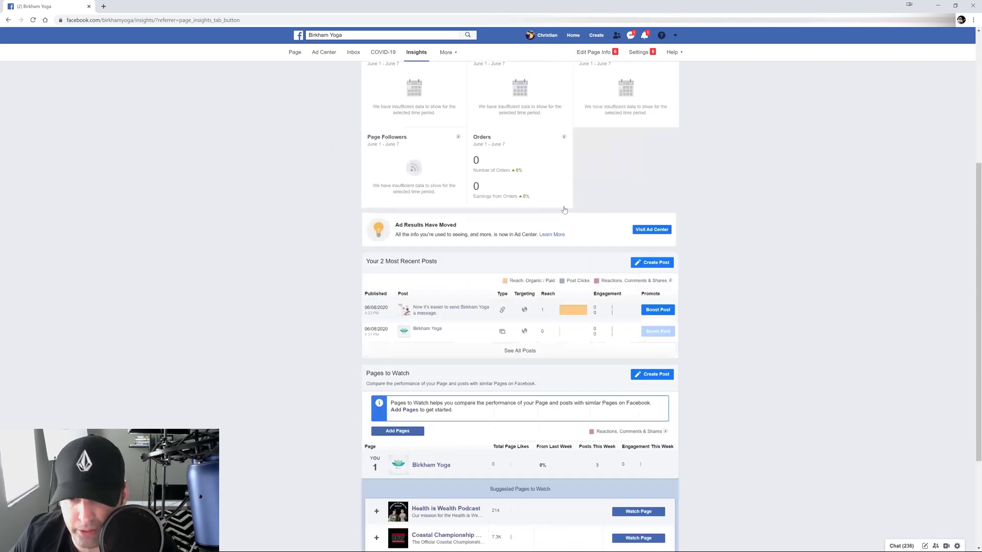
scroll(597, 196, "up", 1)
- Add Yoga Joint from the suggested pages to Pages to Watch and close the page selection dialog
scroll(597, 197, "down", 3)
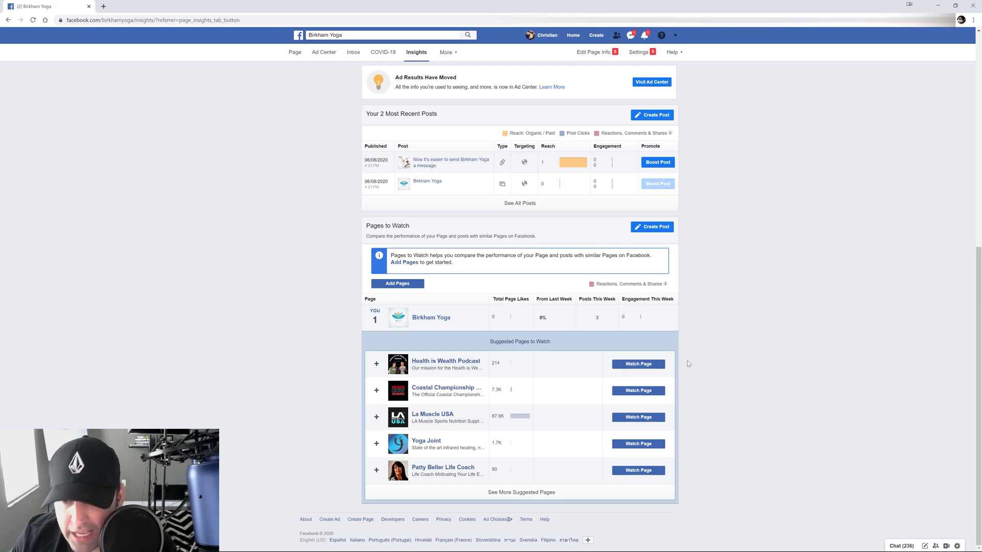
left_click(638, 445)
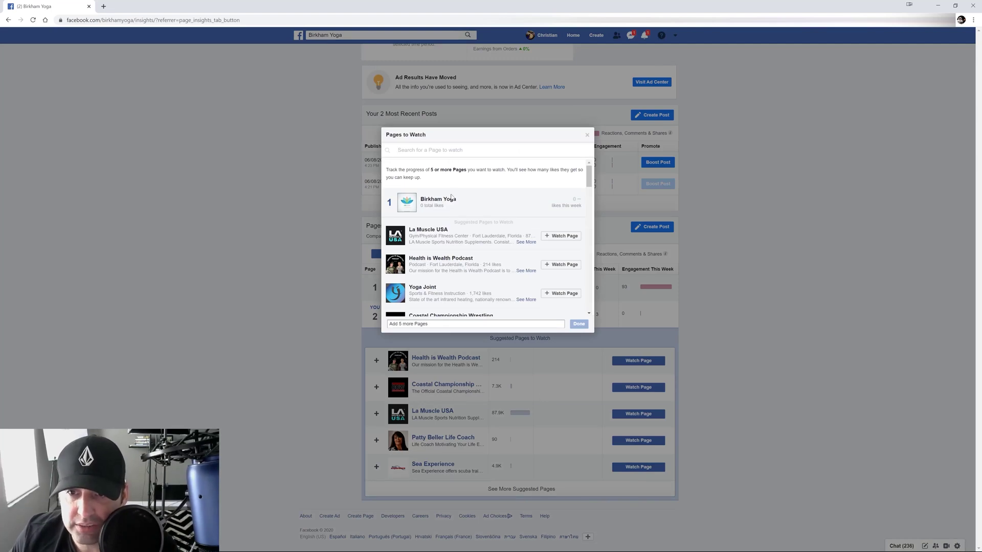
scroll(508, 262, "down", 2)
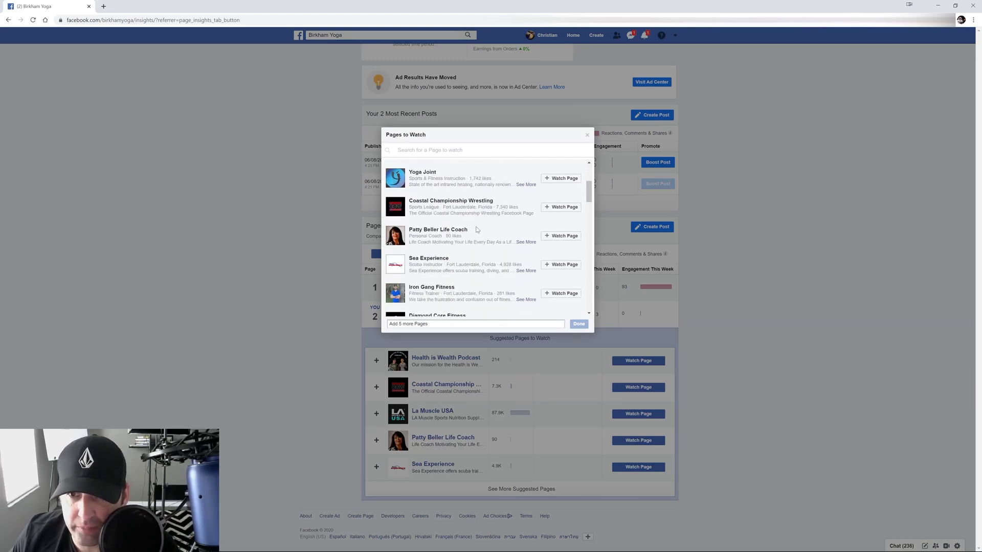
left_click(560, 179)
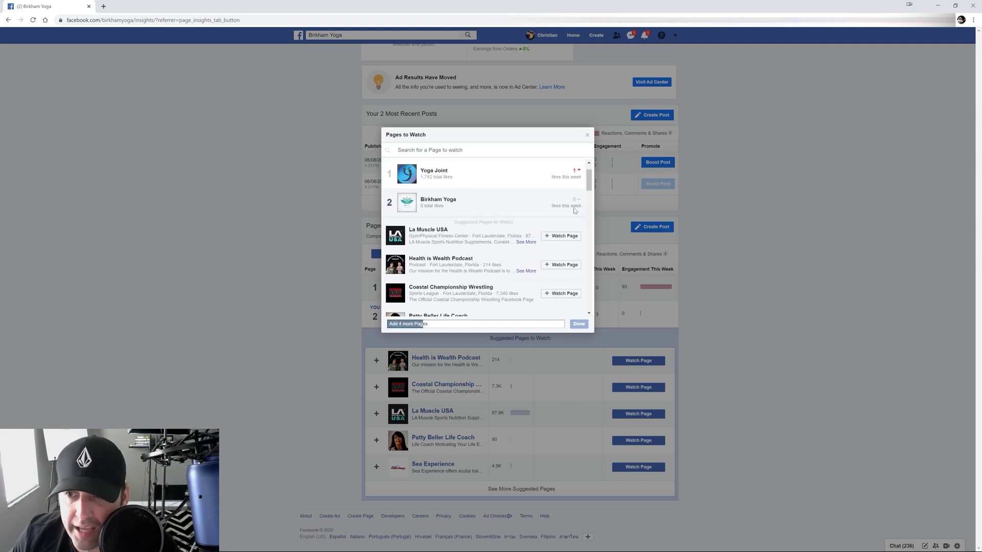
left_click(587, 136)
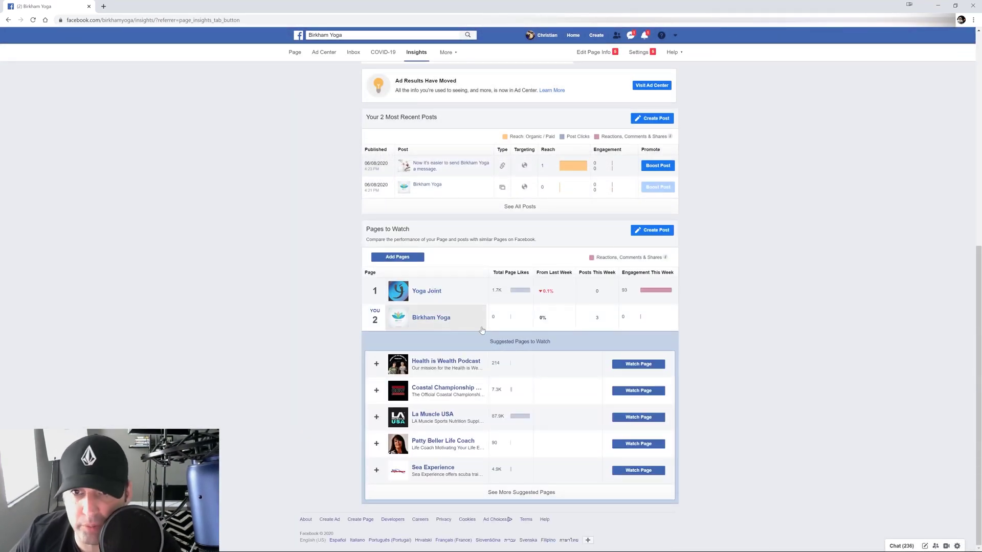
- Check where the Ads entry in Insights leads and return to the Insights overview
scroll(443, 314, "up", 5)
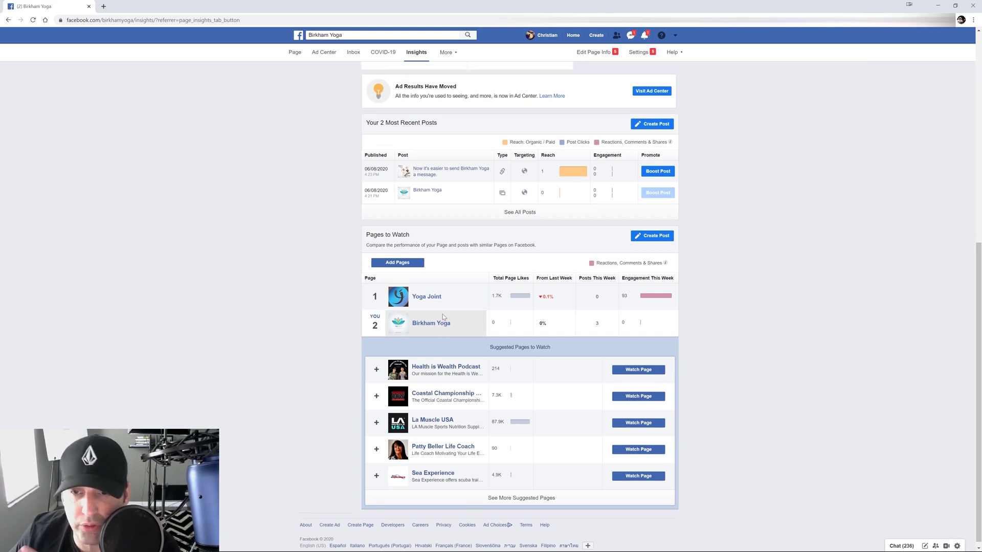
scroll(467, 267, "up", 3)
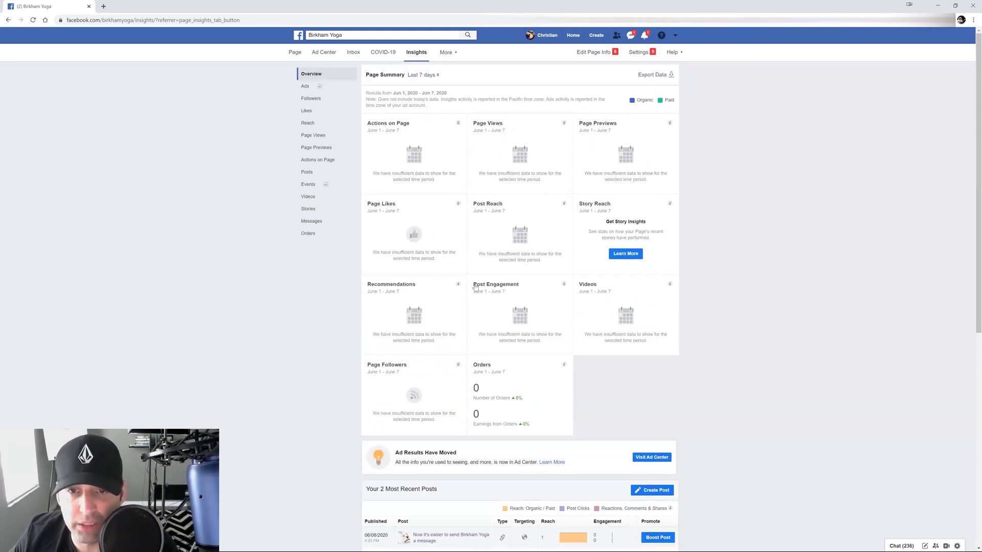
left_click(325, 88)
left_click(181, 6)
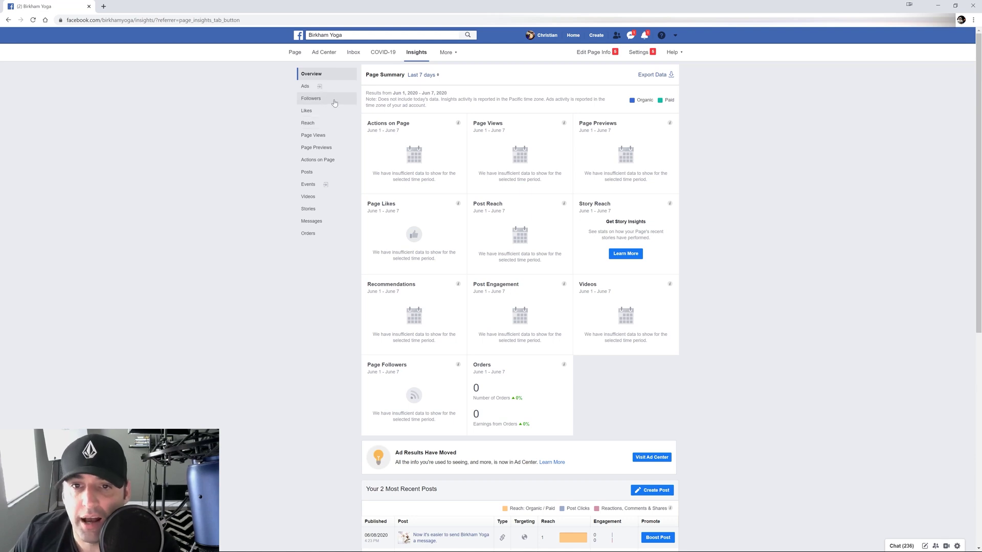
- Look through the Followers, Likes, Reach, Page Views and Page Previews reports in Insights
left_click(333, 102)
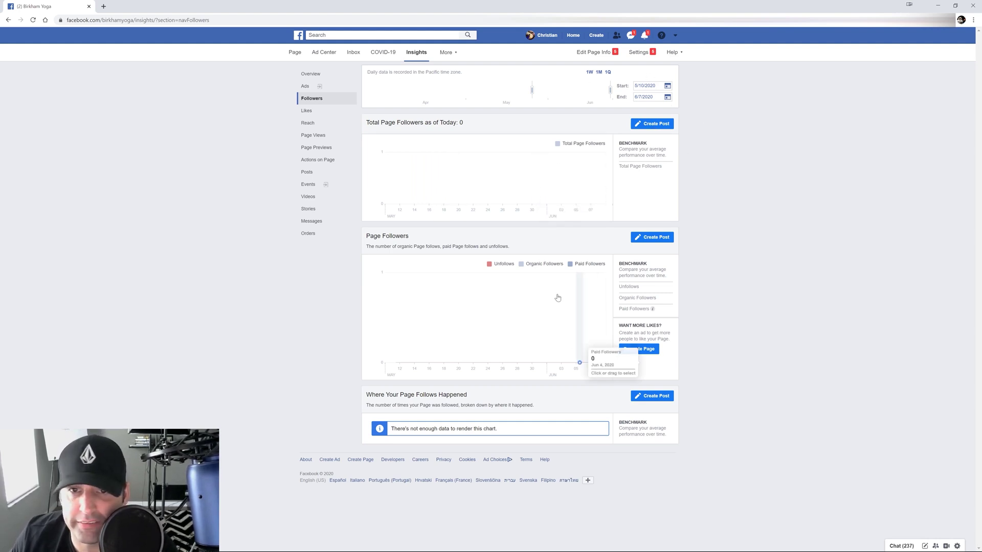
left_click(309, 110)
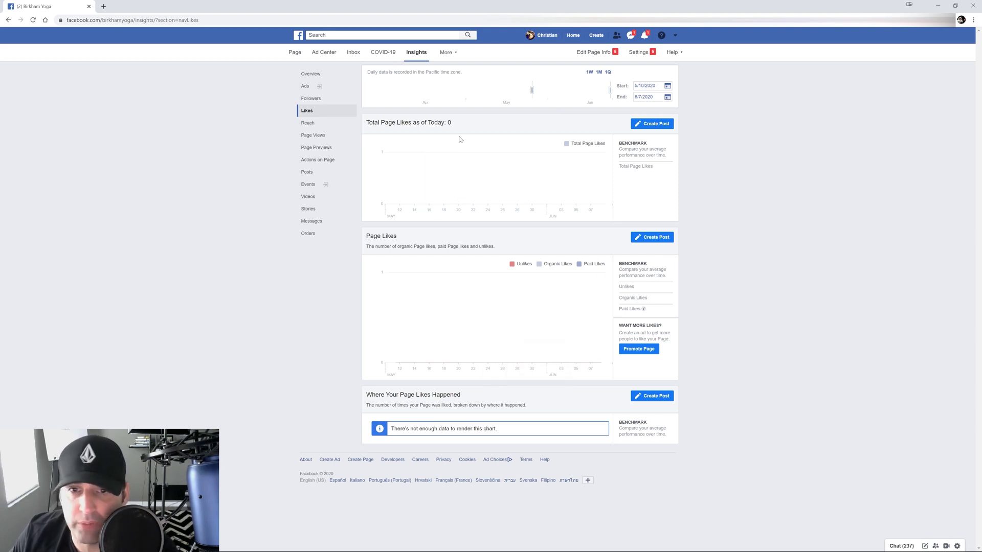
left_click(314, 125)
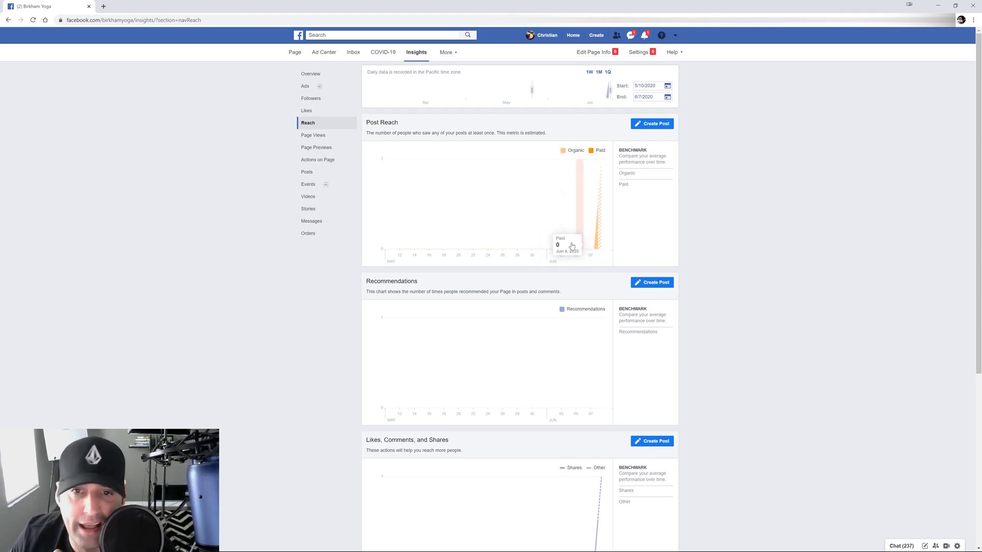
left_click(313, 135)
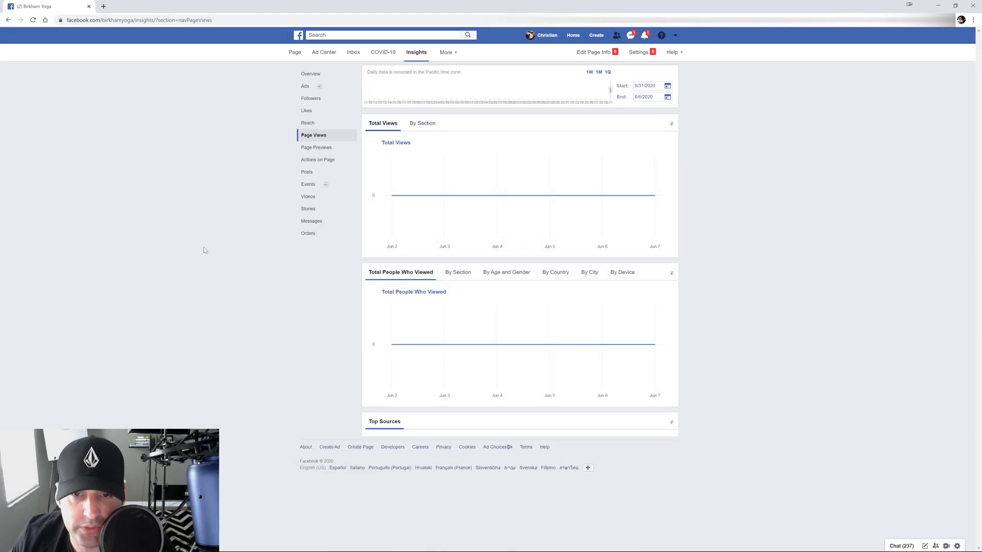
left_click(317, 147)
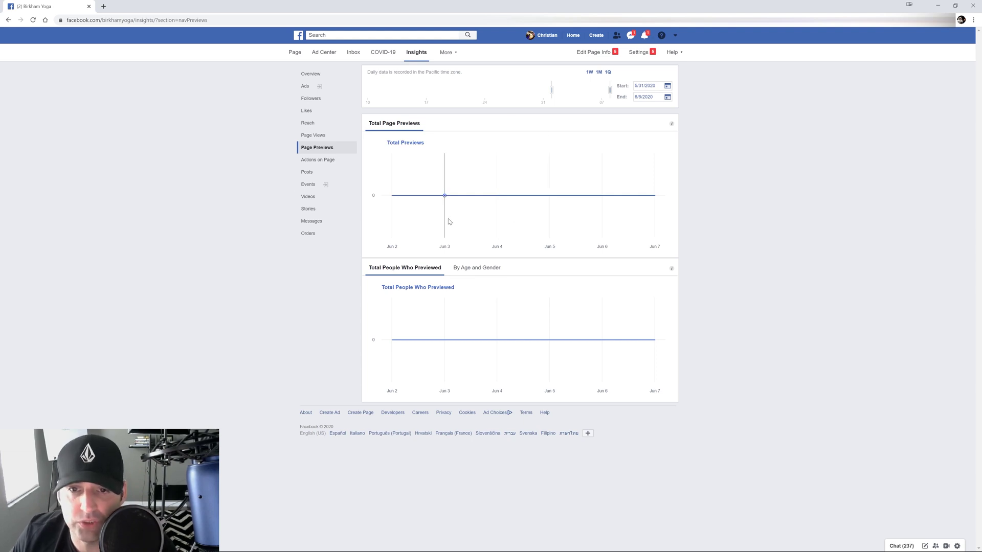
- Examine the Actions on Page report, including the charts for action button, directions and phone number clicks
left_click(335, 161)
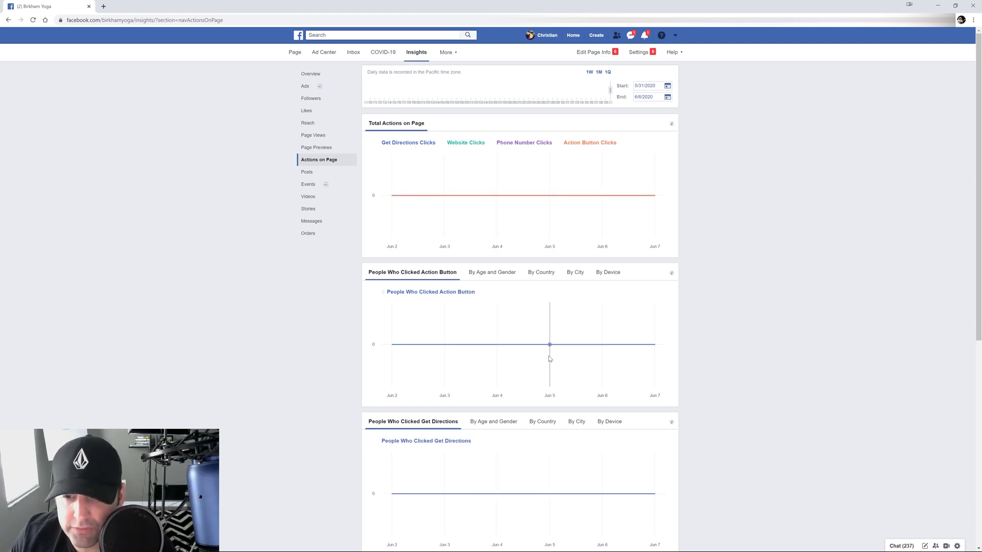
scroll(551, 365, "down", 7)
scroll(553, 363, "up", 7)
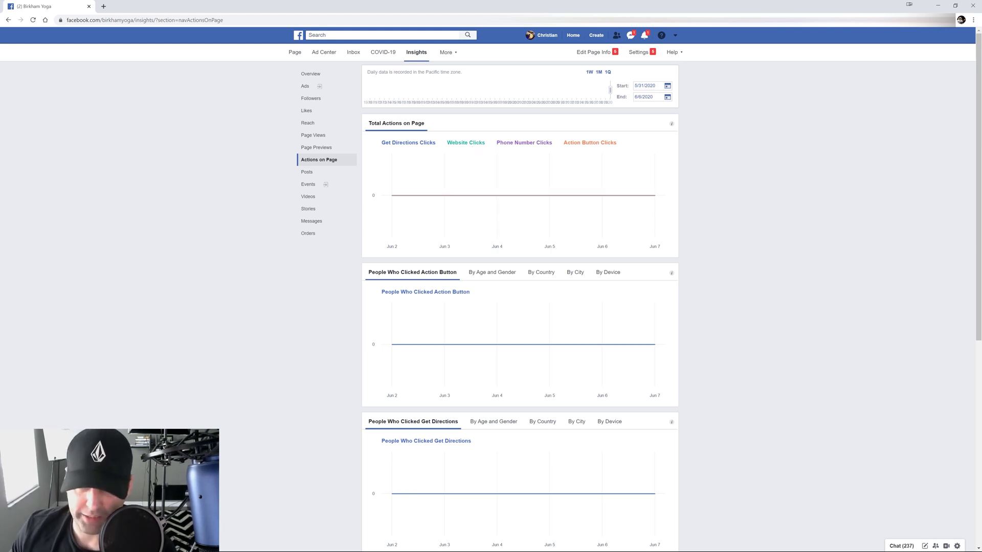
scroll(600, 202, "down", 2)
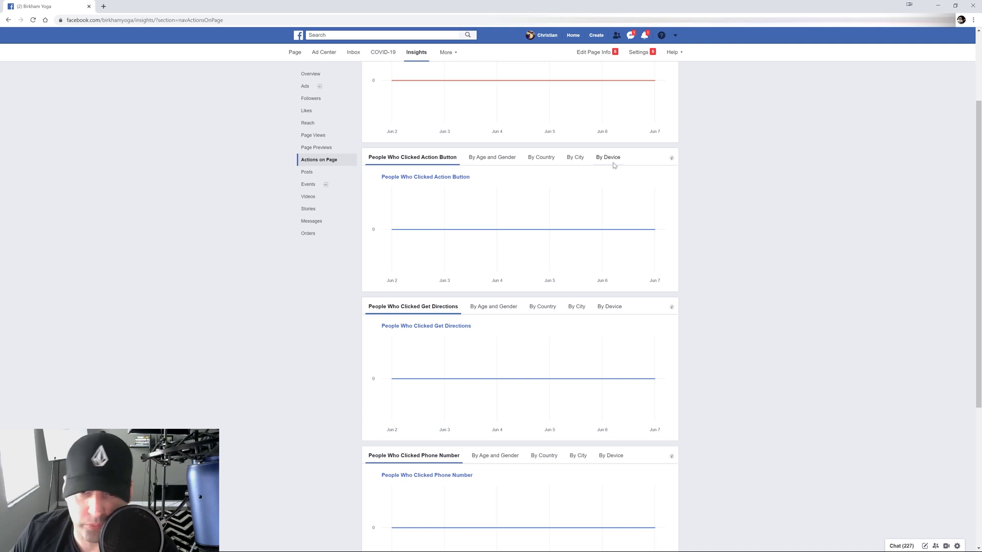
- View the Posts report in Insights and check the reach display options without changing the selection
left_click(309, 173)
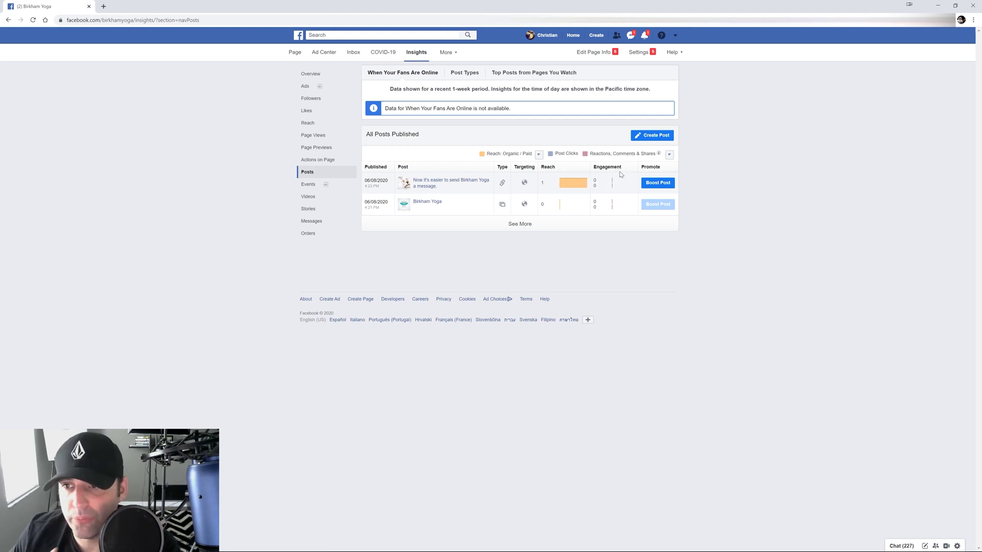
left_click(539, 154)
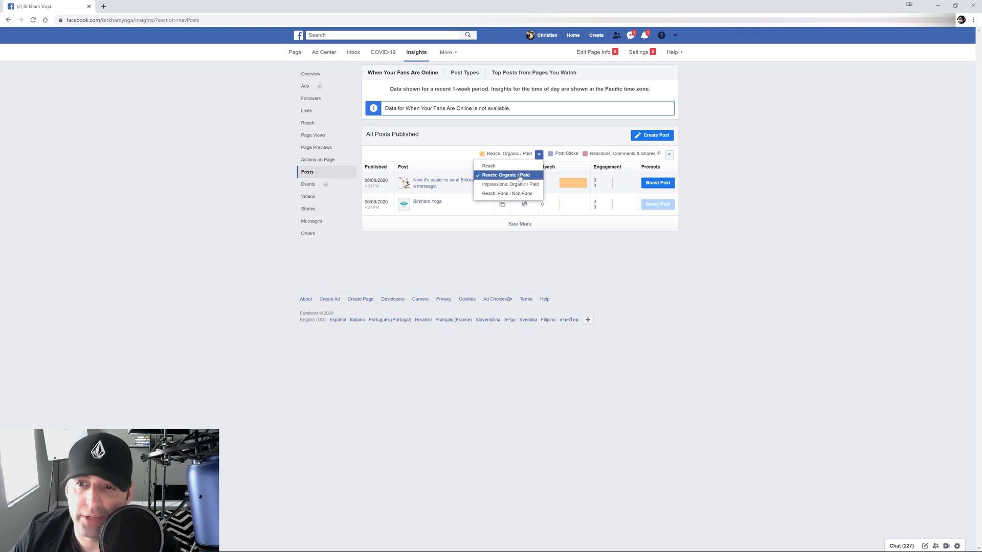
left_click(438, 247)
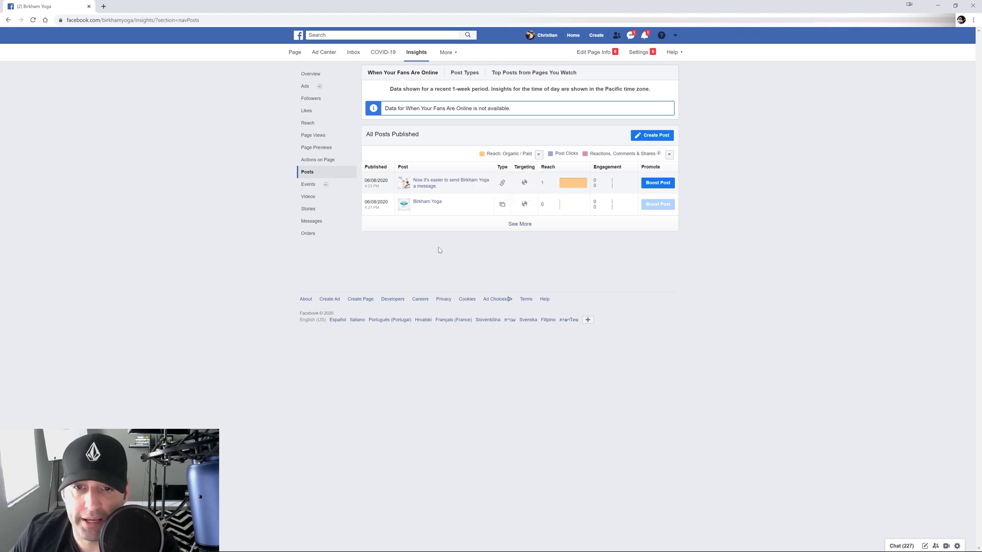
- Go through the Events insights tour and close the events page to return to the Posts report
left_click(308, 186)
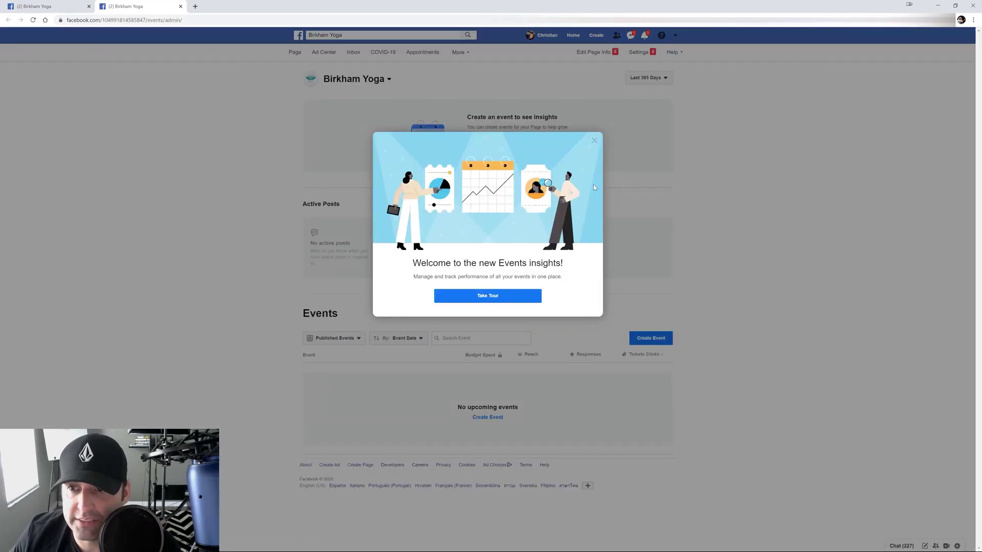
left_click(515, 296)
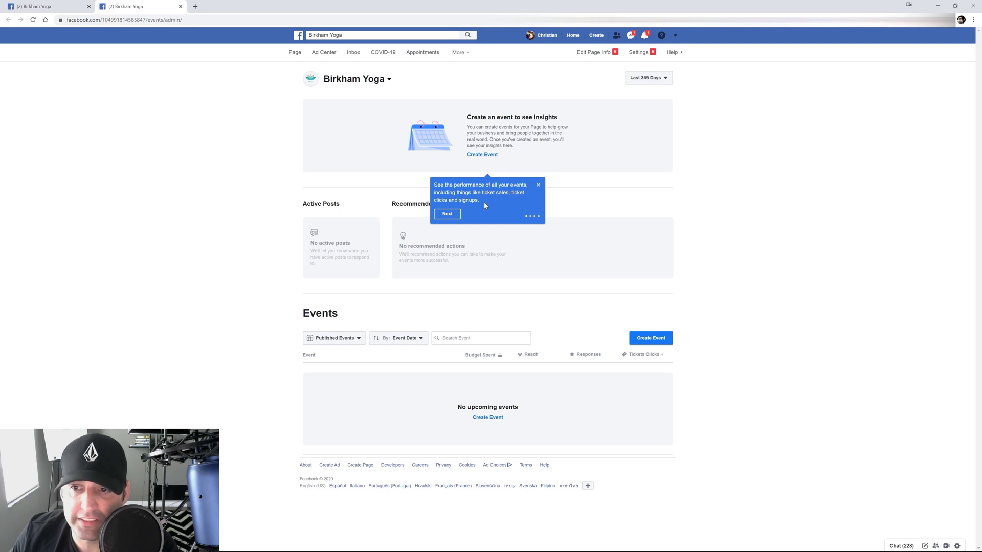
left_click(446, 214)
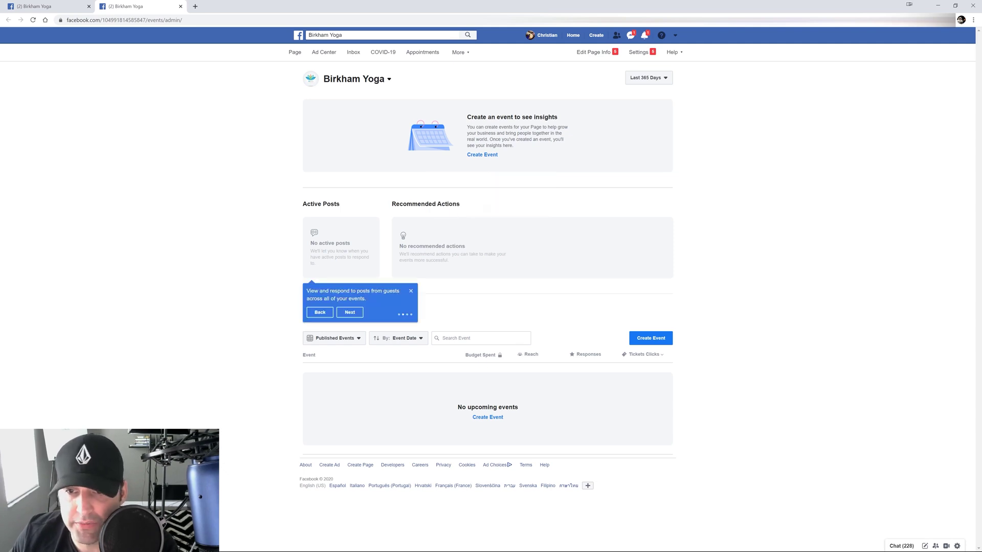
left_click(347, 312)
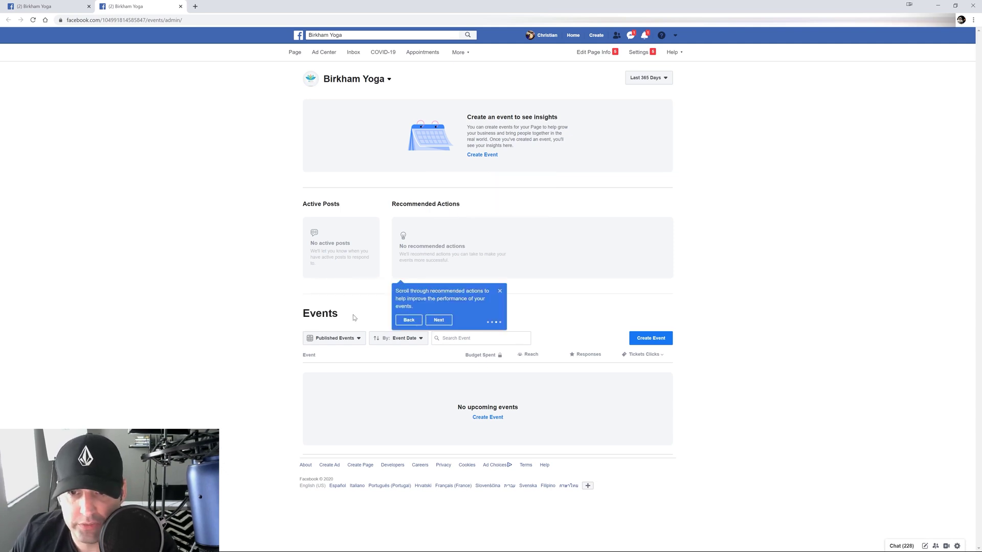
left_click(439, 321)
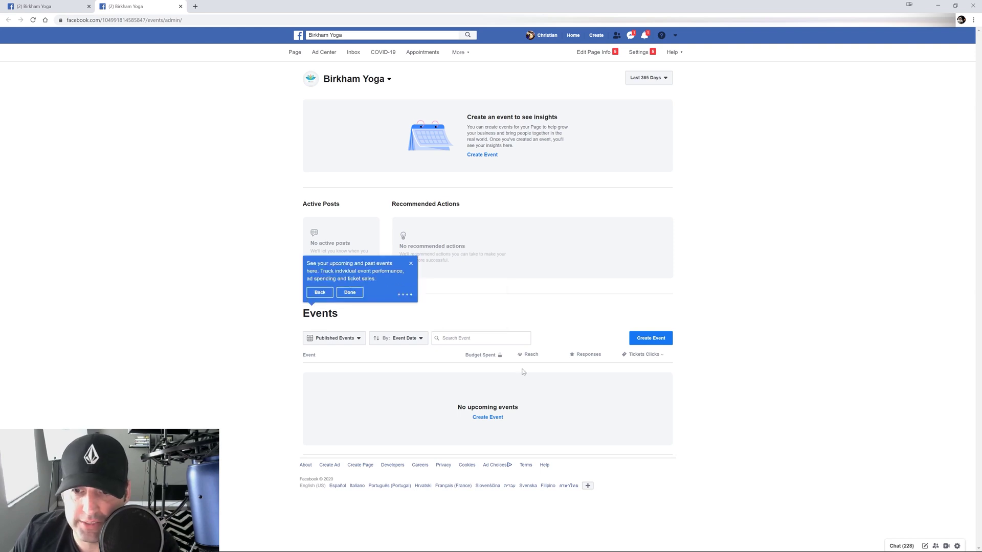
left_click(411, 263)
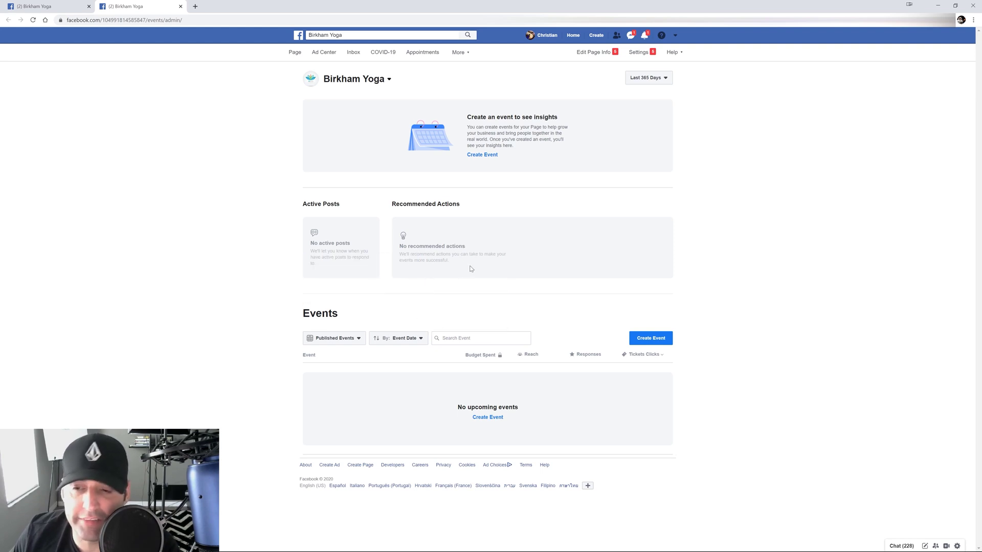
left_click(180, 6)
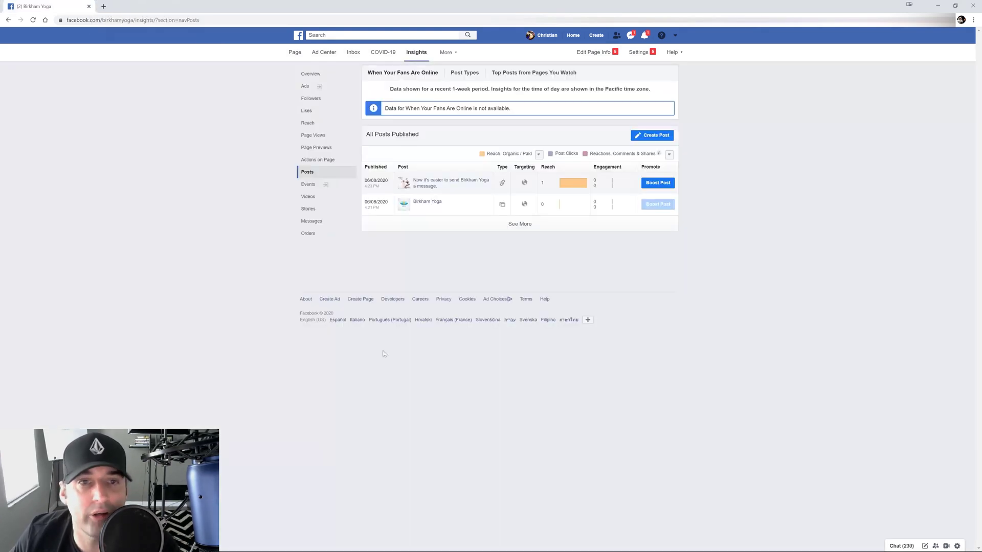
- Look through the Videos, Stories, Messages and Orders reports in Insights, including the date range presets for Messages
left_click(319, 197)
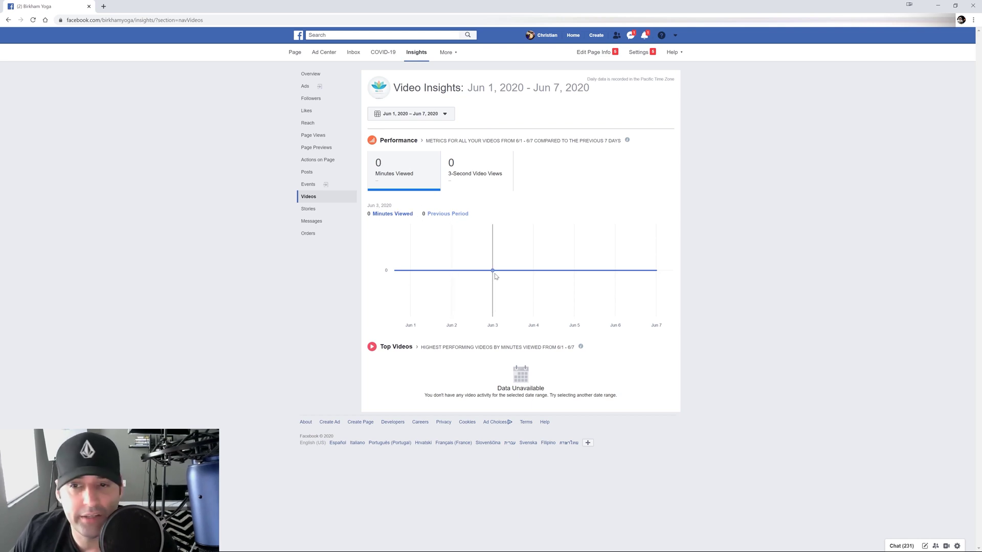
left_click(323, 208)
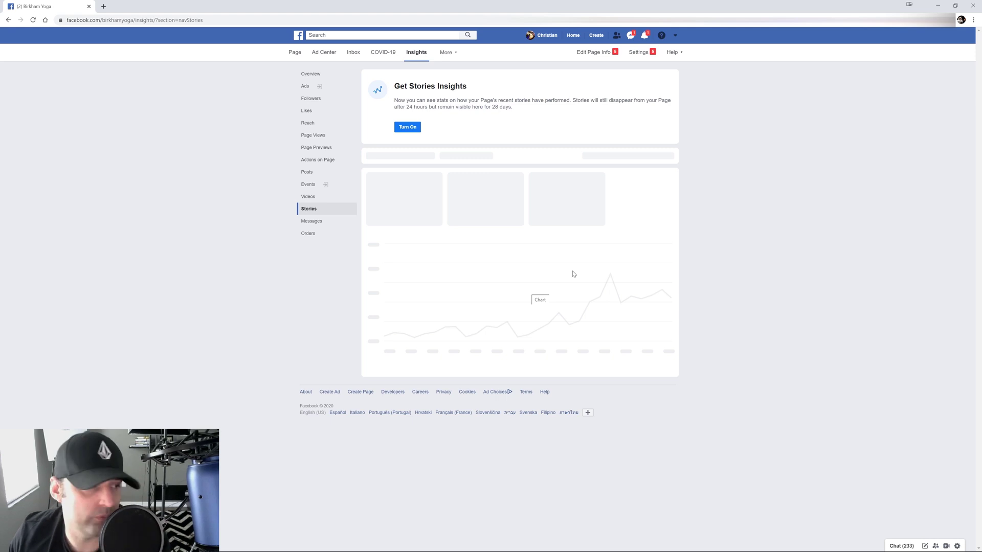
left_click(322, 222)
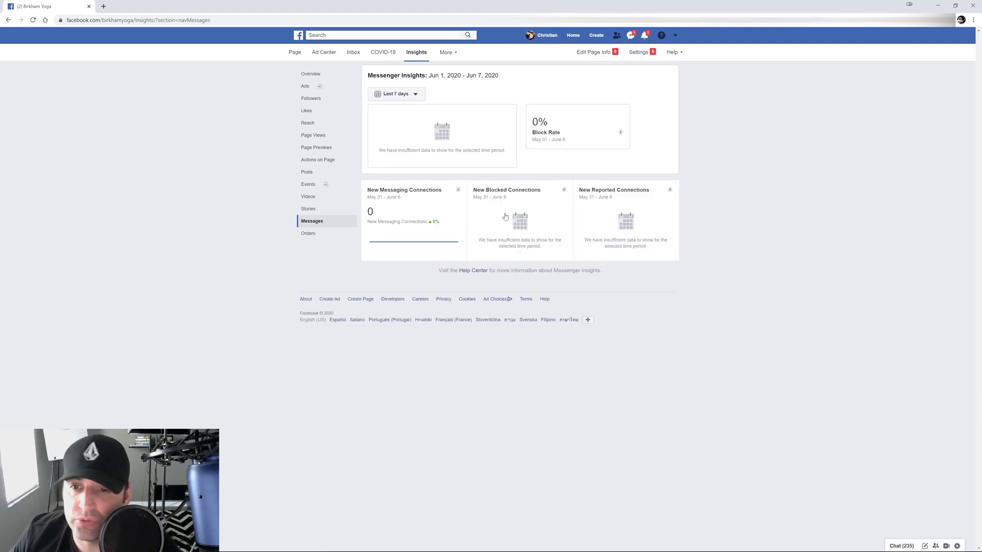
left_click(404, 94)
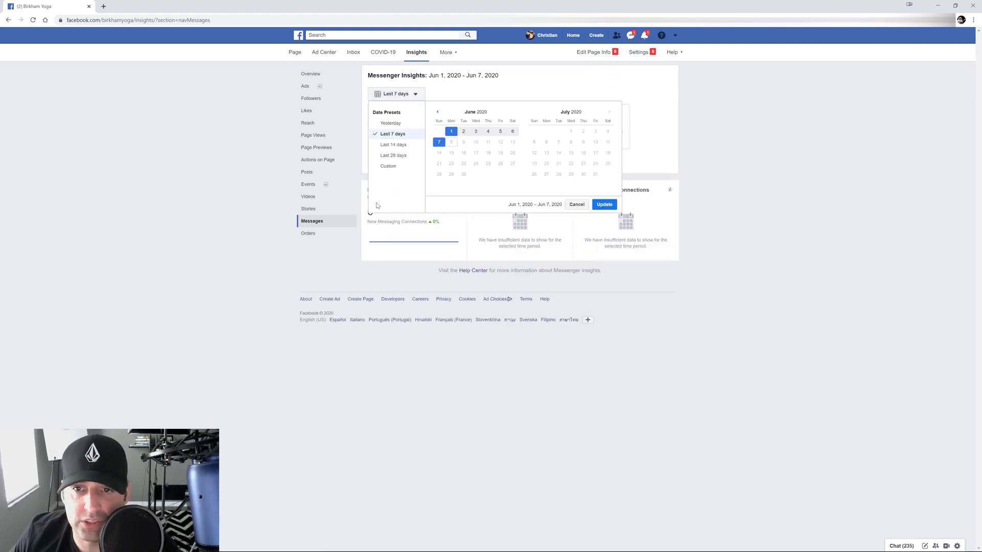
left_click(514, 94)
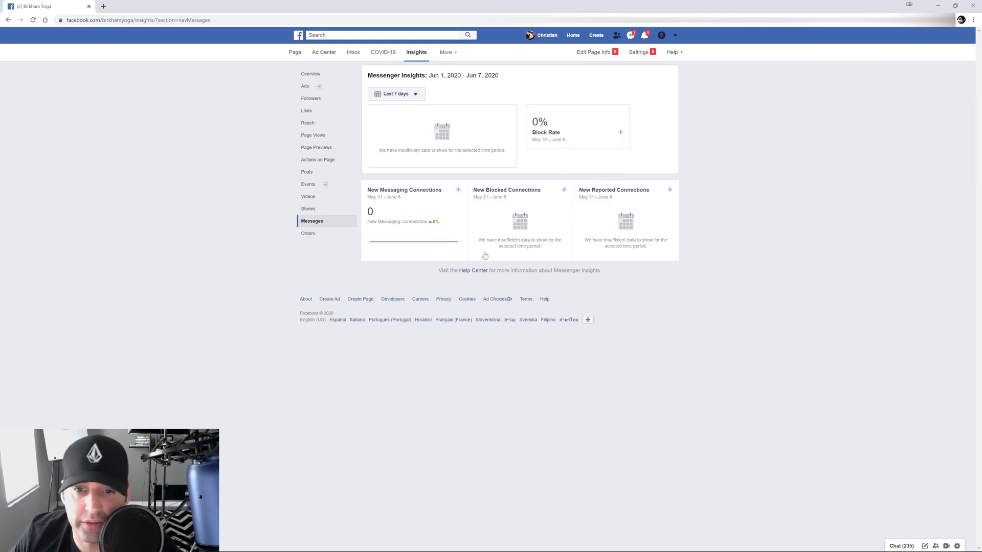
left_click(320, 236)
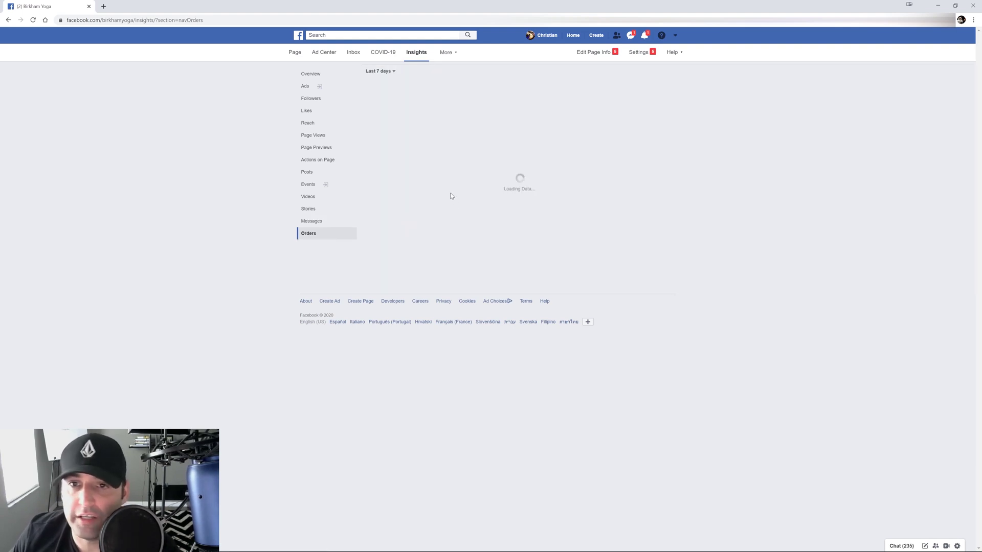
- Open Publishing Tools for the page and view the Published Posts and Scheduled Posts lists
left_click(451, 53)
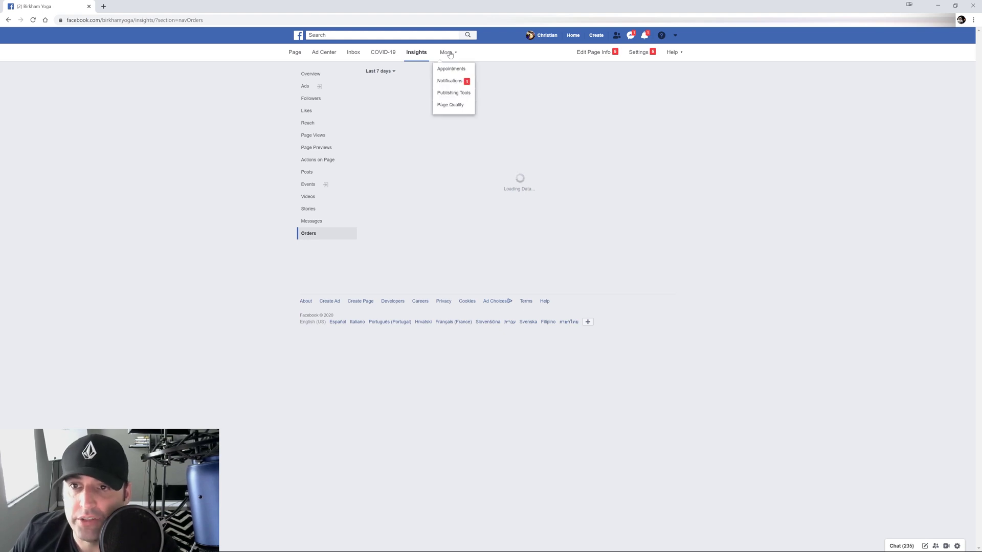
left_click(451, 95)
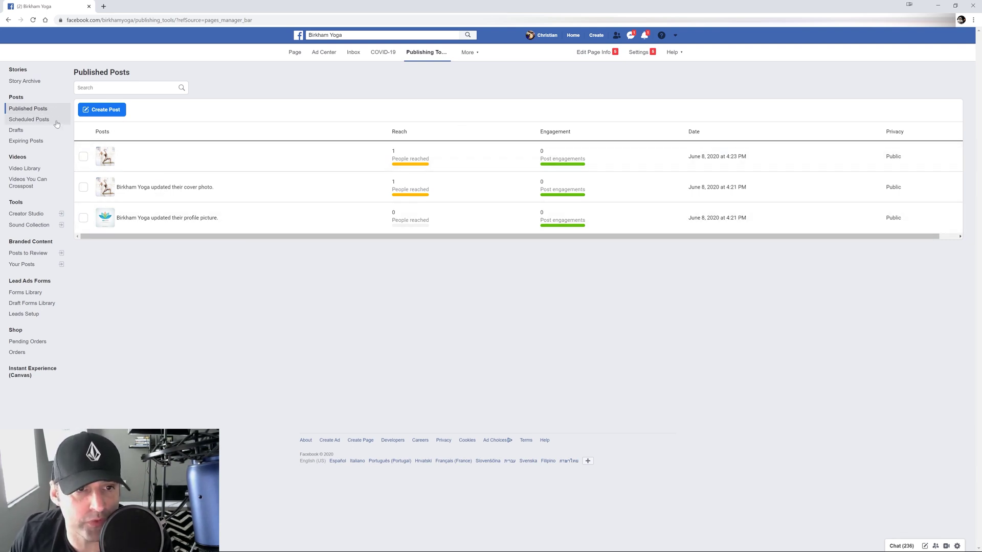
left_click(29, 119)
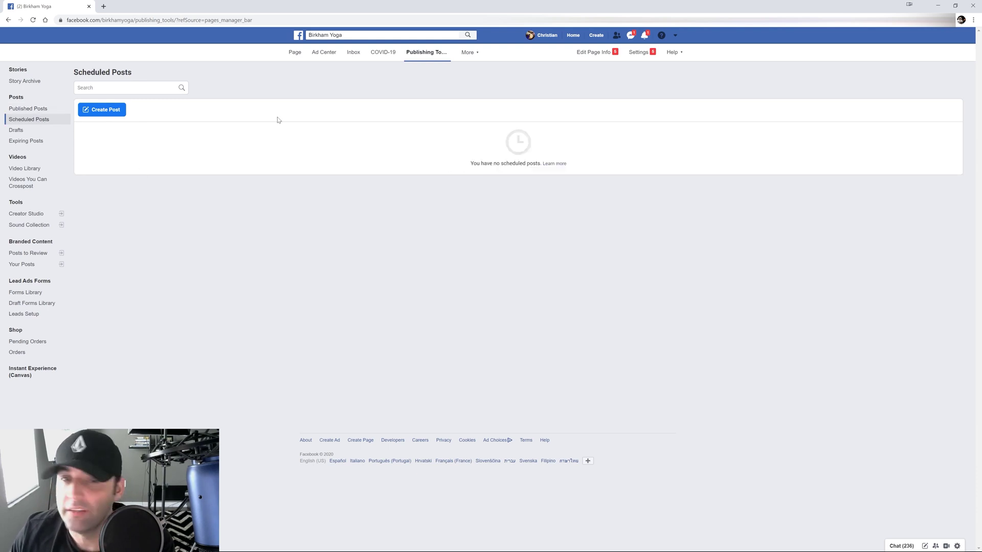
- Start a new post from Scheduled Posts and attach the yoga photo
left_click(114, 116)
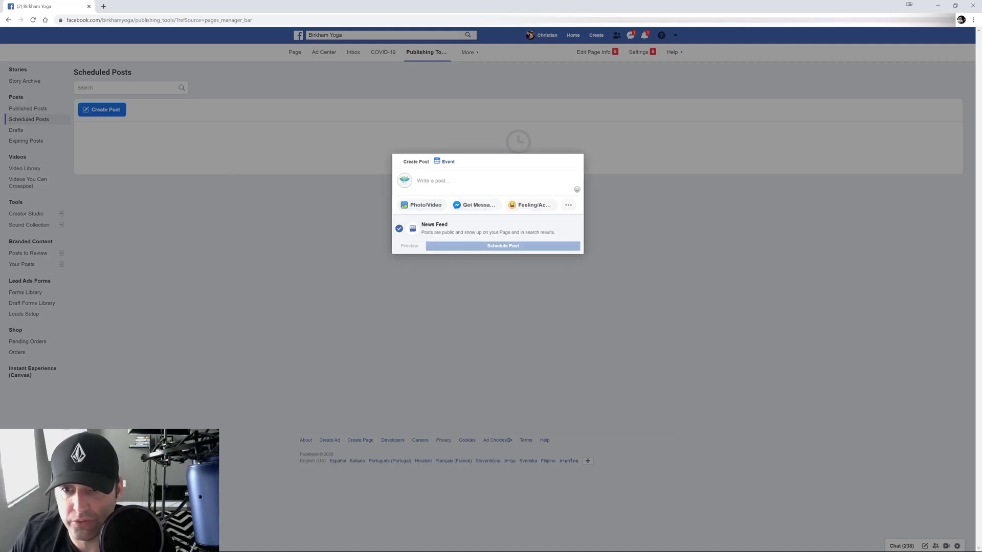
left_click(421, 207)
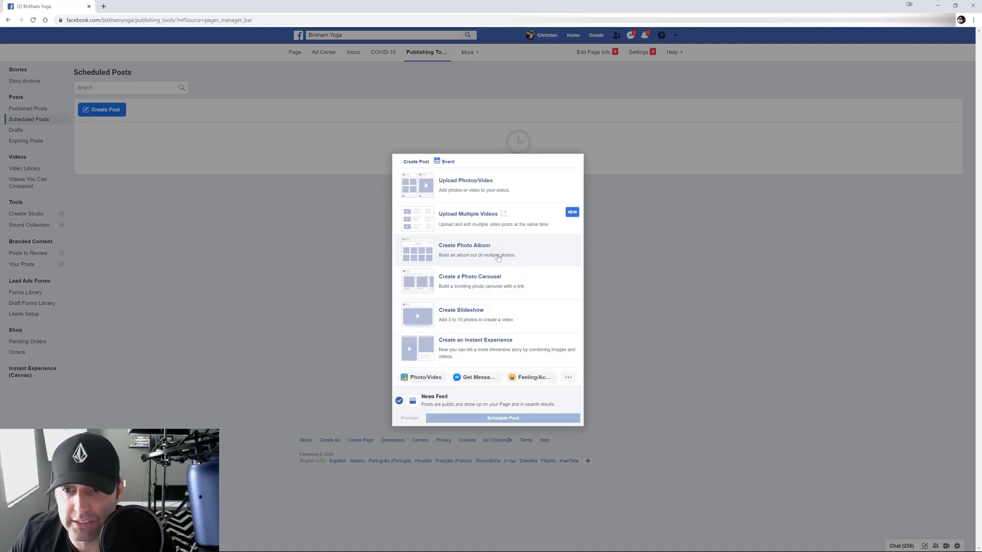
left_click(453, 181)
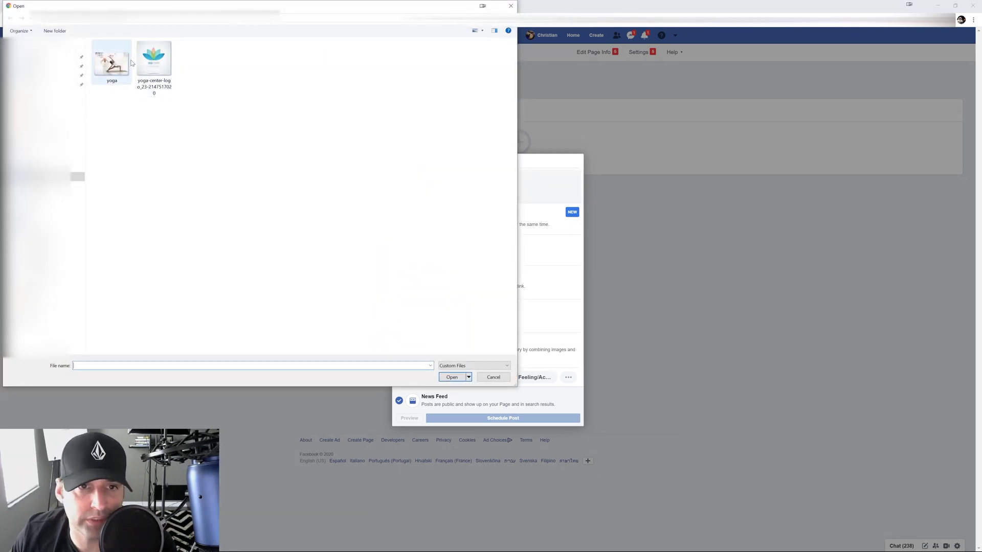
left_click(112, 60)
left_click(461, 379)
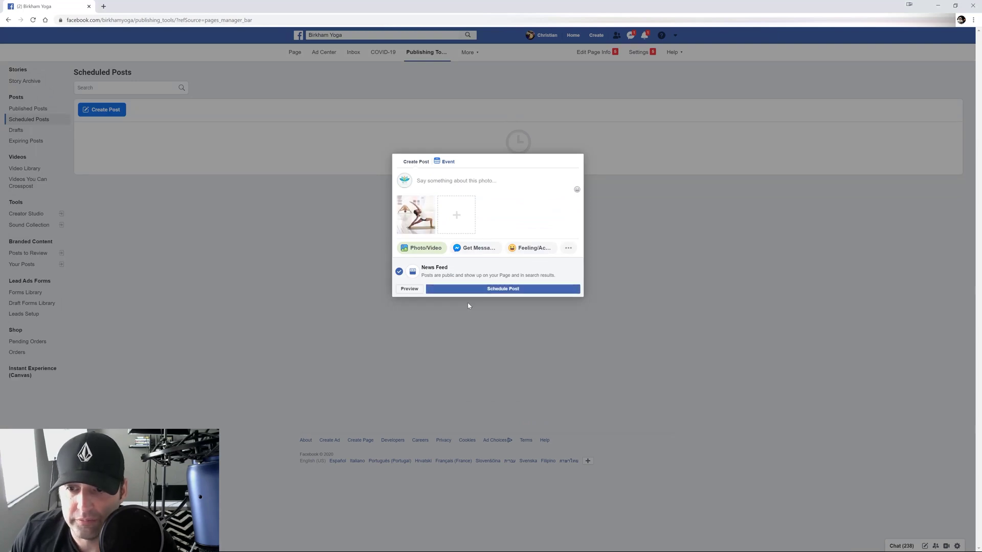
- View the publishing schedule options for the photo post and close the draft without scheduling it
key("Return")
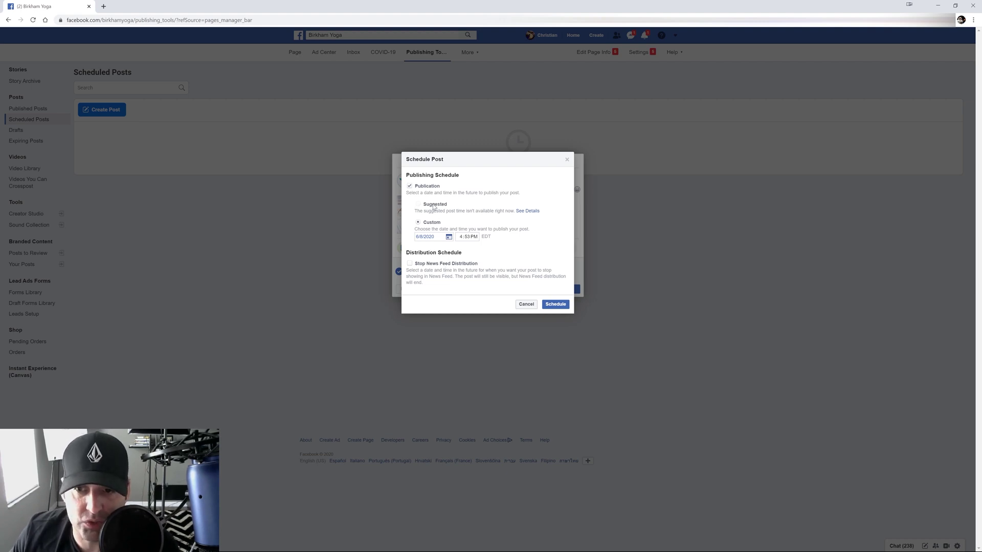
left_click(526, 304)
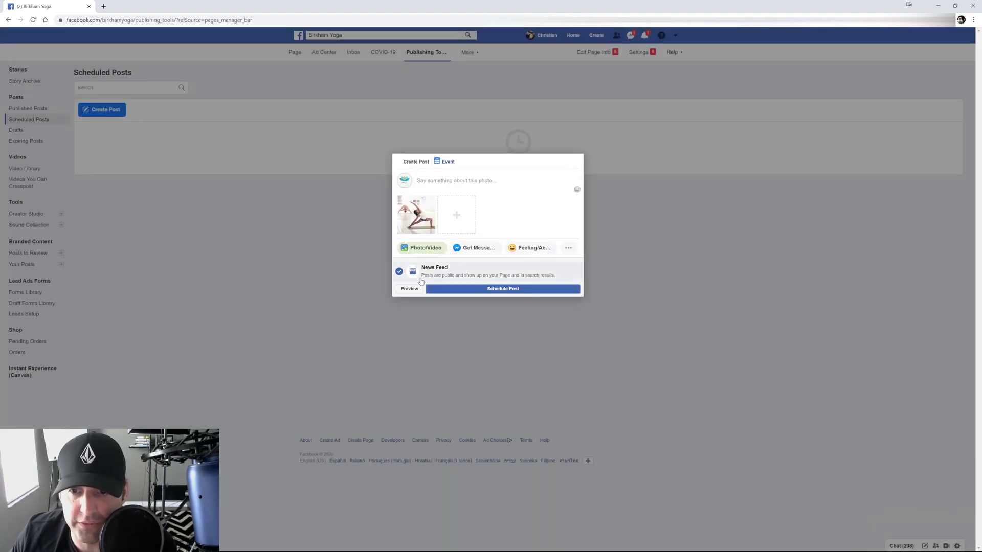
left_click(281, 268)
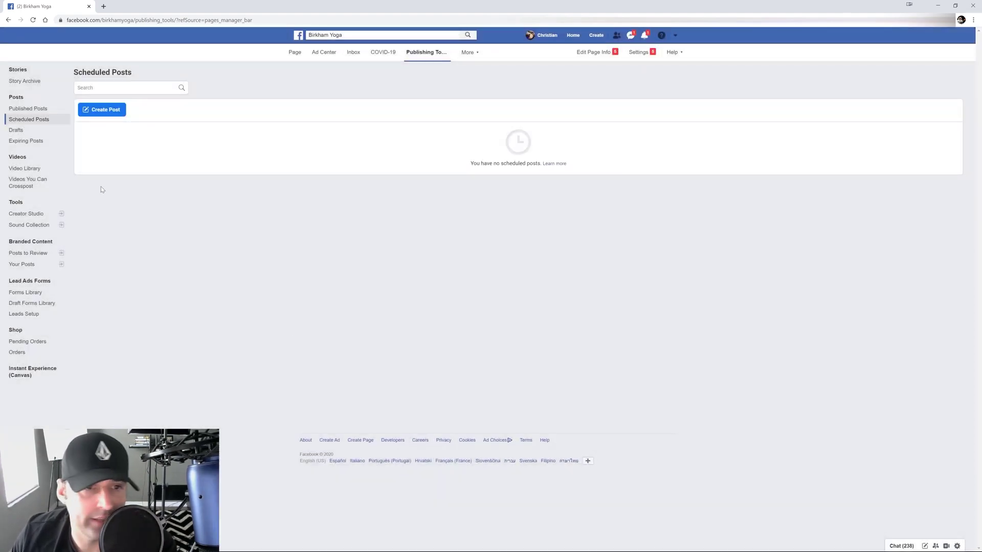
- Look through the Drafts, Expiring Posts, Video Library and Videos You Can Crosspost sections of Publishing Tools
left_click(28, 131)
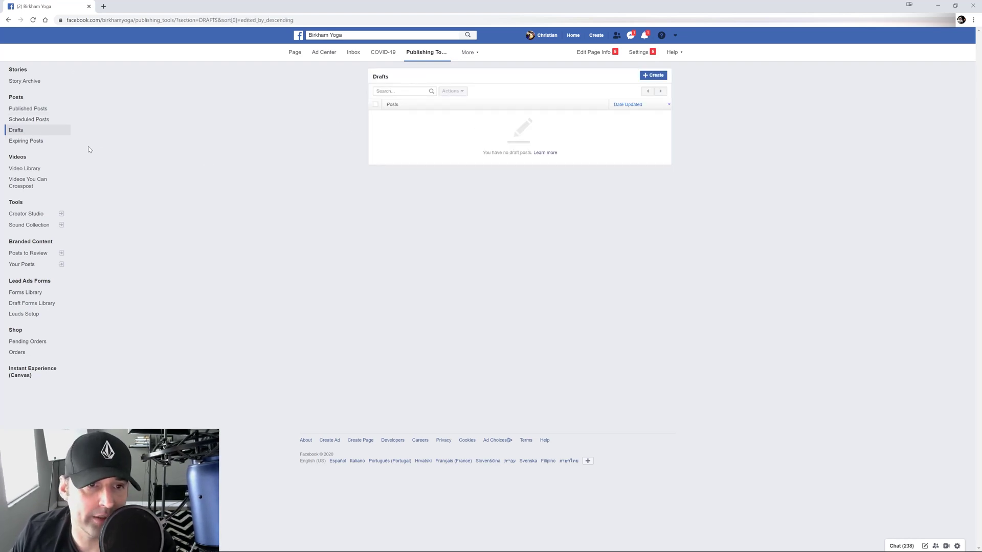
left_click(32, 142)
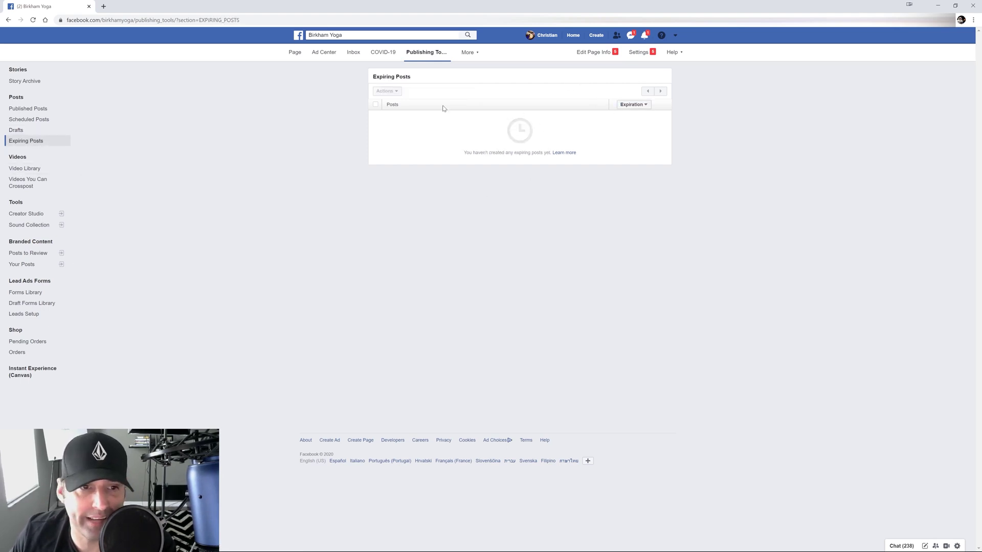
left_click(25, 169)
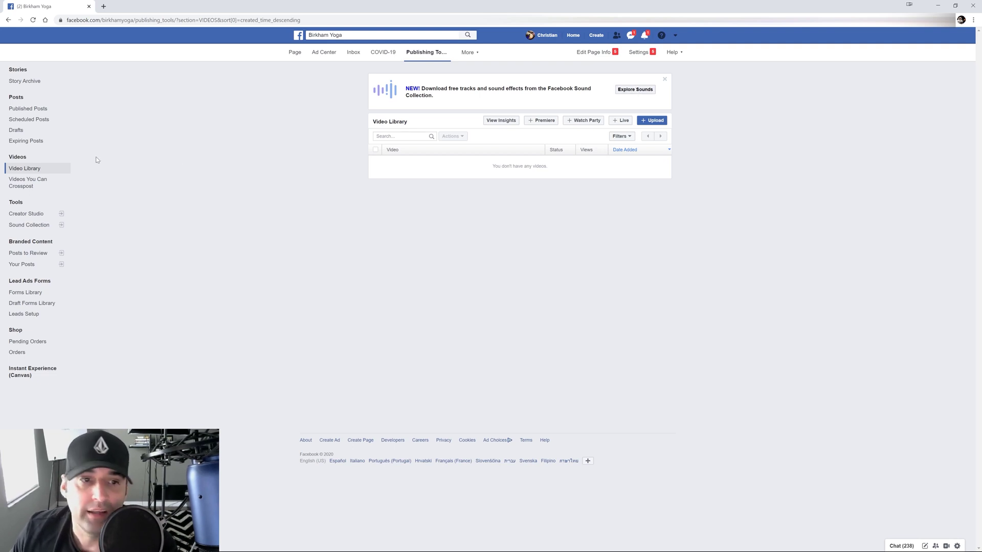
left_click(31, 185)
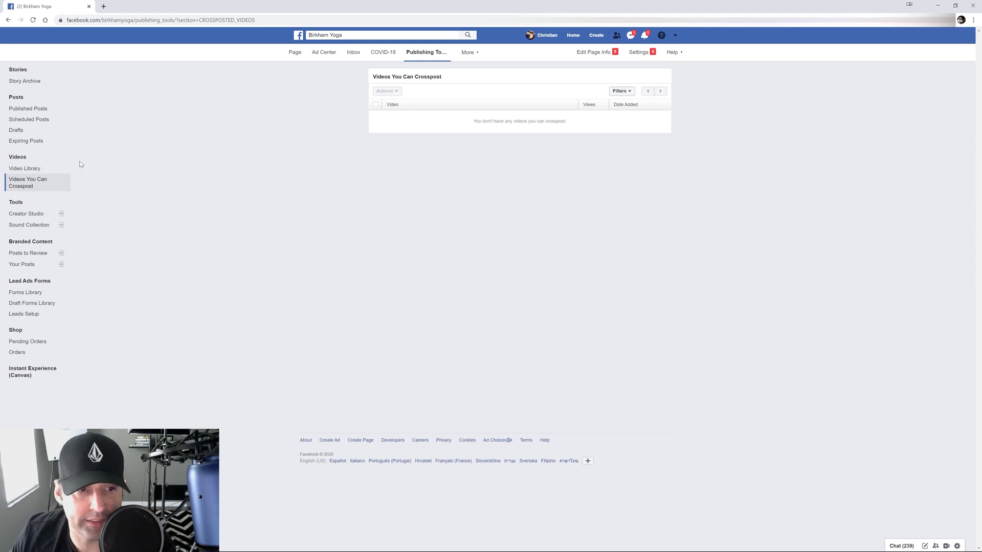
- Open Creator Studio and Sound Collection from Publishing Tools in separate new browser tabs
right_click(32, 214)
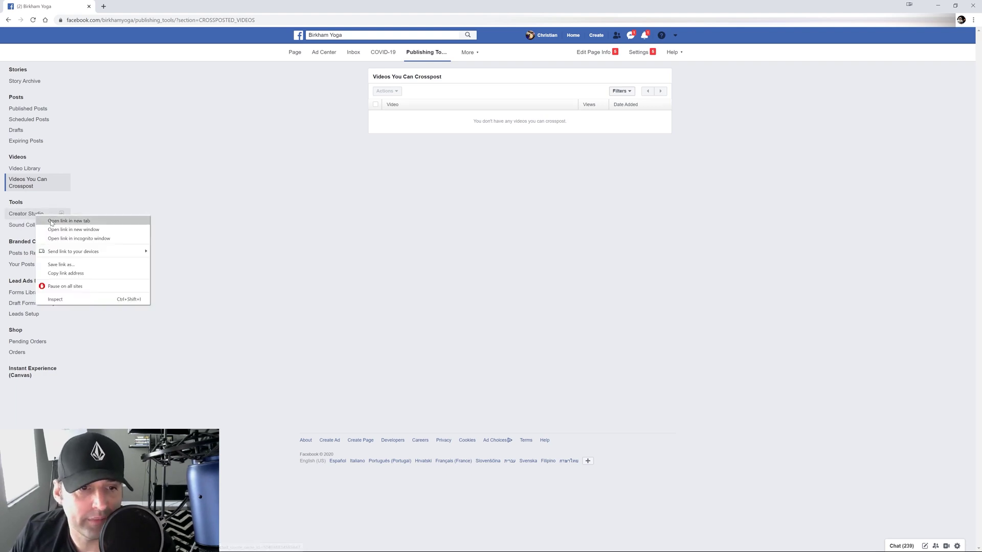
left_click(56, 218)
right_click(32, 227)
left_click(43, 231)
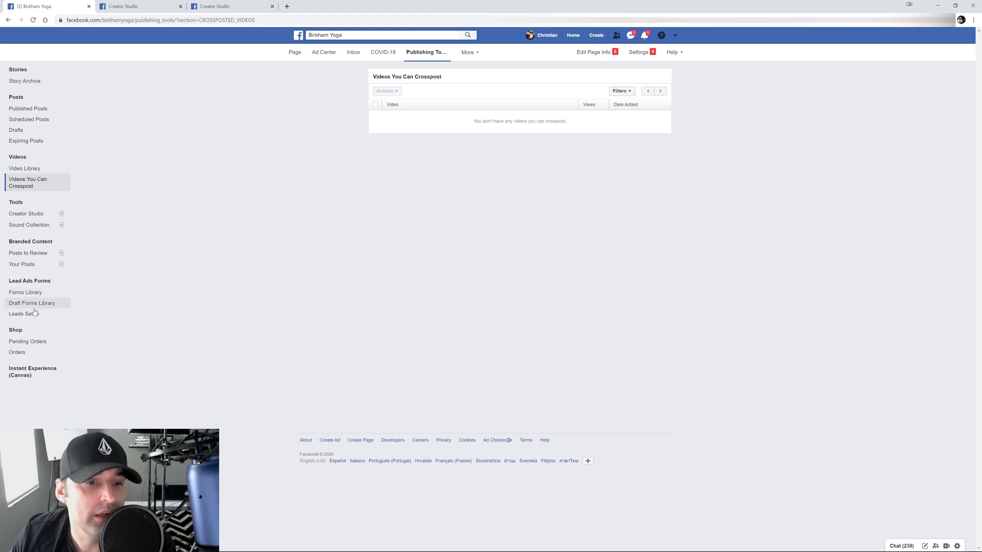
- View the editor for a new lead form in the Forms Library, and close the form without saving
left_click(35, 291)
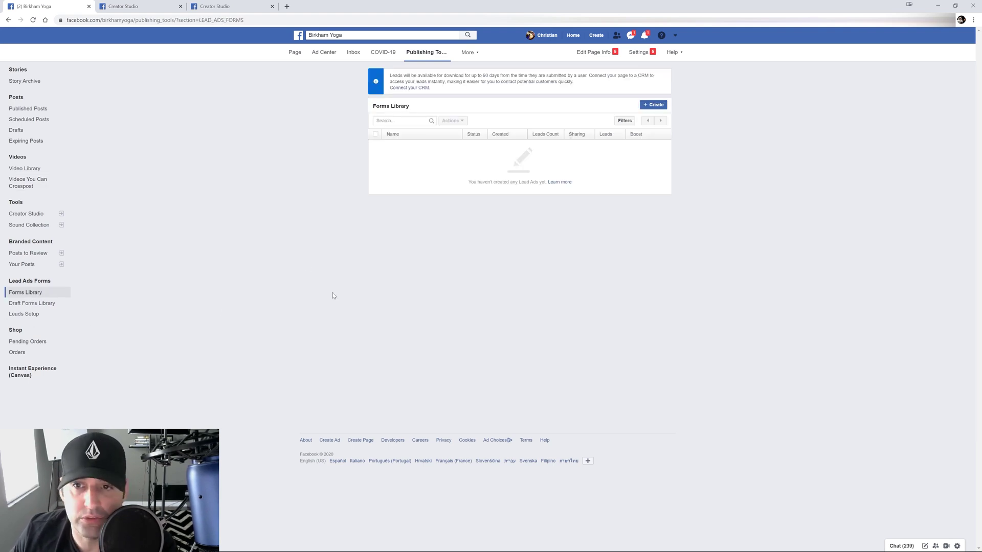
left_click(653, 105)
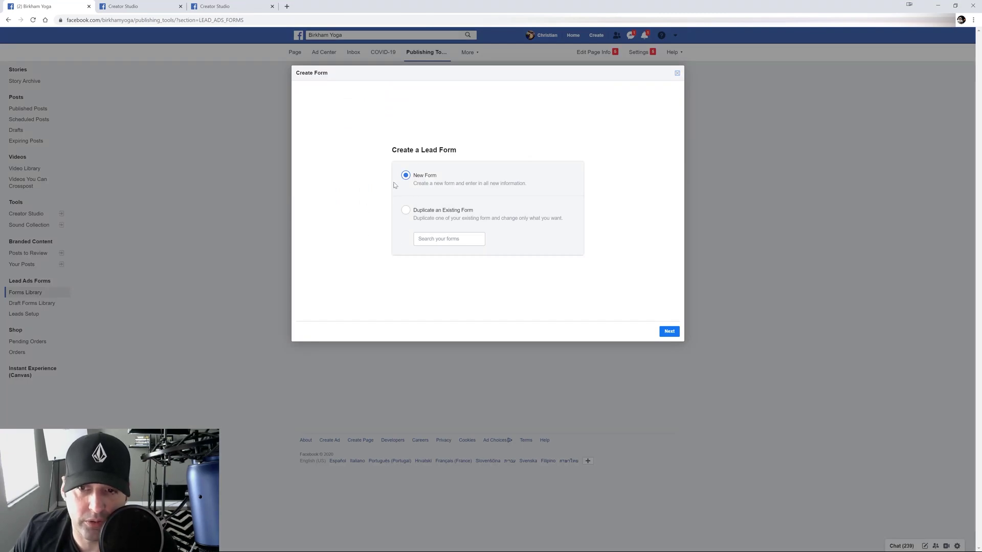
left_click(669, 331)
left_click(676, 74)
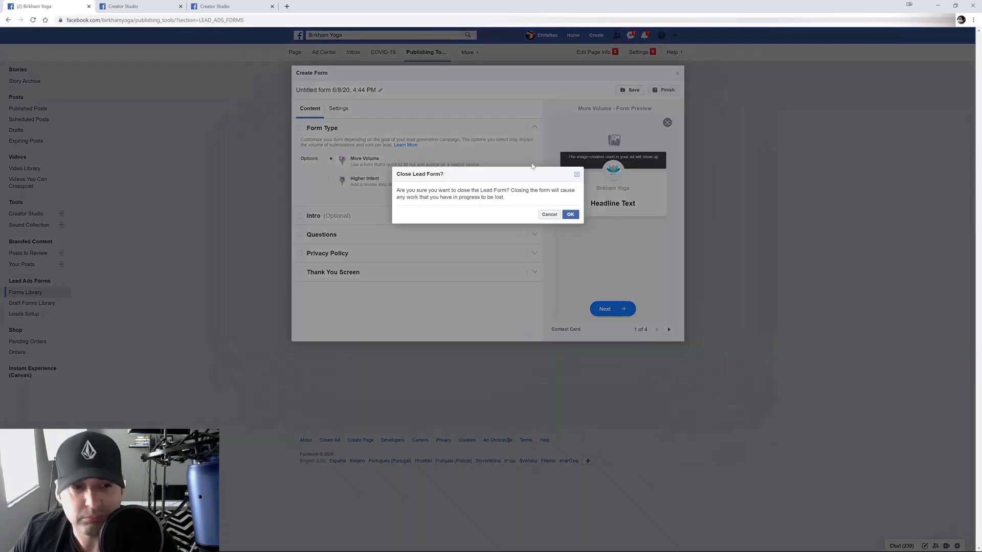
left_click(550, 215)
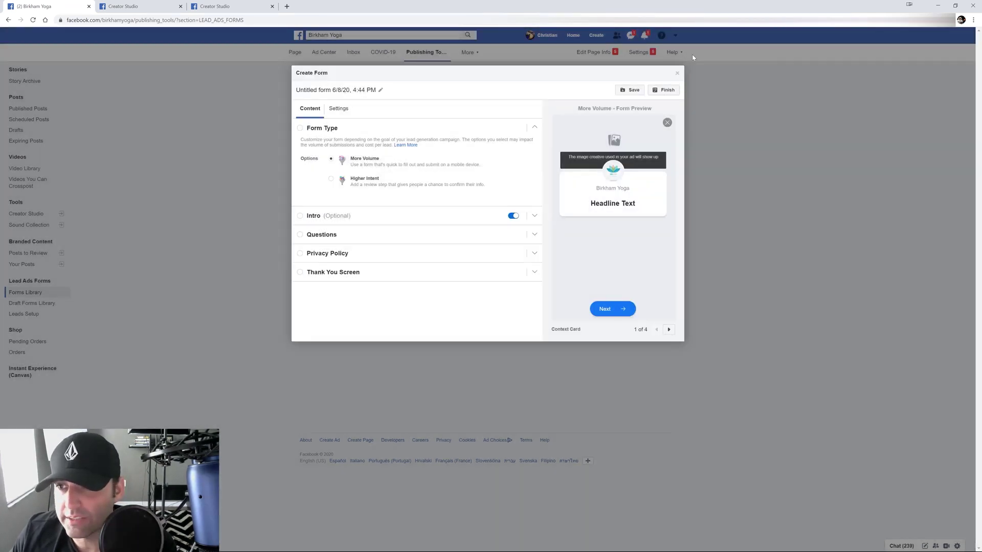
left_click(678, 74)
left_click(570, 215)
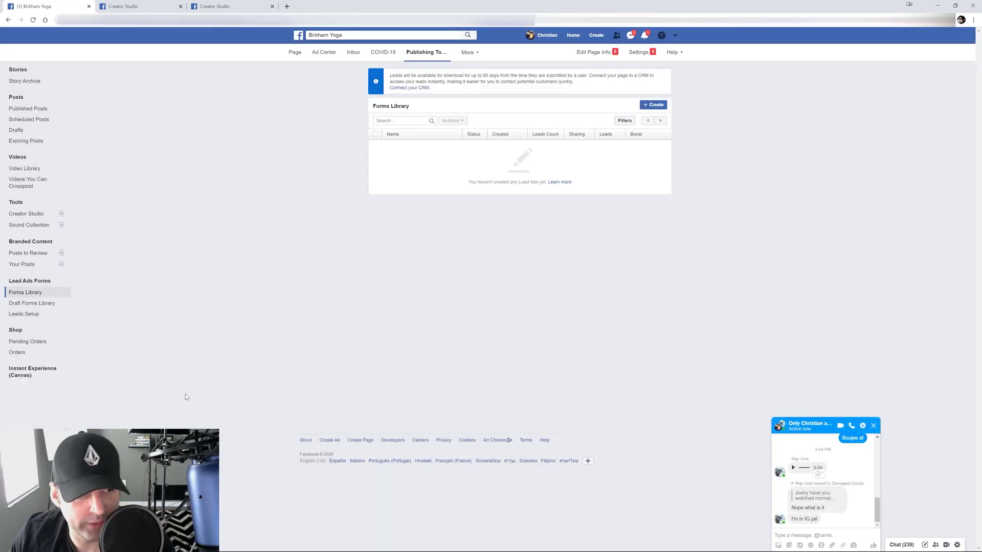
left_click(873, 430)
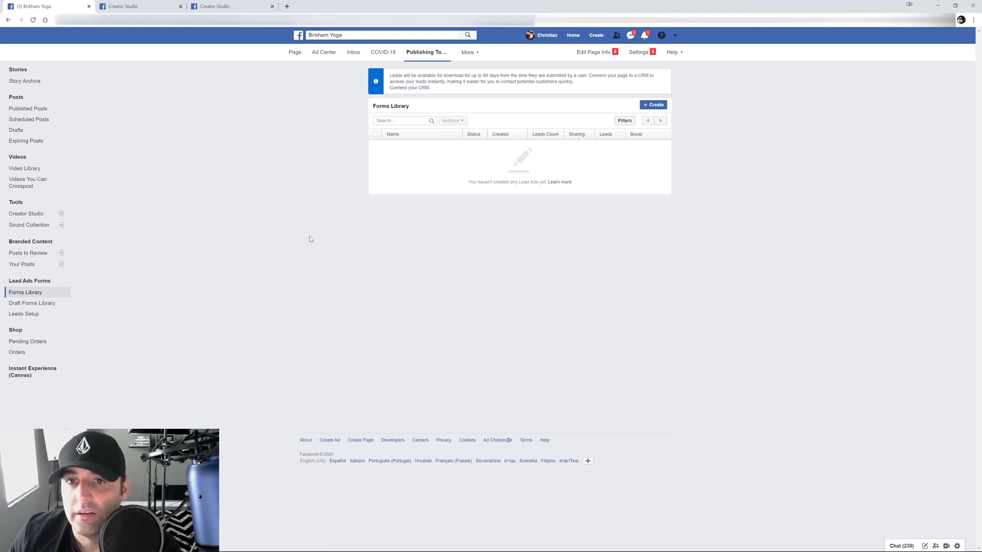
- View the Creator Studio home, preview the track Standing Rock by searching Sound Collection for "rock", and close both tabs
left_click(163, 6)
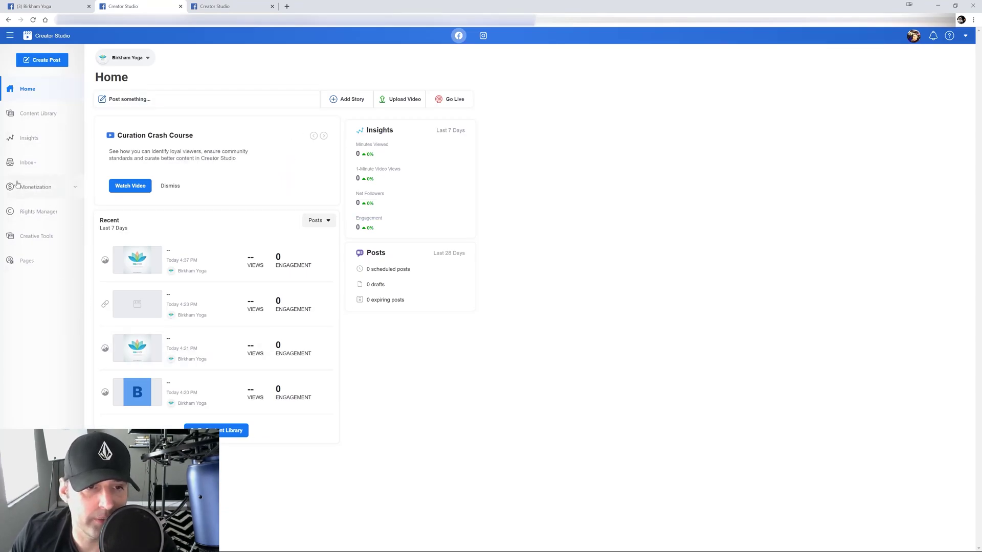
left_click(181, 6)
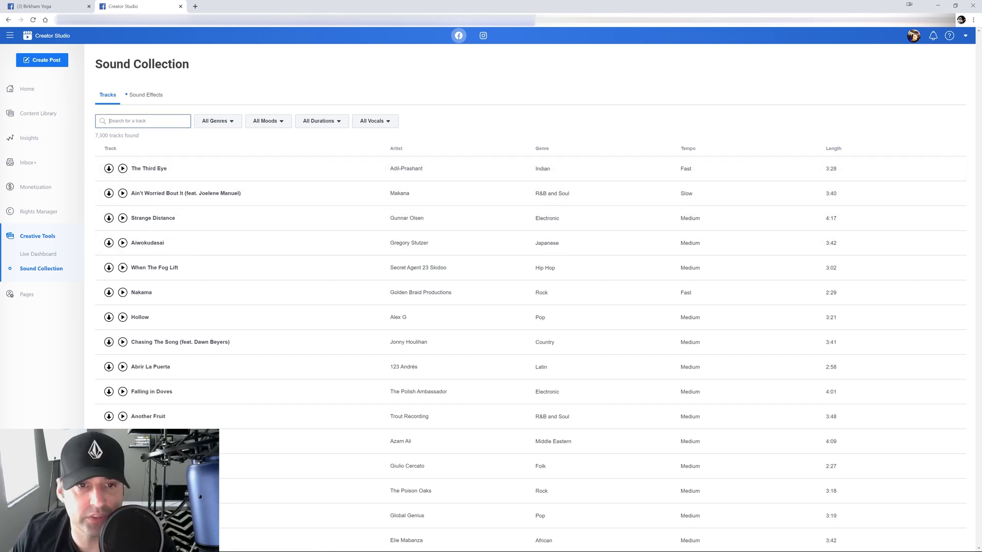
type("rock")
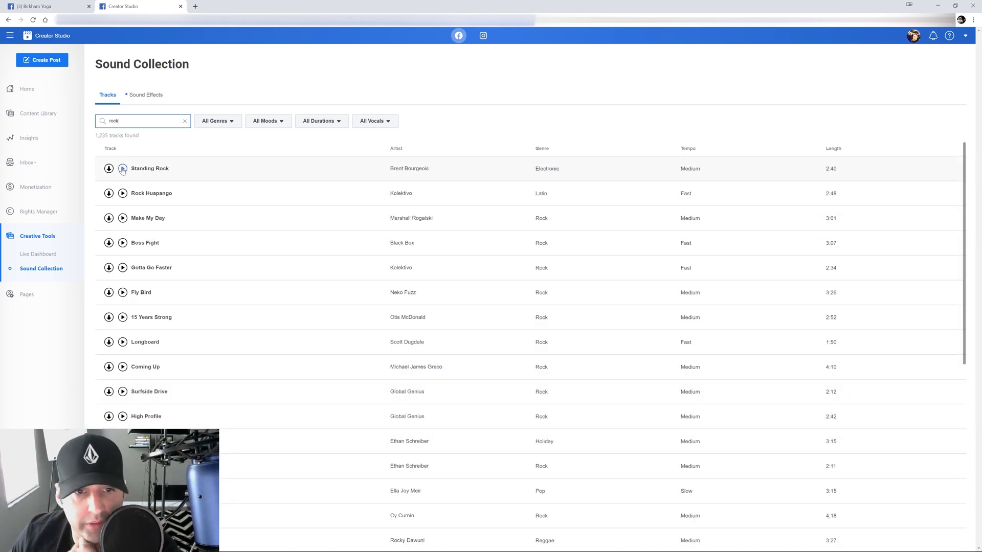
left_click(122, 168)
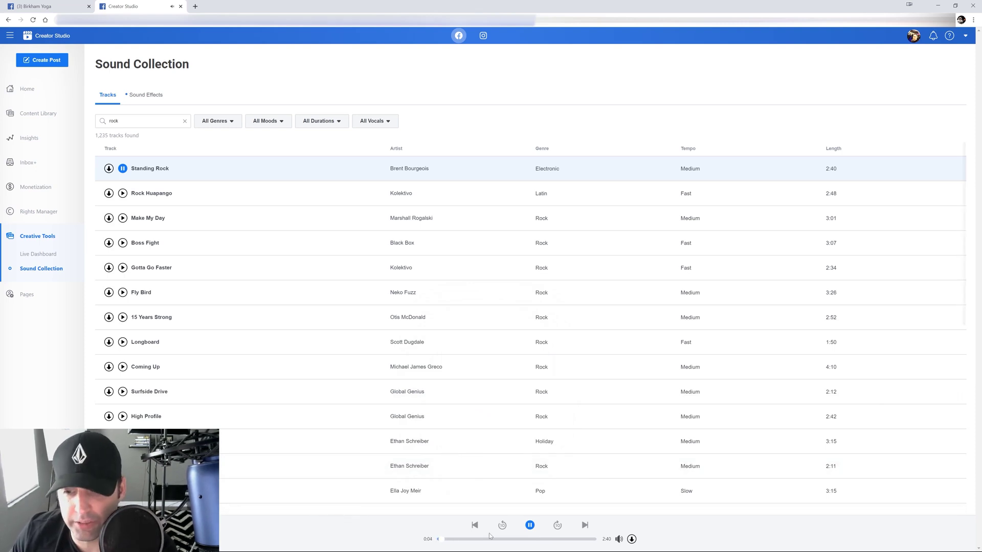
left_click(530, 525)
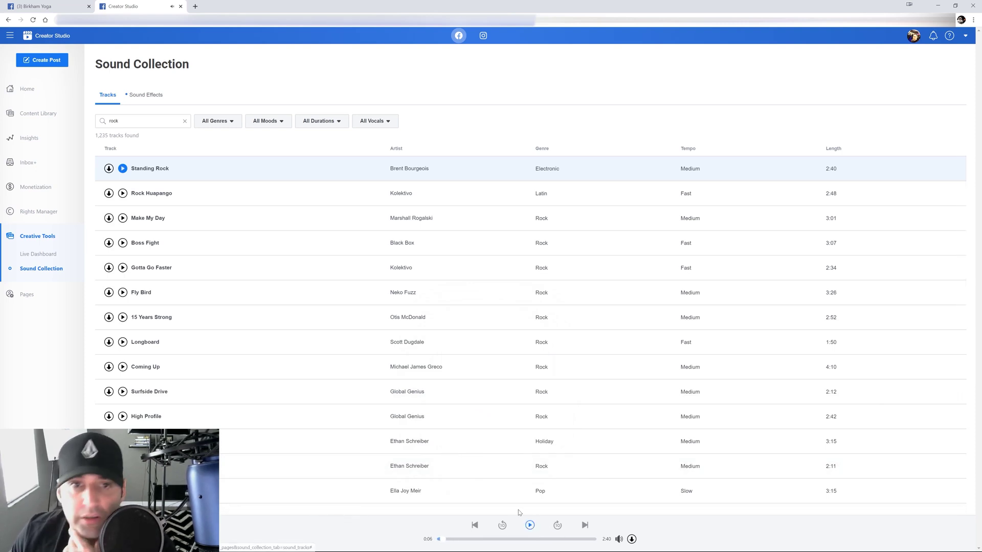
left_click(180, 6)
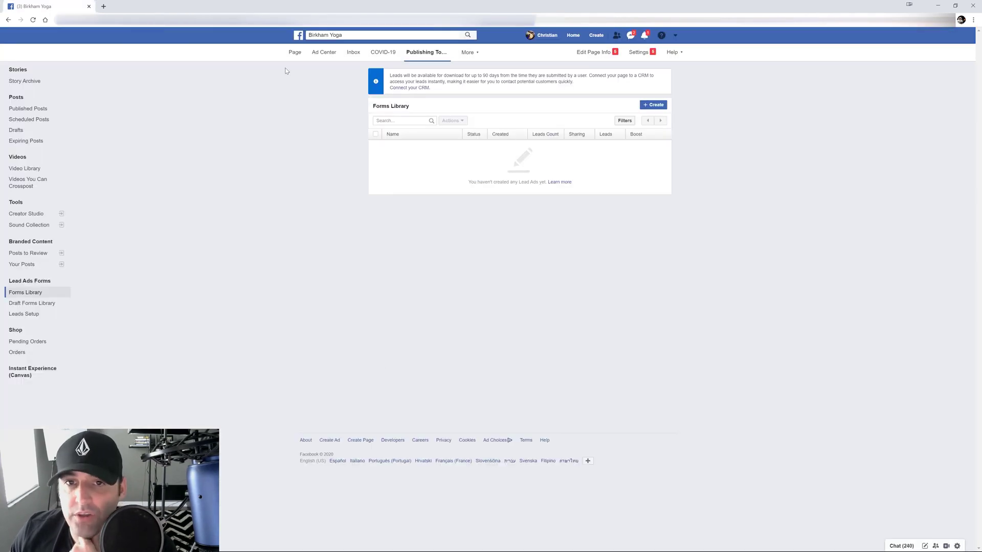
- View the Birkham Yoga page's Page Quality report in a separate browser tab, and close that tab
left_click(477, 53)
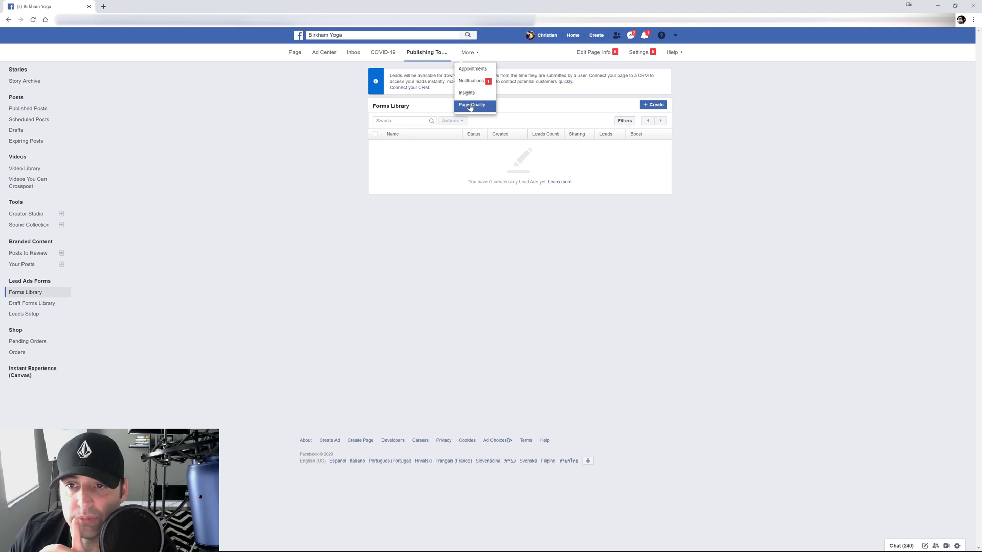
right_click(470, 107)
left_click(491, 110)
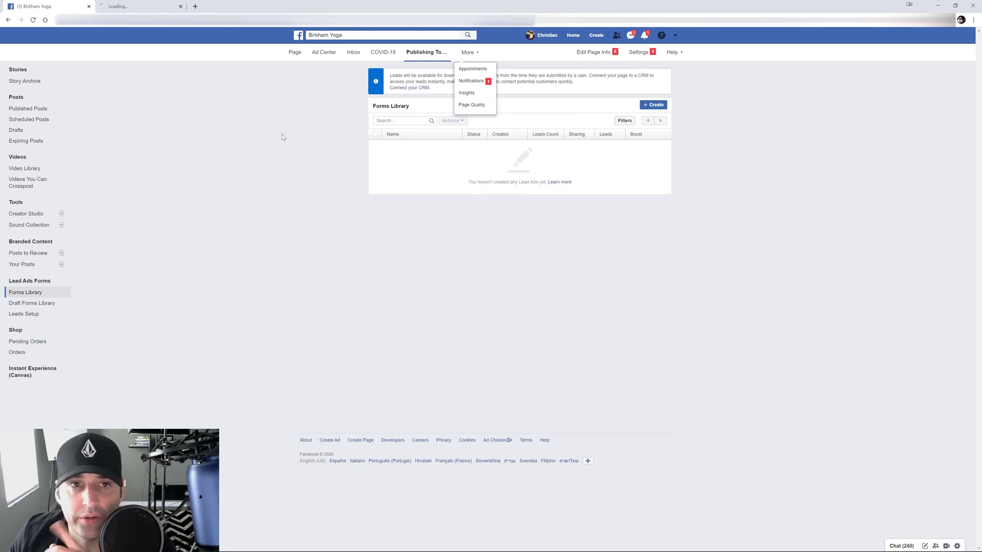
left_click(219, 139)
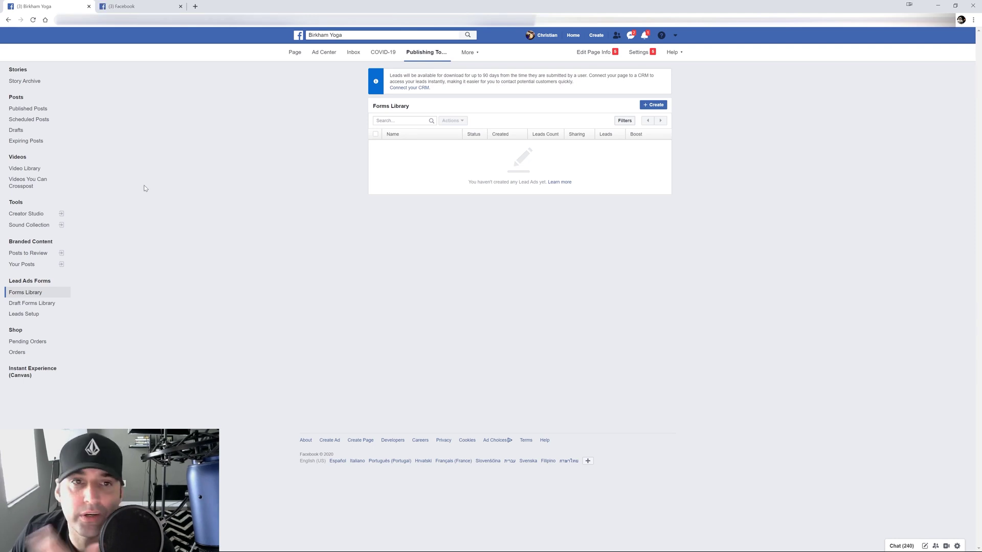
left_click(144, 9)
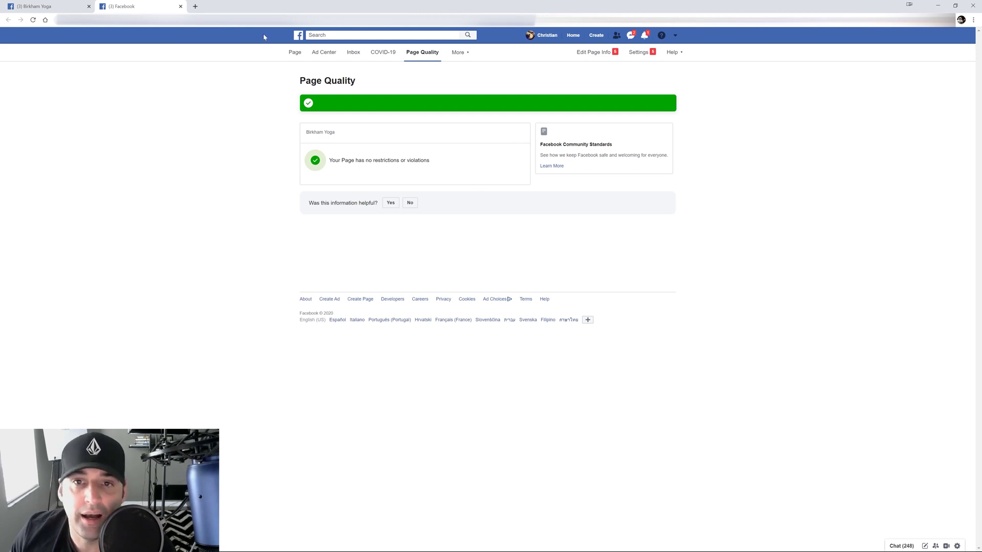
left_click(180, 6)
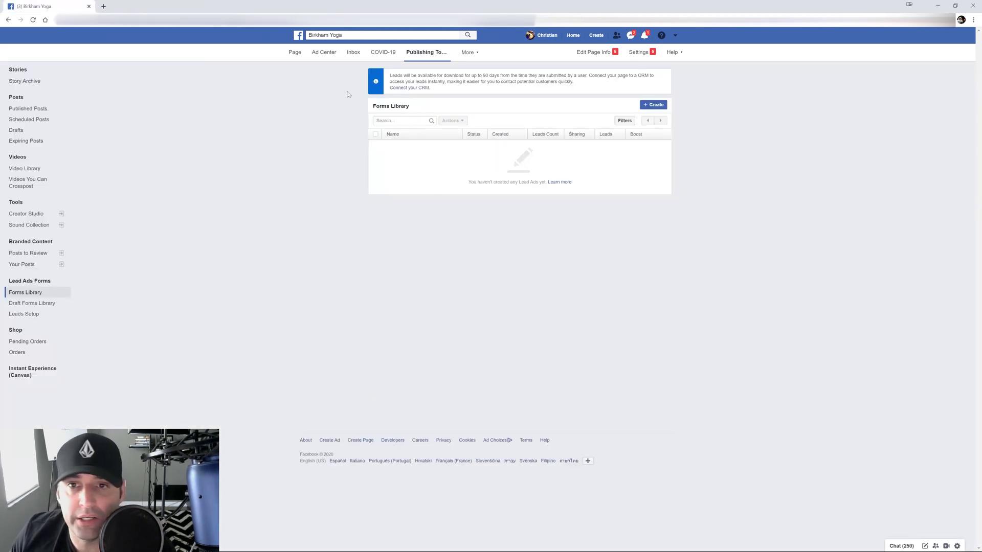
- Leave Publishing Tools to view the page's Inbox, and return to the Birkham Yoga page's home
left_click(354, 53)
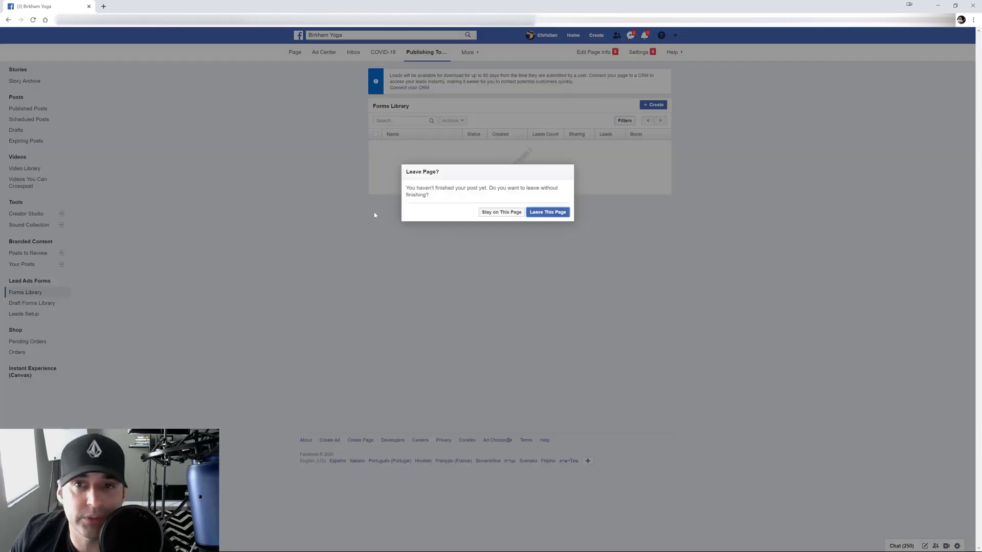
left_click(549, 211)
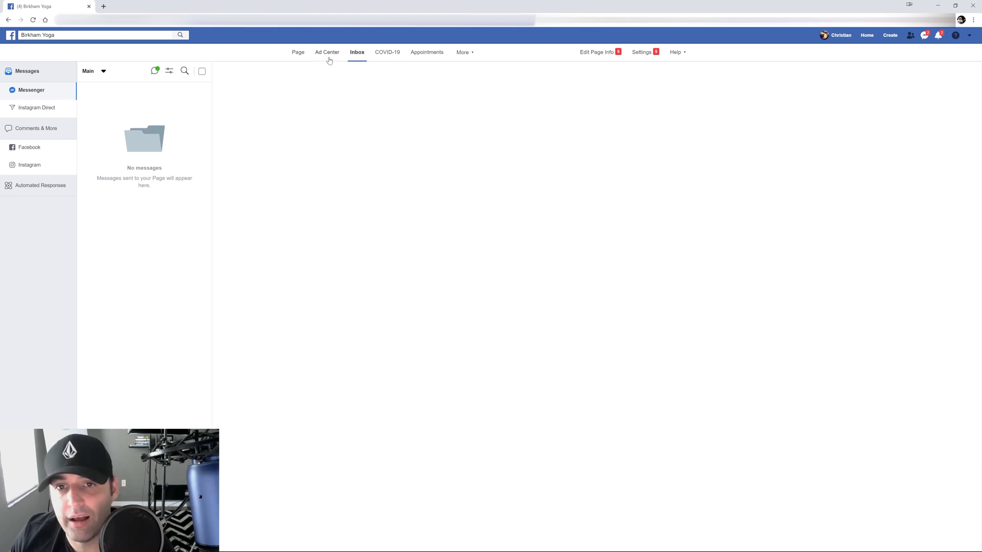
left_click(296, 52)
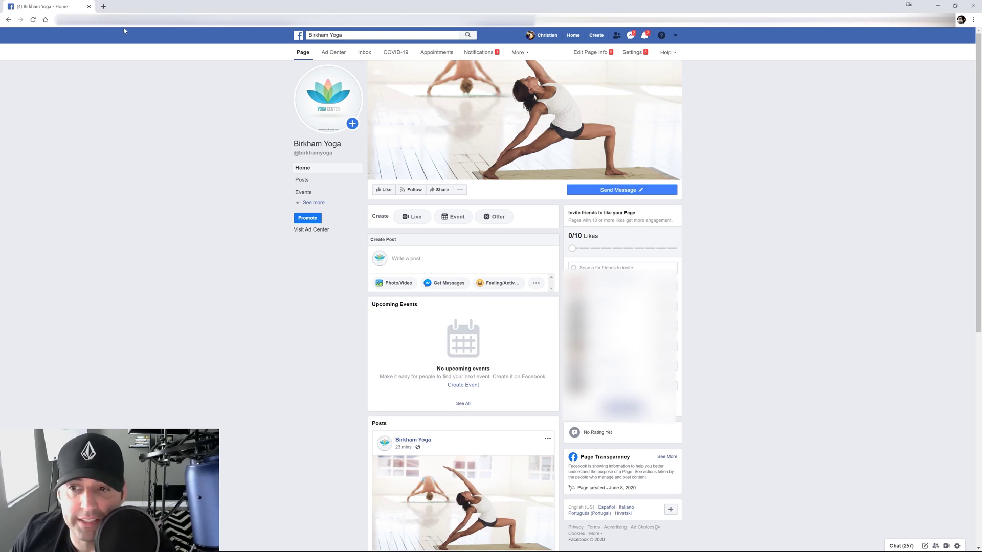
- Open Business Manager in a new browser tab and go to the Pages accounts in its Business Settings
left_click(103, 7)
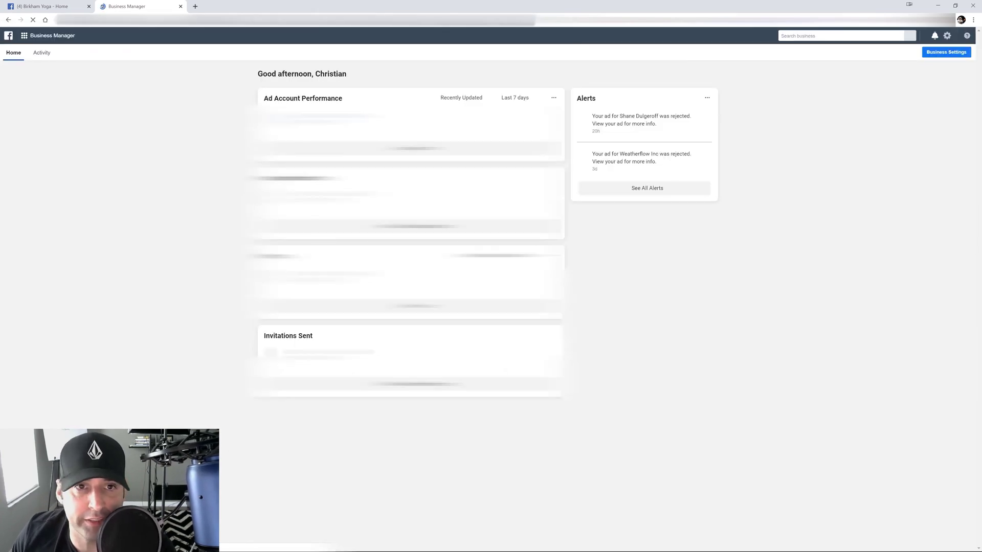
left_click(945, 52)
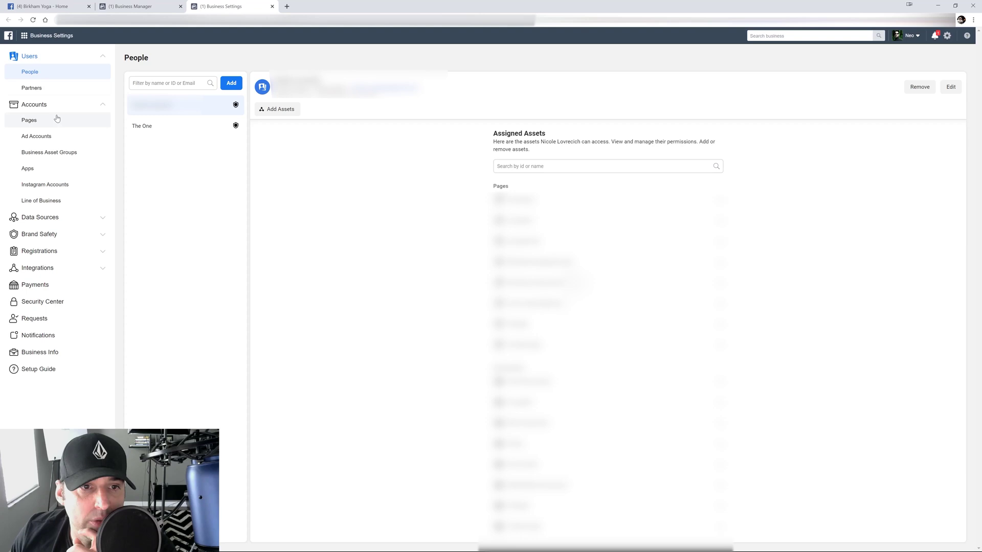
left_click(57, 120)
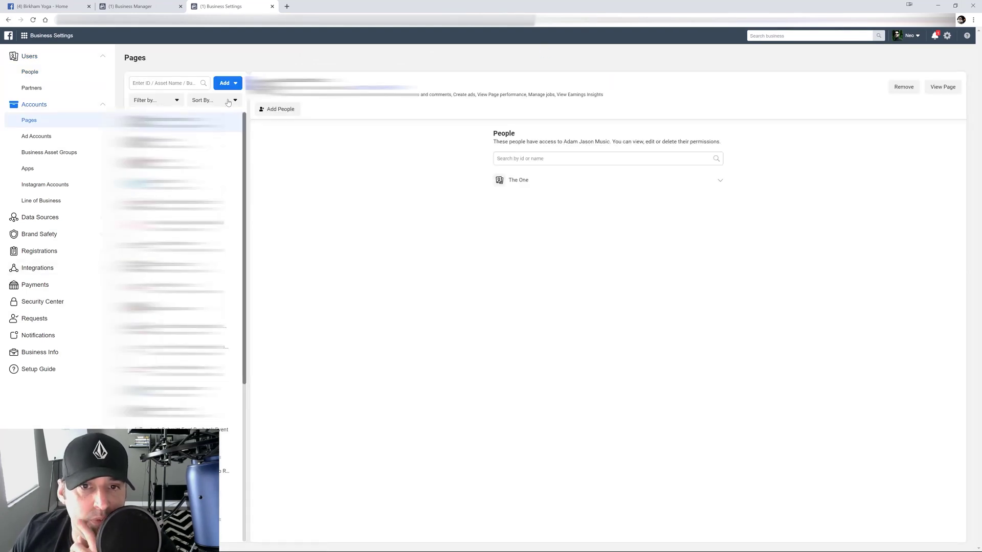
- Add the existing Birkham Yoga page to Business Manager, finding it by the name "birk"
left_click(232, 85)
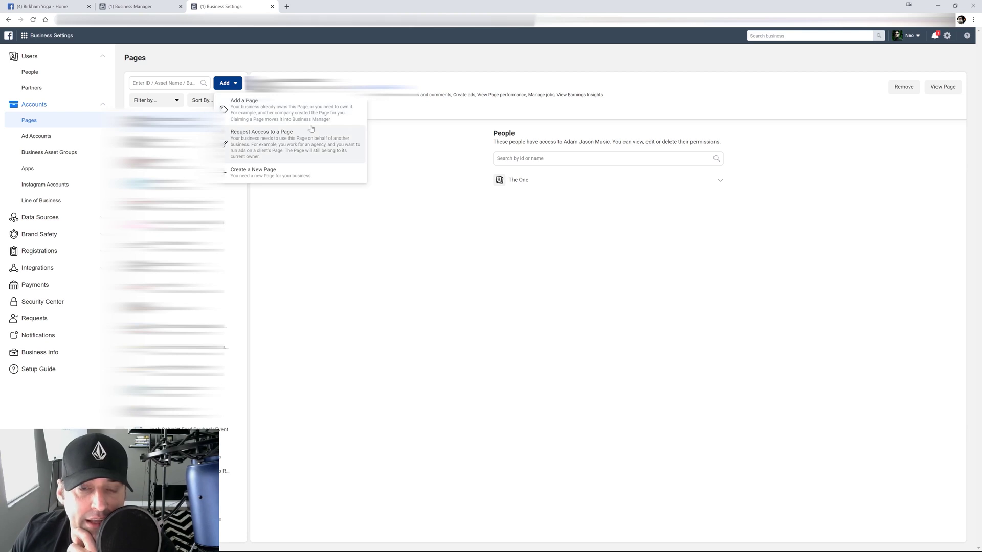
left_click(273, 112)
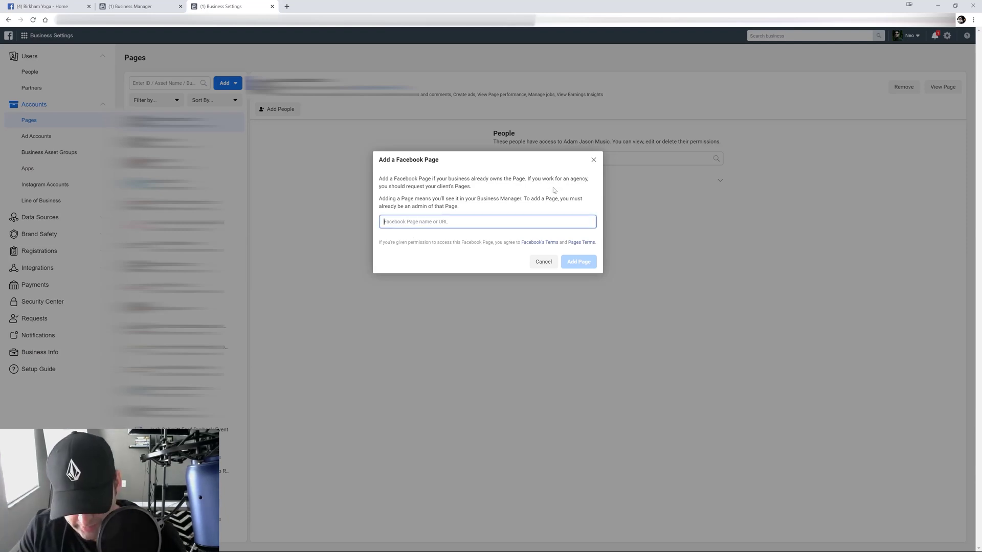
type("birk")
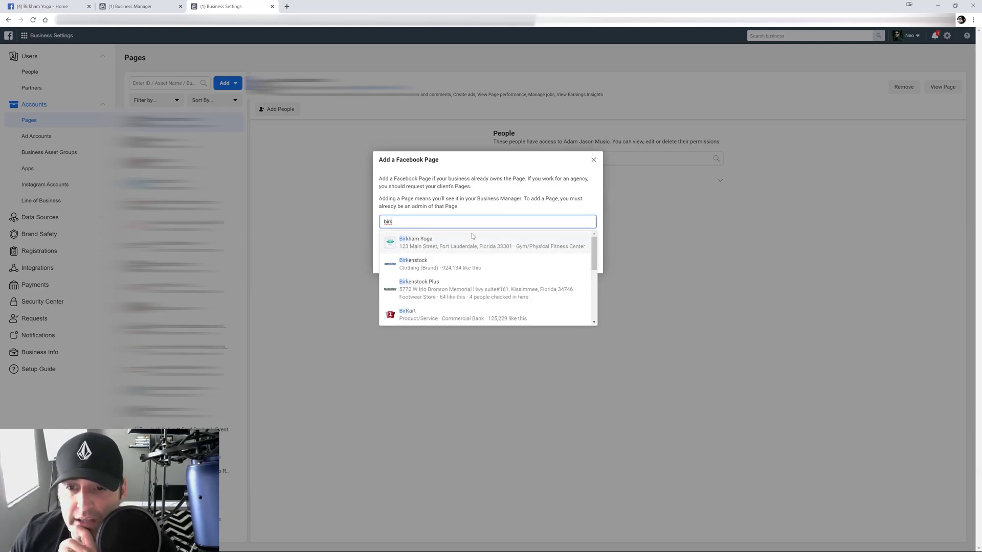
left_click(464, 248)
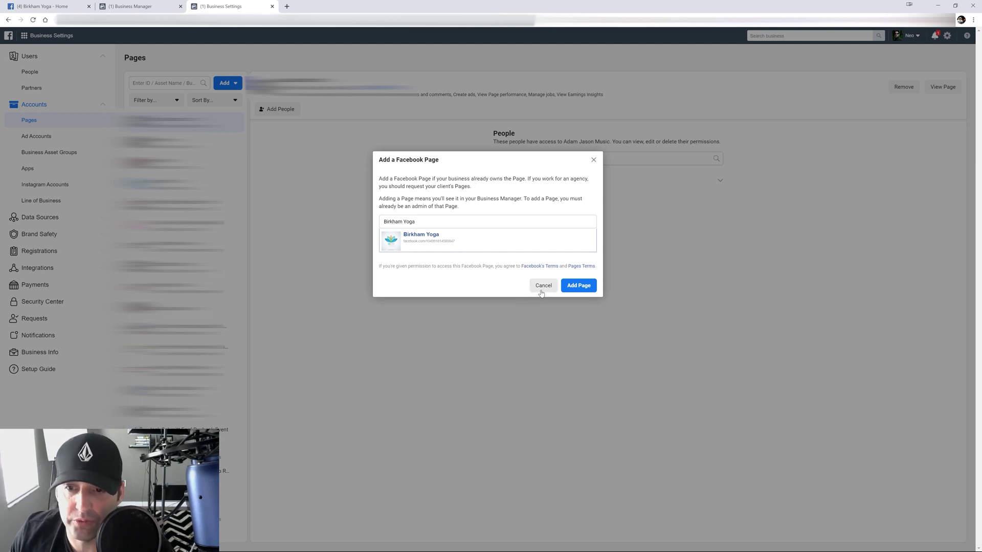
left_click(577, 286)
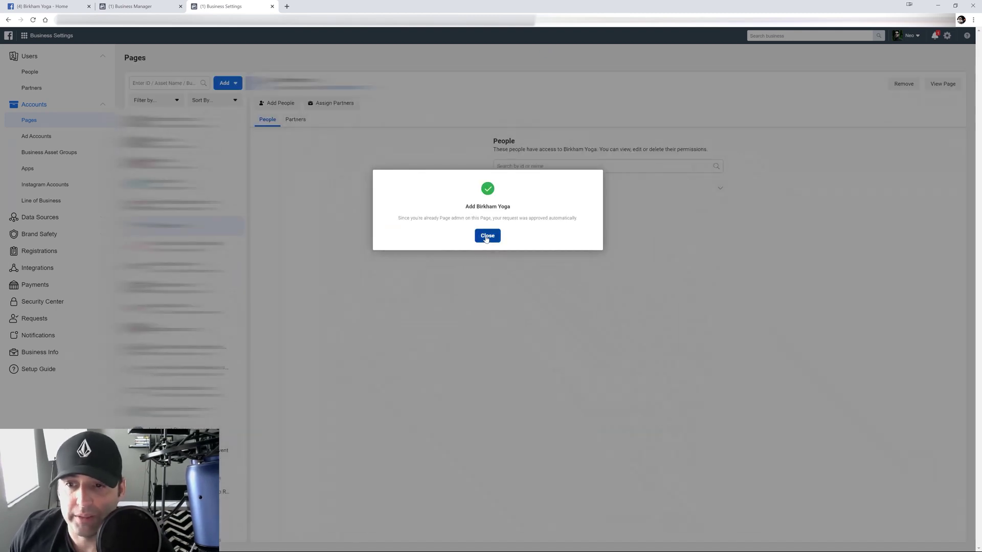
left_click(487, 235)
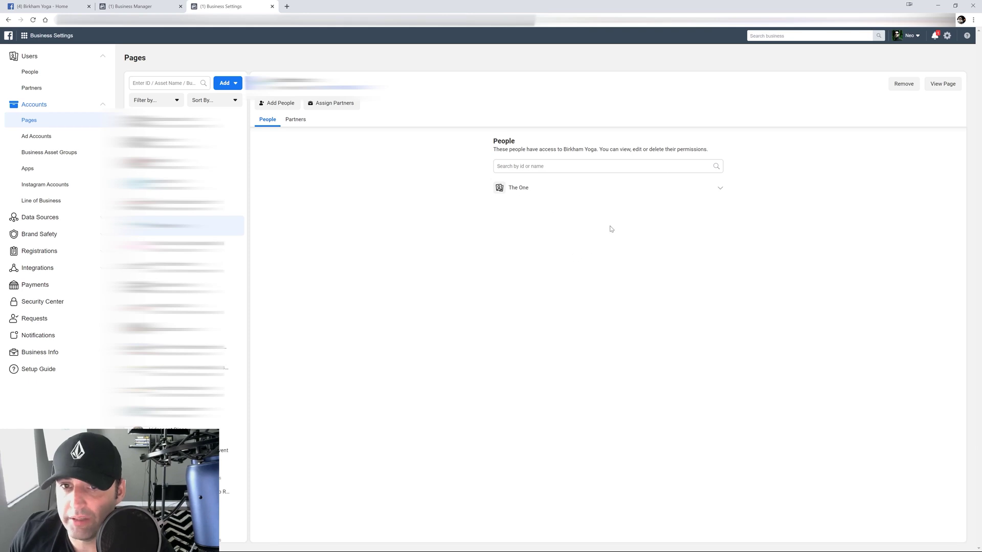
- Try to remove the Birkham Yoga page from Business Manager
left_click(904, 84)
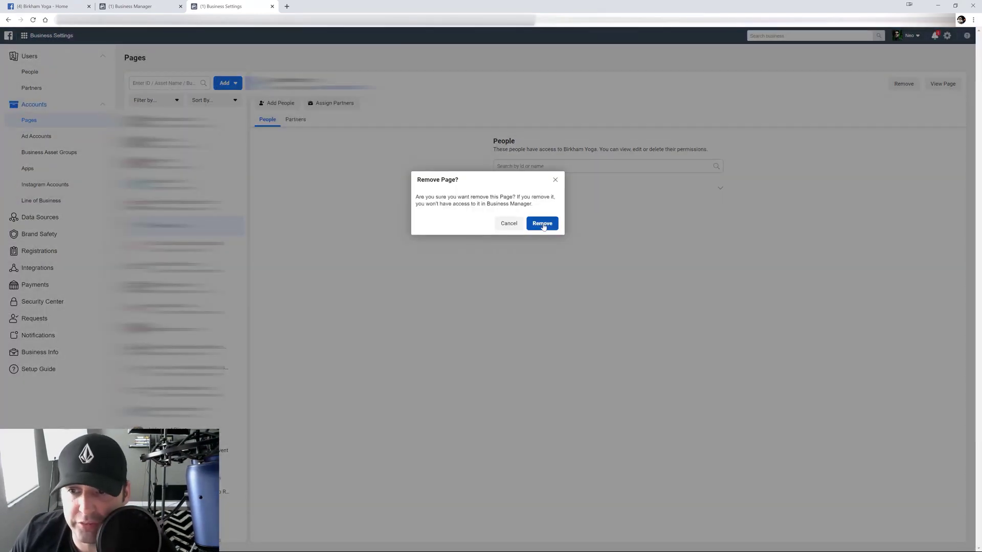
left_click(544, 225)
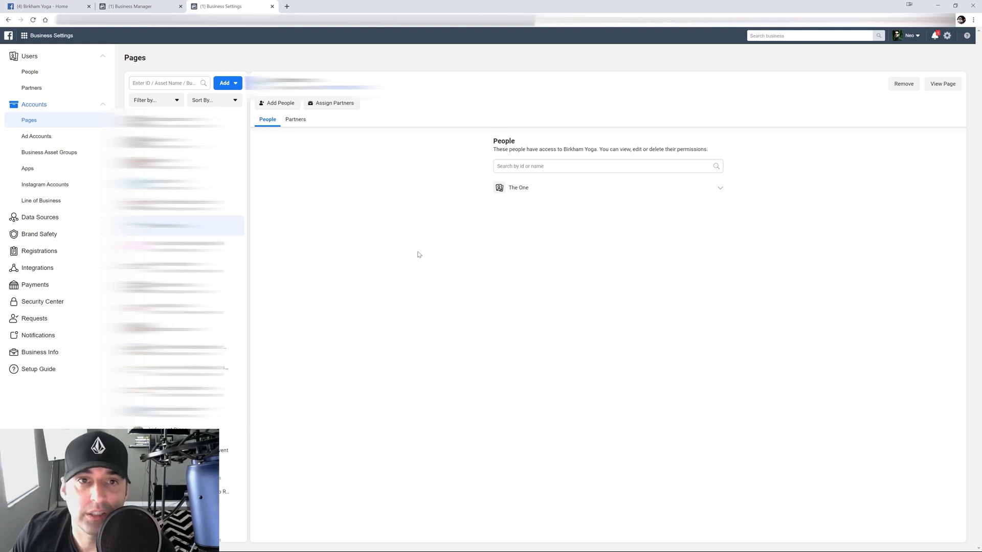